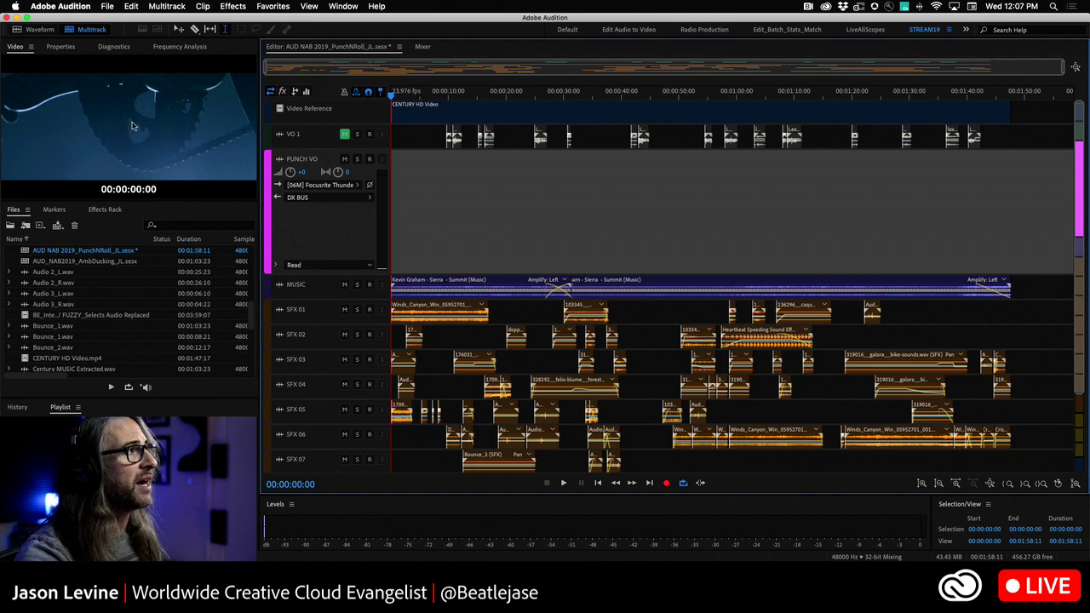
# Step: Arm the PUNCH VO track for recording and set the record mode to Punch and Roll Mode
pyautogui.click(370, 160)
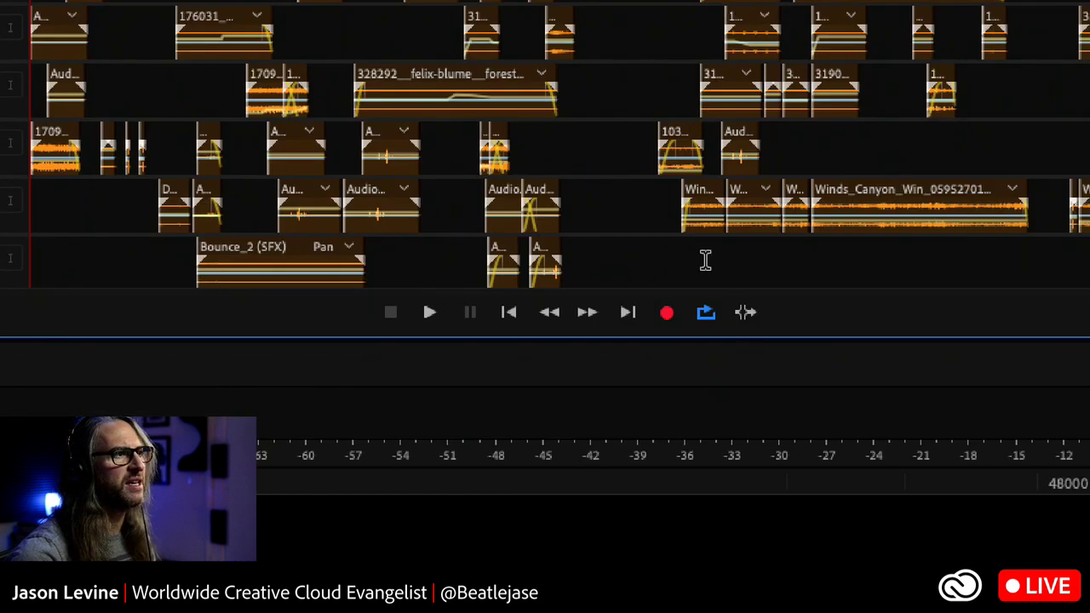
pyautogui.rightClick(669, 317)
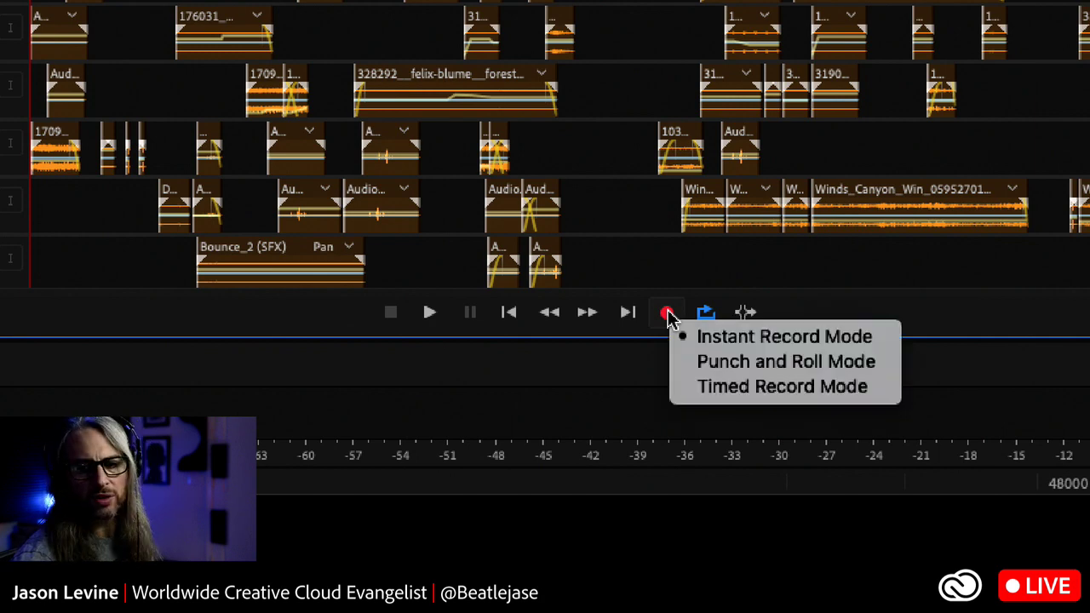
pyautogui.click(839, 369)
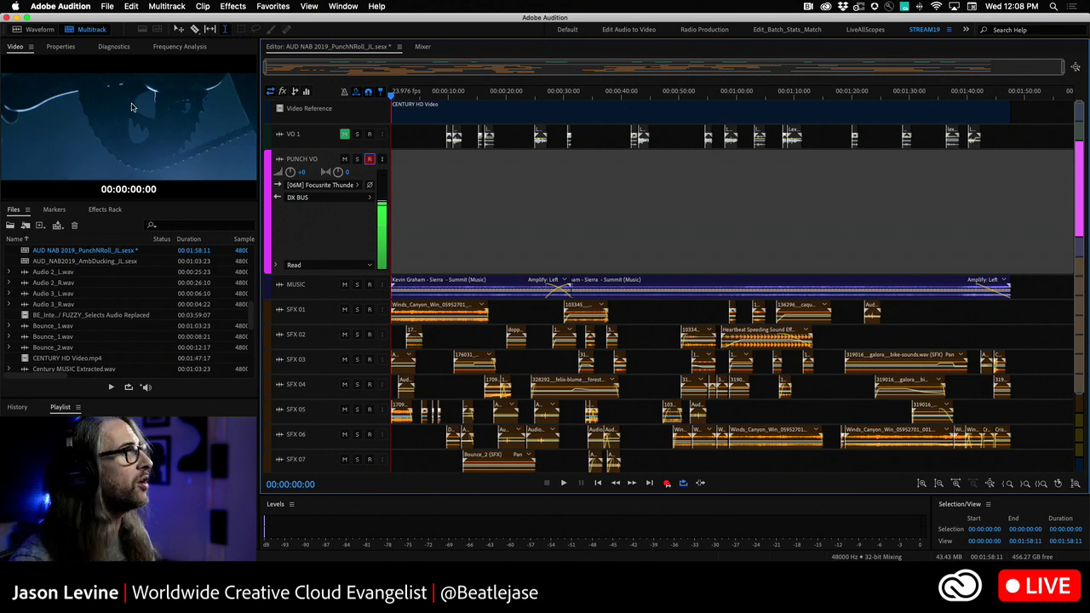
# Step: Examine the video preferences, including the timecode overlay settings and its time reference options
pyautogui.click(13, 47)
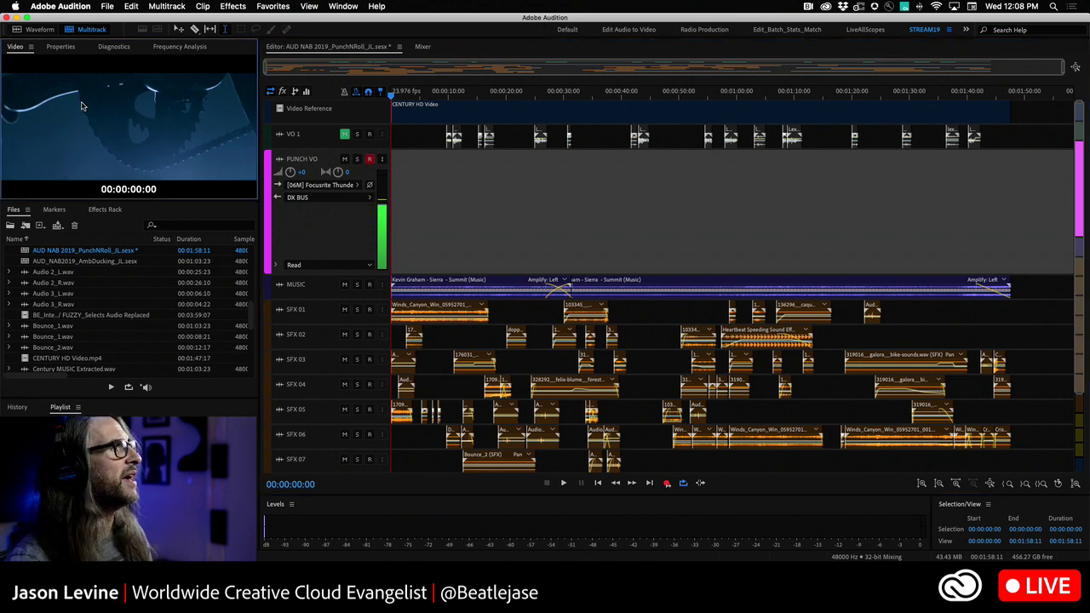
pyautogui.rightClick(160, 112)
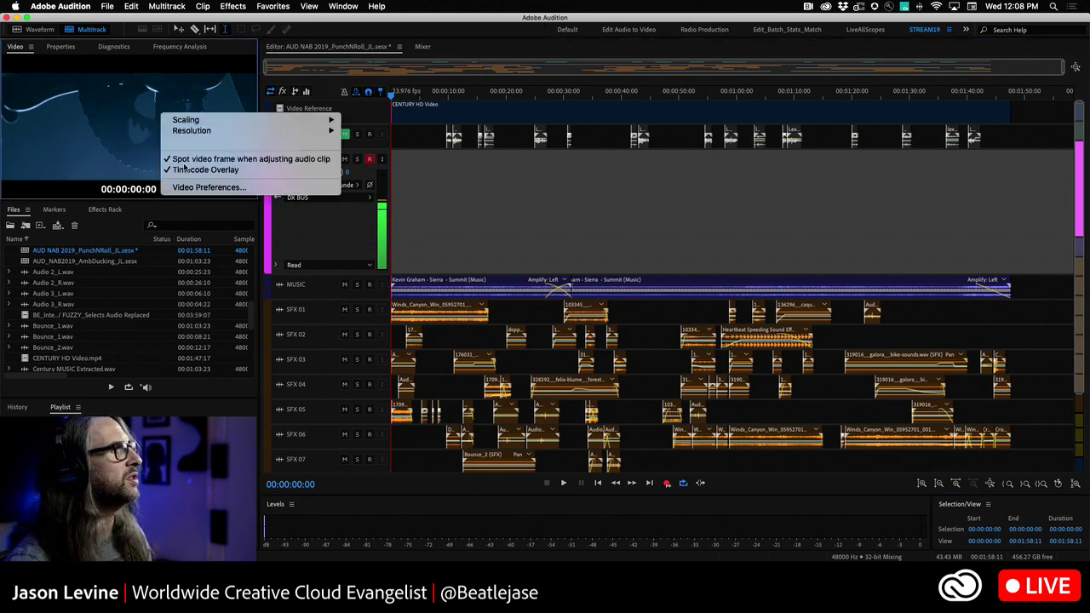
pyautogui.click(252, 189)
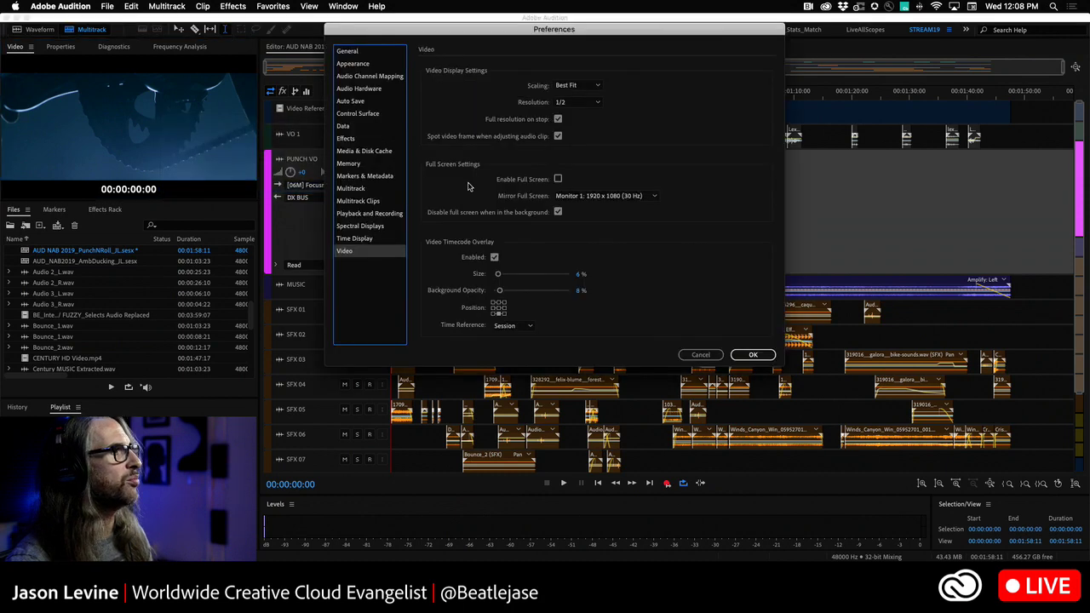
pyautogui.moveTo(536, 38); pyautogui.dragTo(601, 75)
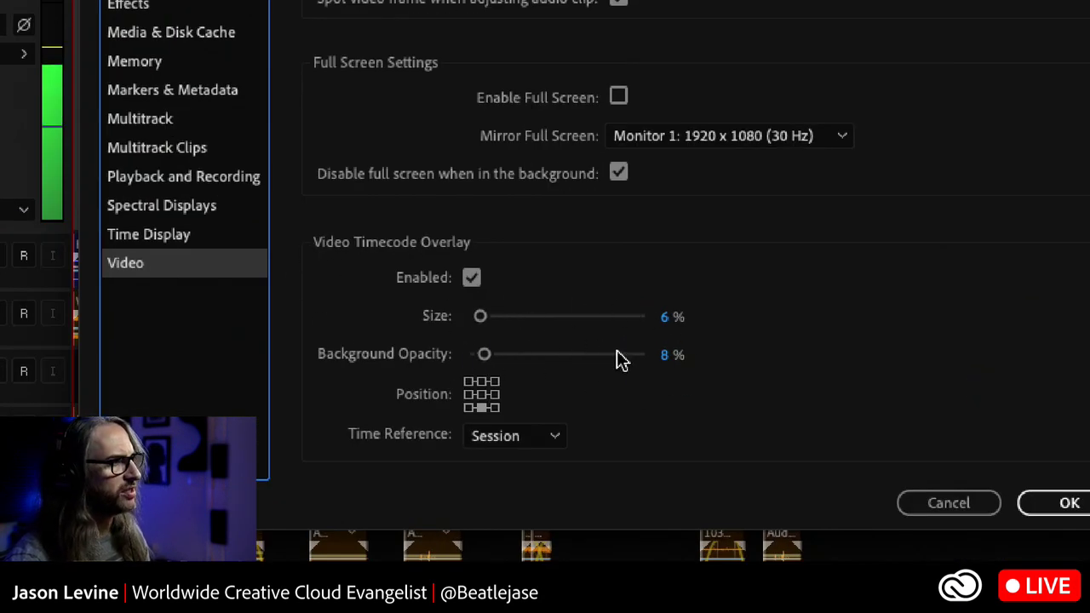
pyautogui.click(525, 435)
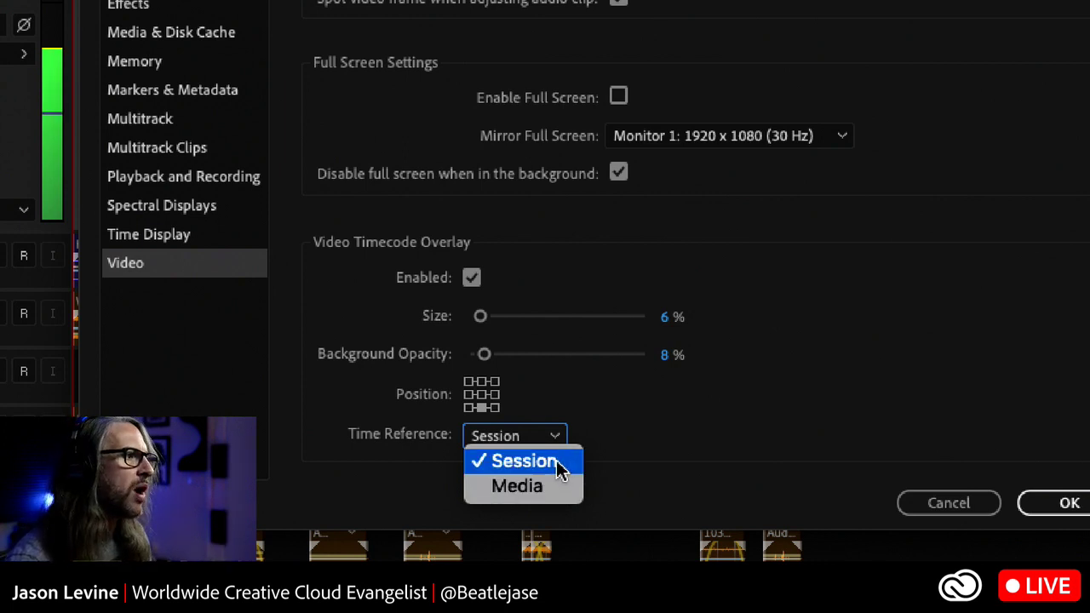
pyautogui.click(627, 451)
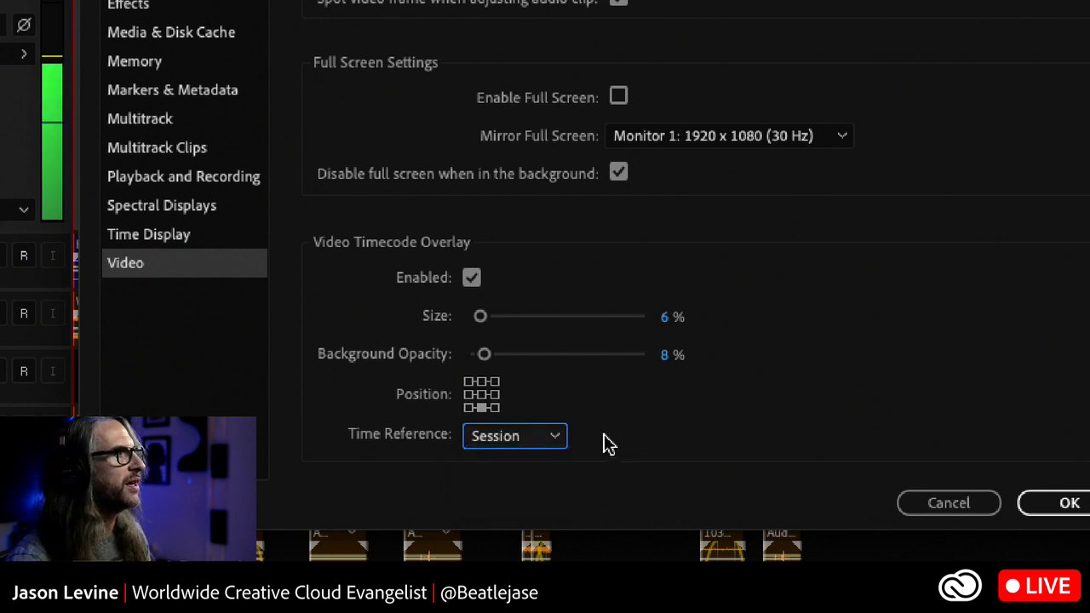
# Step: Set the Punch and Roll pre-roll duration to 3.0 s in the playback and recording preferences and apply it
pyautogui.click(219, 177)
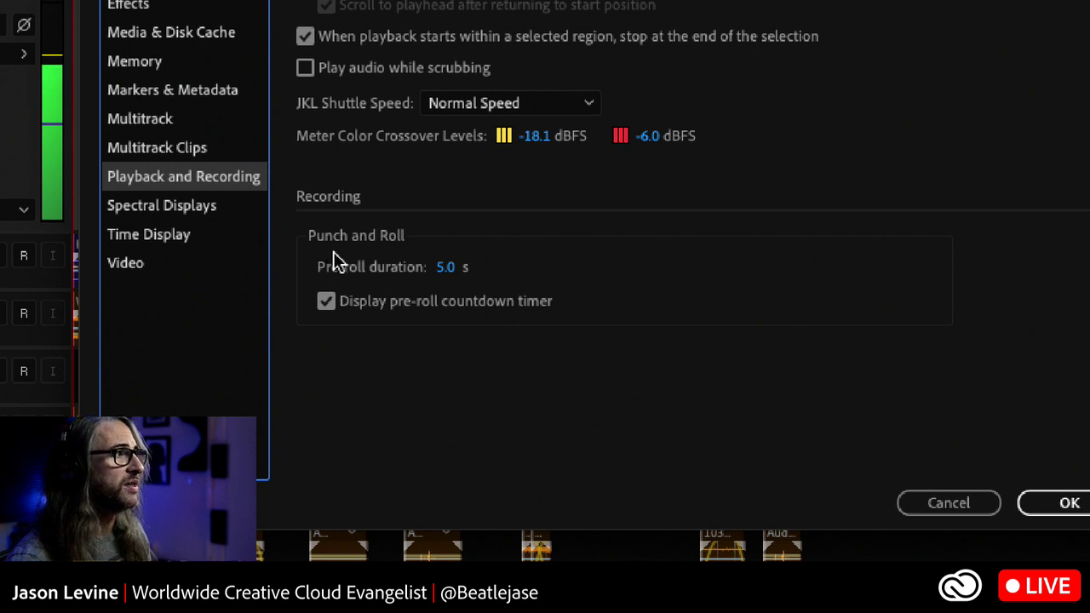
pyautogui.click(445, 270)
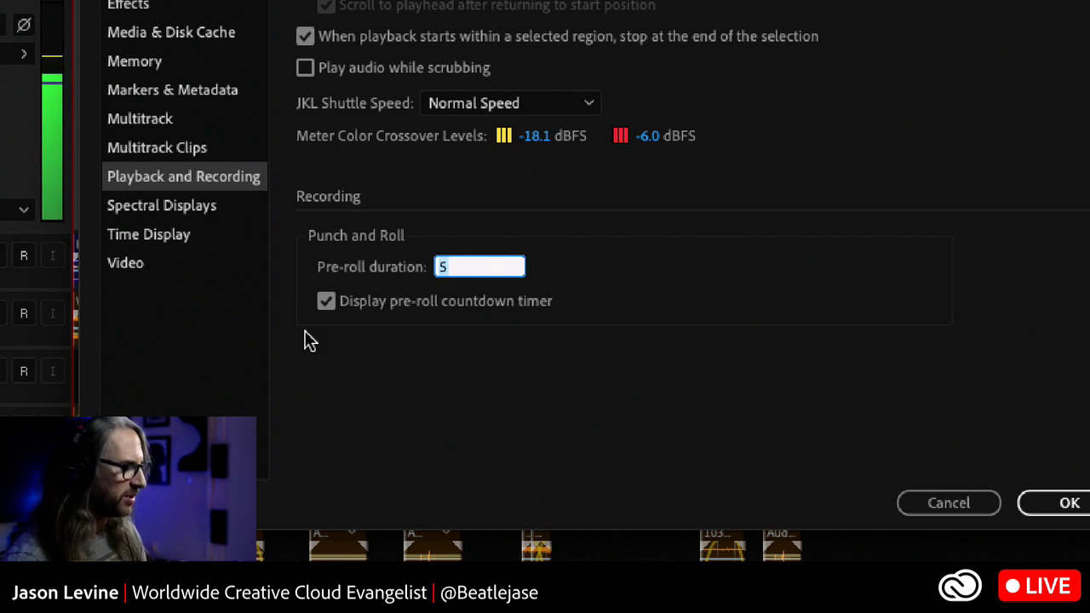
pyautogui.write('3.0')
pyautogui.press('Return')
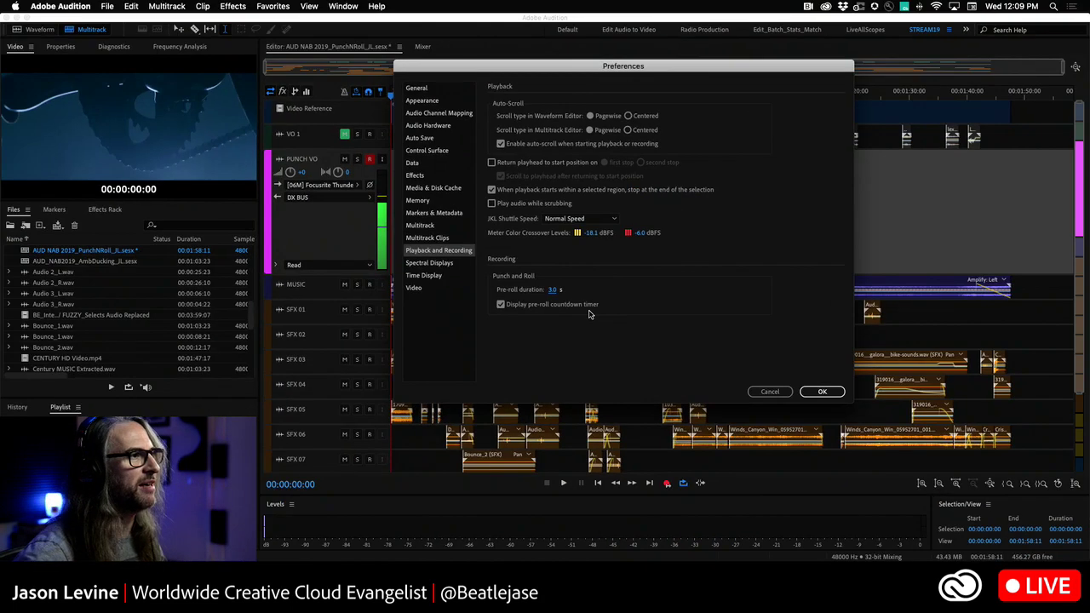
pyautogui.click(822, 392)
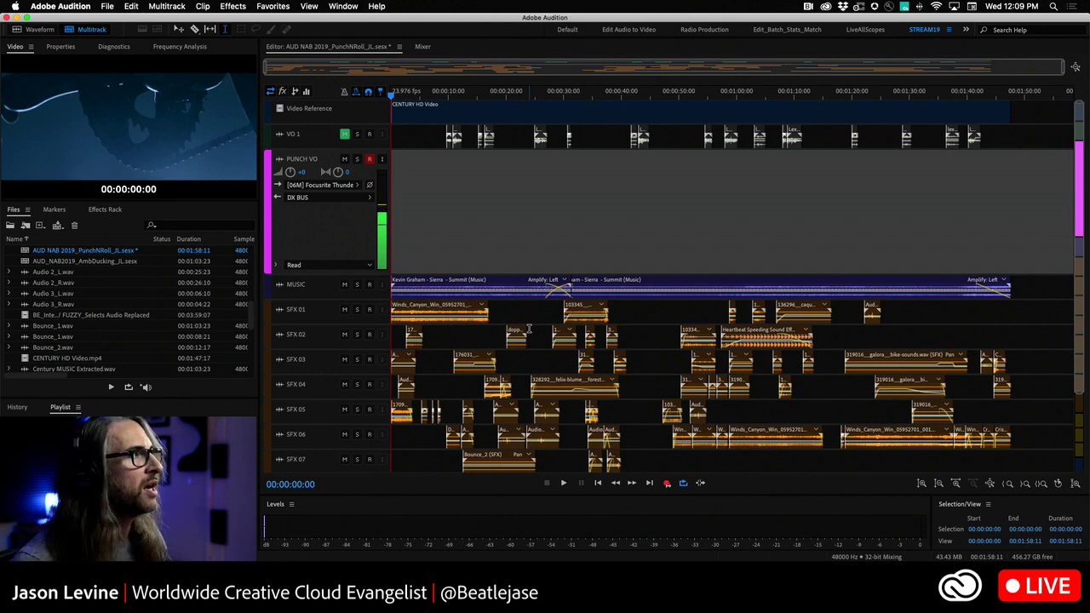
# Step: Record a voice-over take on PUNCH VO from the session start to about 00:00:18:06 and set the playhead back to 00:00:13:07
pyautogui.click(670, 487)
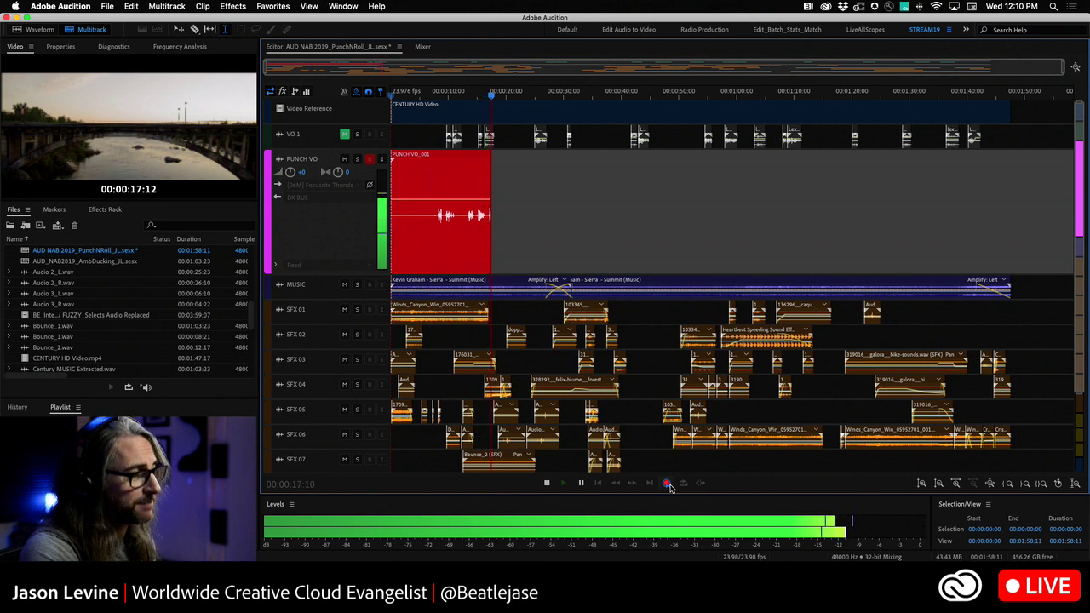
pyautogui.click(667, 484)
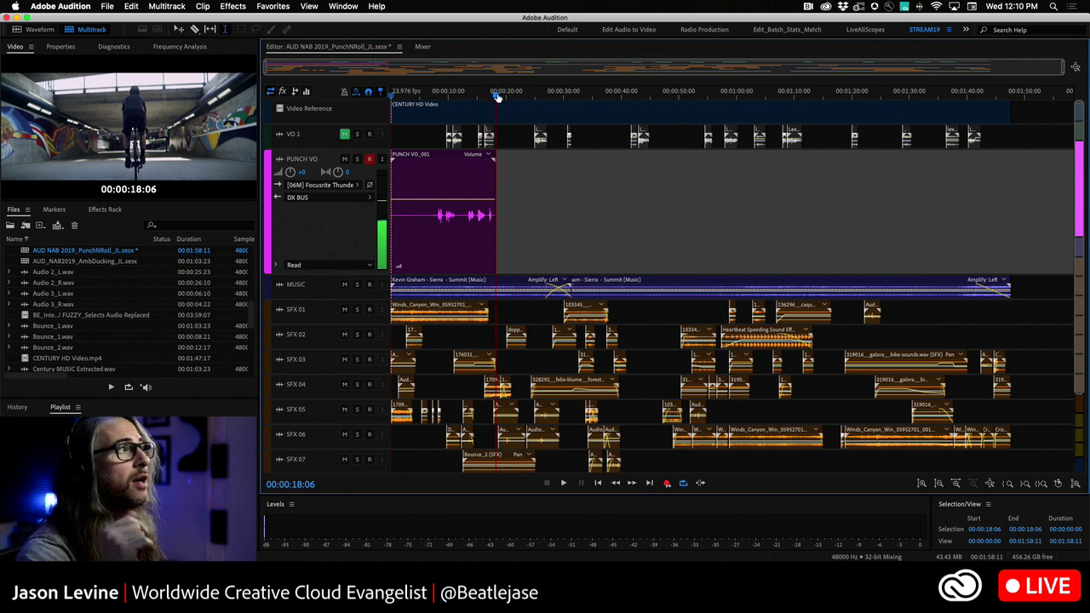
pyautogui.moveTo(496, 93); pyautogui.dragTo(467, 98)
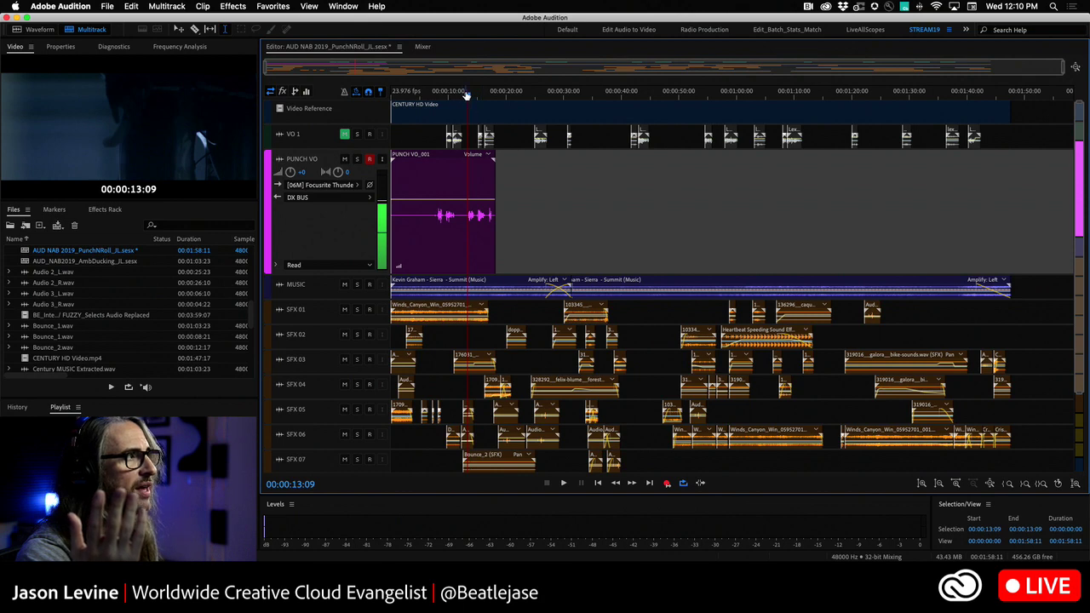
pyautogui.moveTo(467, 96); pyautogui.dragTo(466, 97)
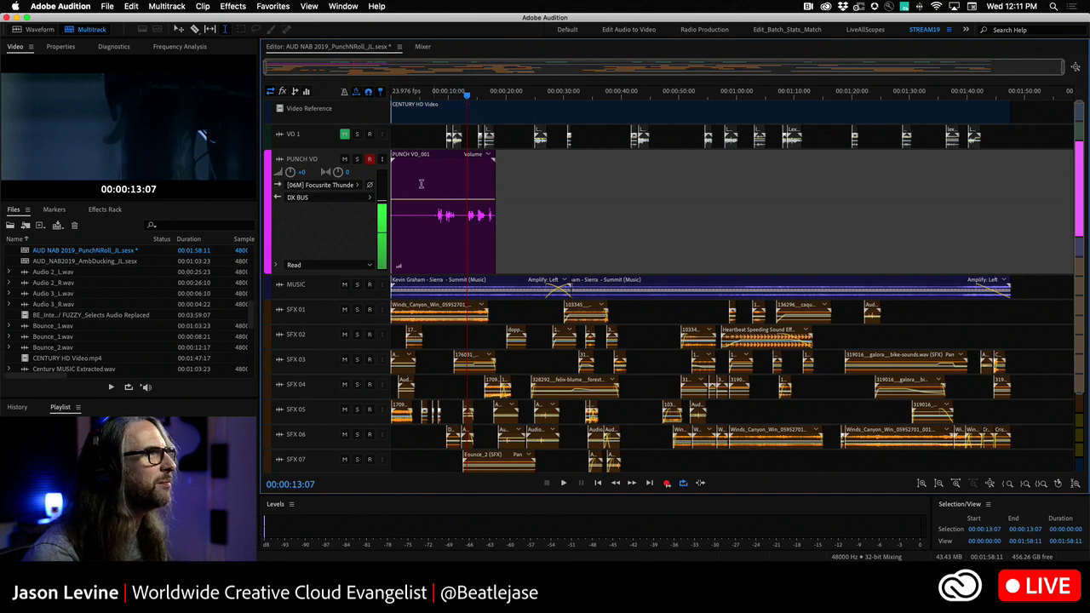
# Step: Set the Punch and Roll pre-roll duration to 5 s in the playback and recording preferences
pyautogui.click(104, 6)
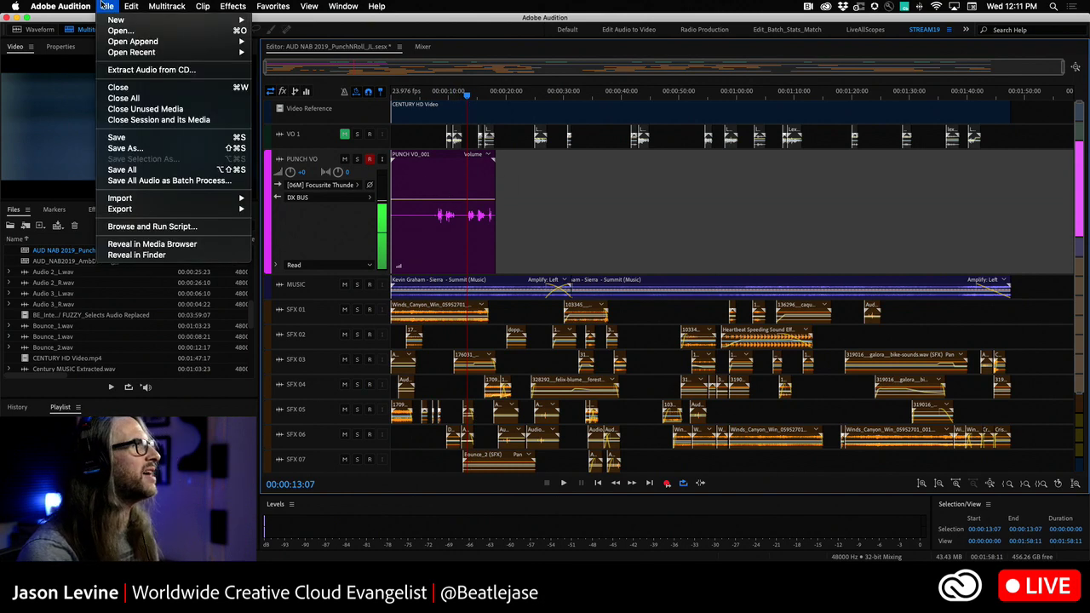
pyautogui.moveTo(60, 6)
pyautogui.moveTo(81, 41)
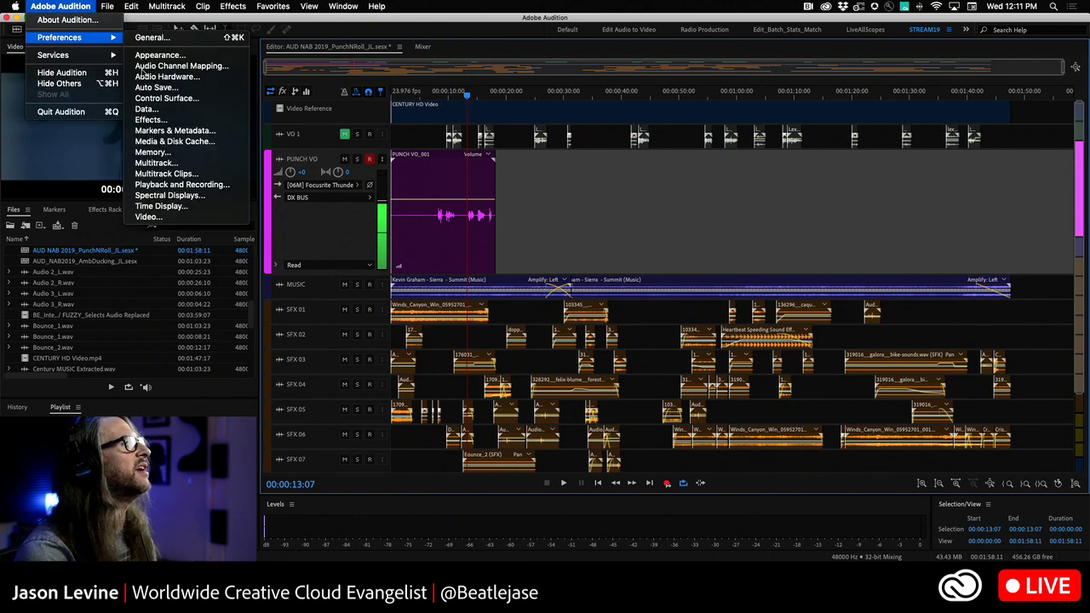
pyautogui.click(215, 191)
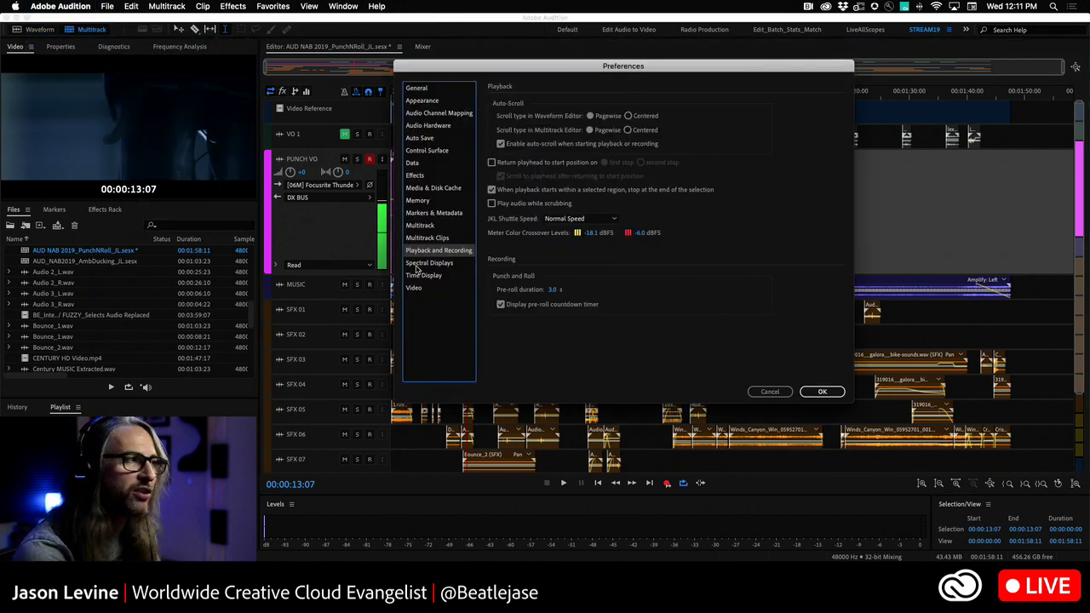
pyautogui.click(550, 290)
pyautogui.write('5')
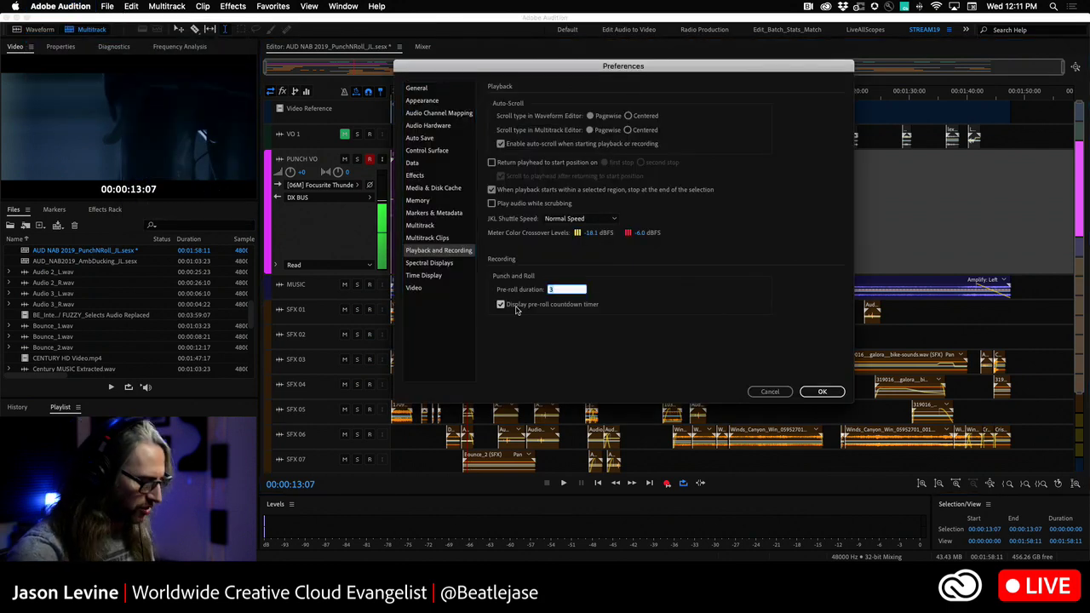
pyautogui.click(821, 392)
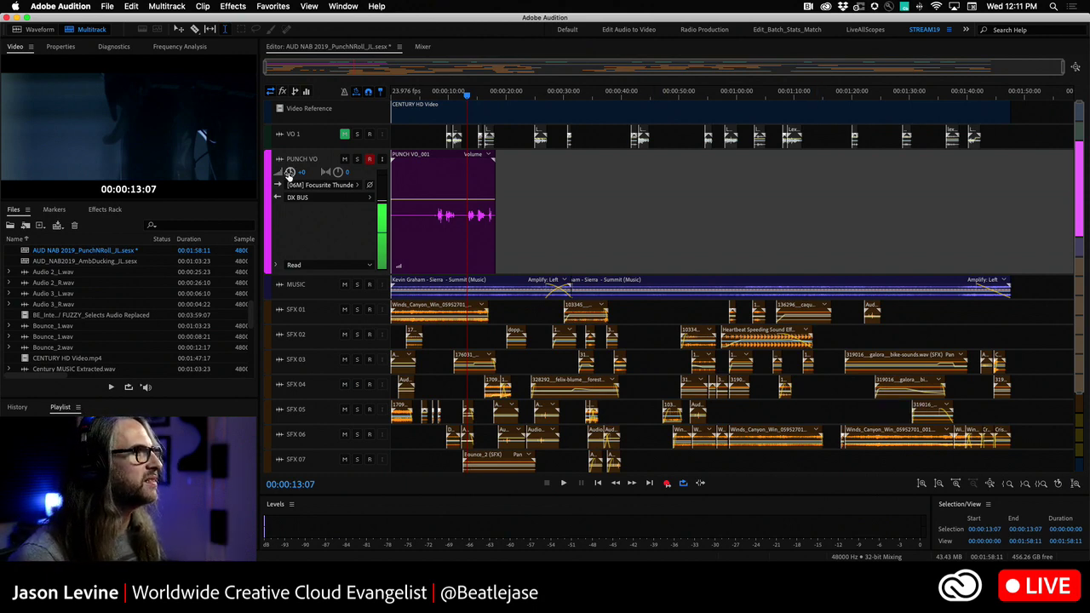
# Step: Punch in a second PUNCH VO take up to about 00:00:25:08, raising the track volume to +5.4, and return the playhead to 00:00:23:17
pyautogui.moveTo(289, 173); pyautogui.dragTo(286, 170)
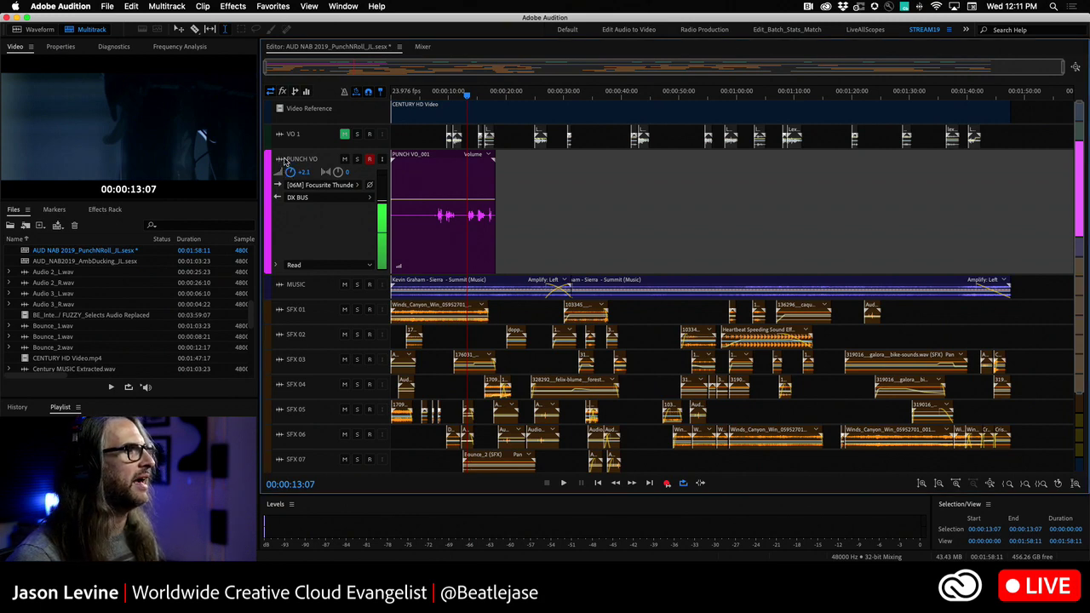
pyautogui.click(667, 484)
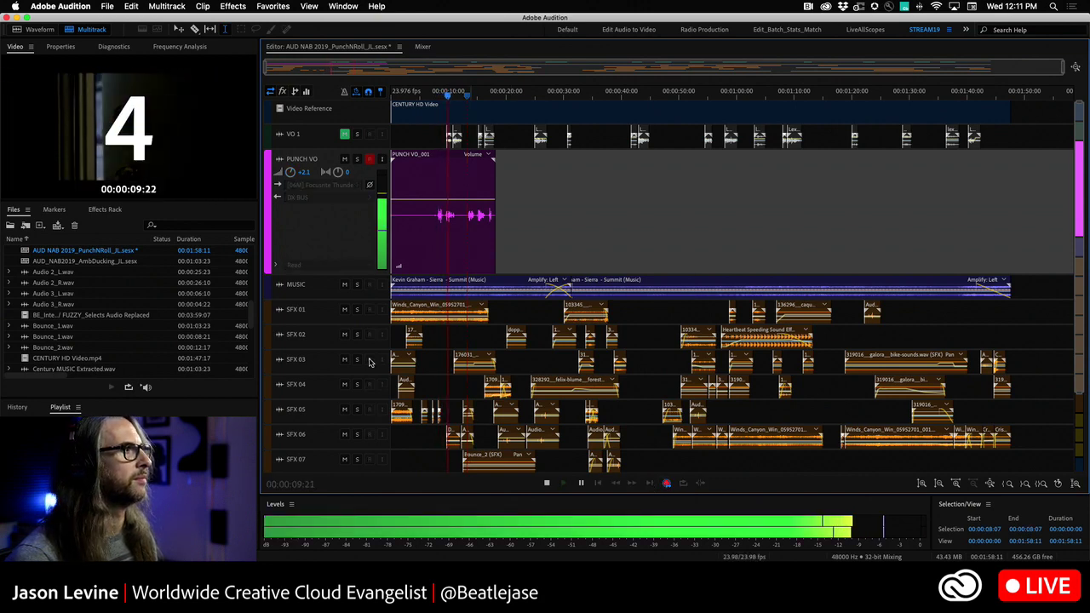
pyautogui.moveTo(289, 171); pyautogui.dragTo(289, 156)
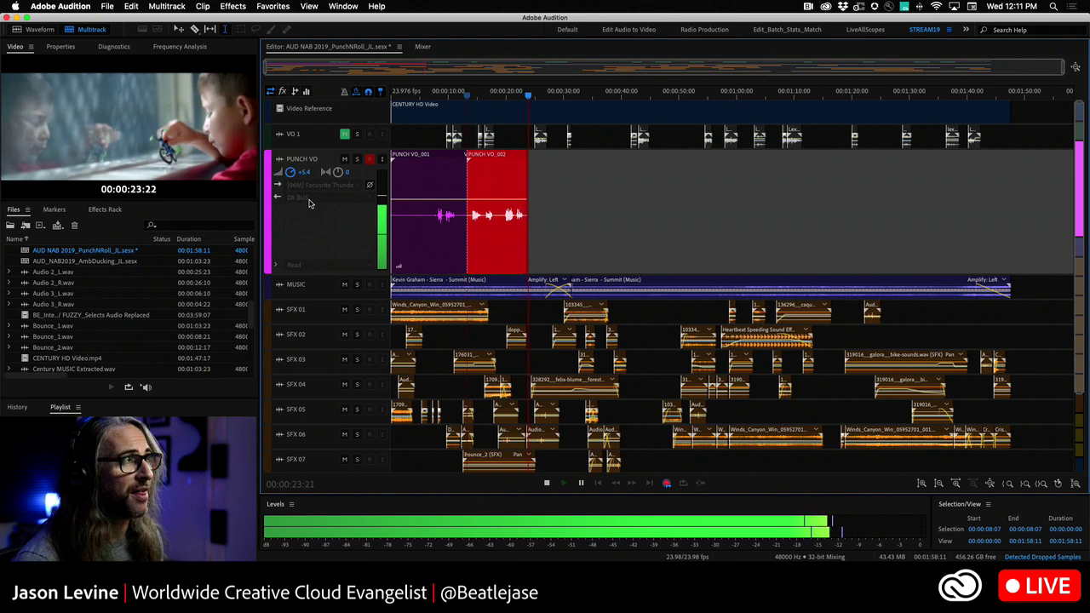
pyautogui.press('space')
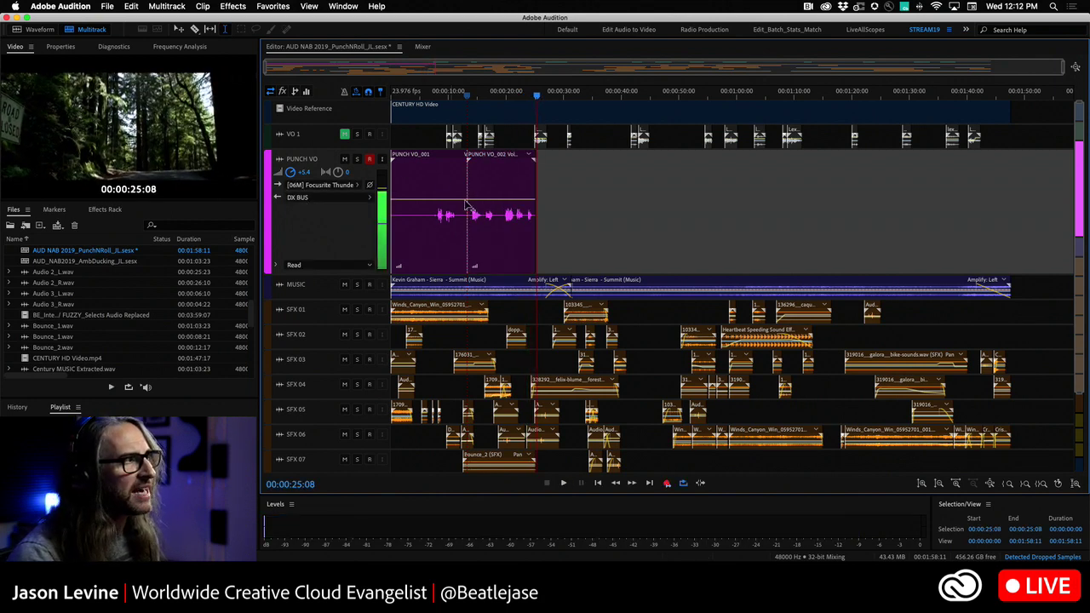
pyautogui.moveTo(537, 96); pyautogui.dragTo(528, 96)
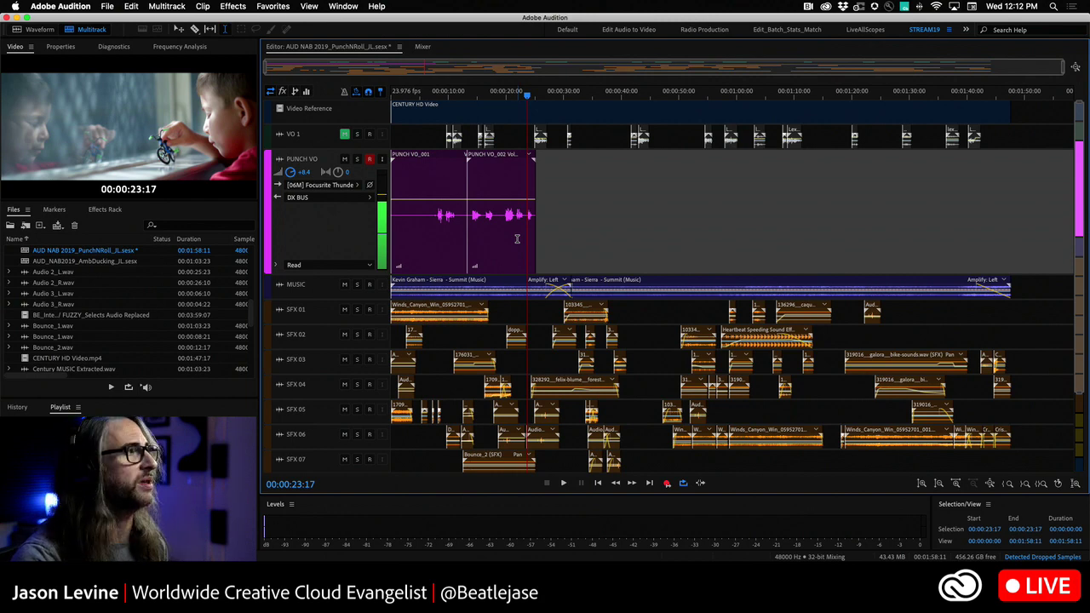
# Step: Open the keyboard shortcuts editor, search for "punch" and select the Punch Again command
pyautogui.click(128, 6)
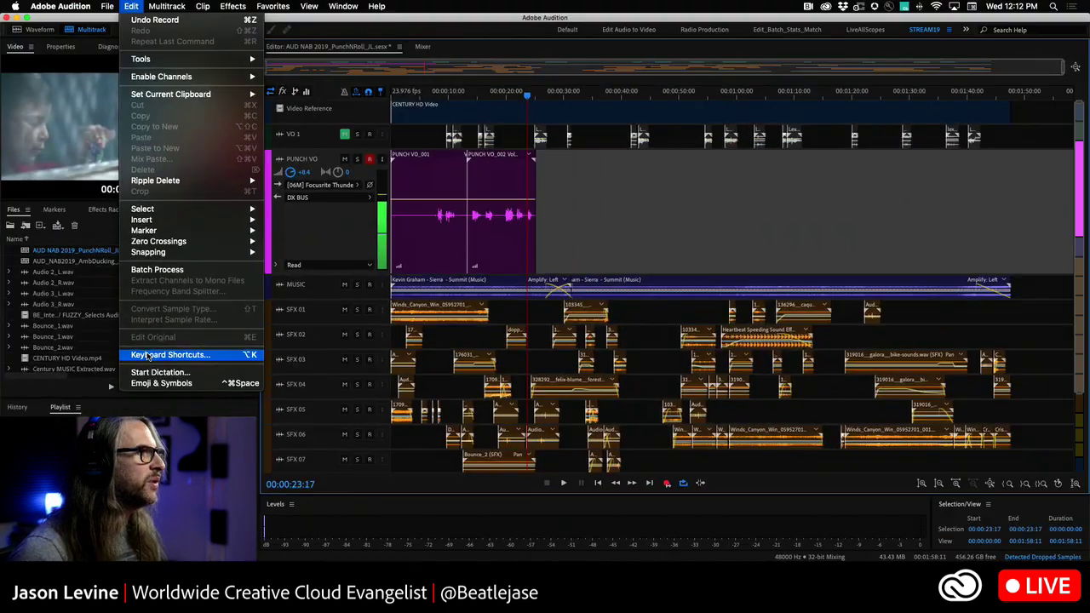
pyautogui.click(148, 356)
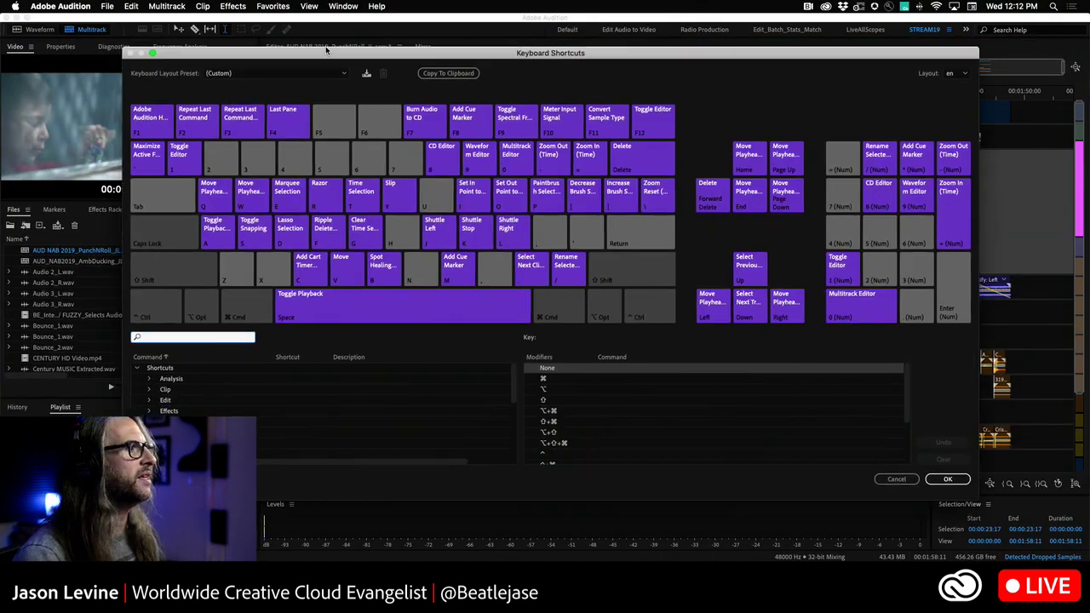
pyautogui.write('punch')
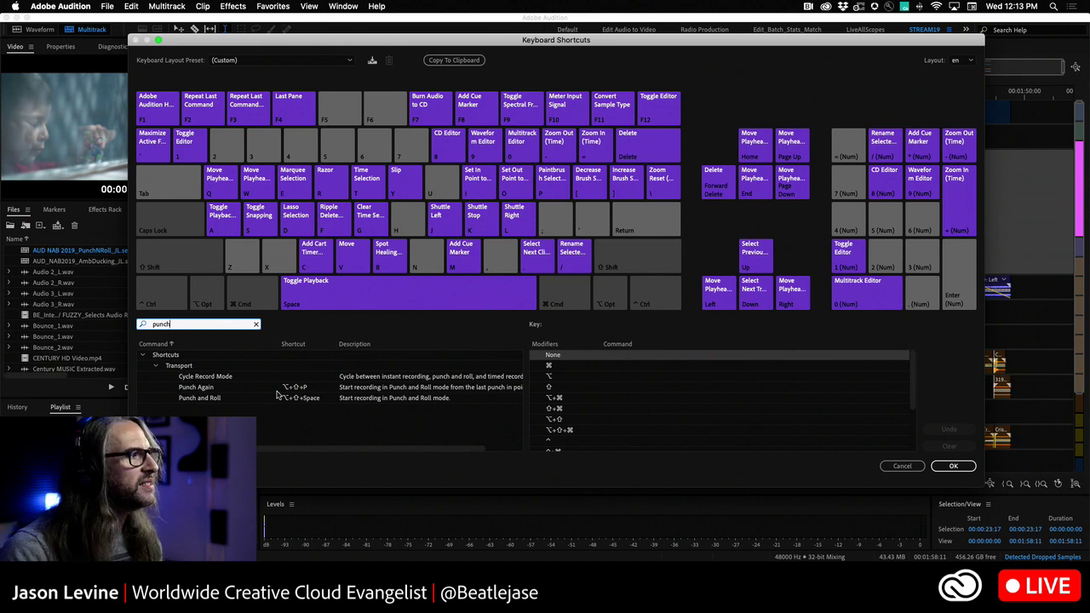
pyautogui.click(249, 392)
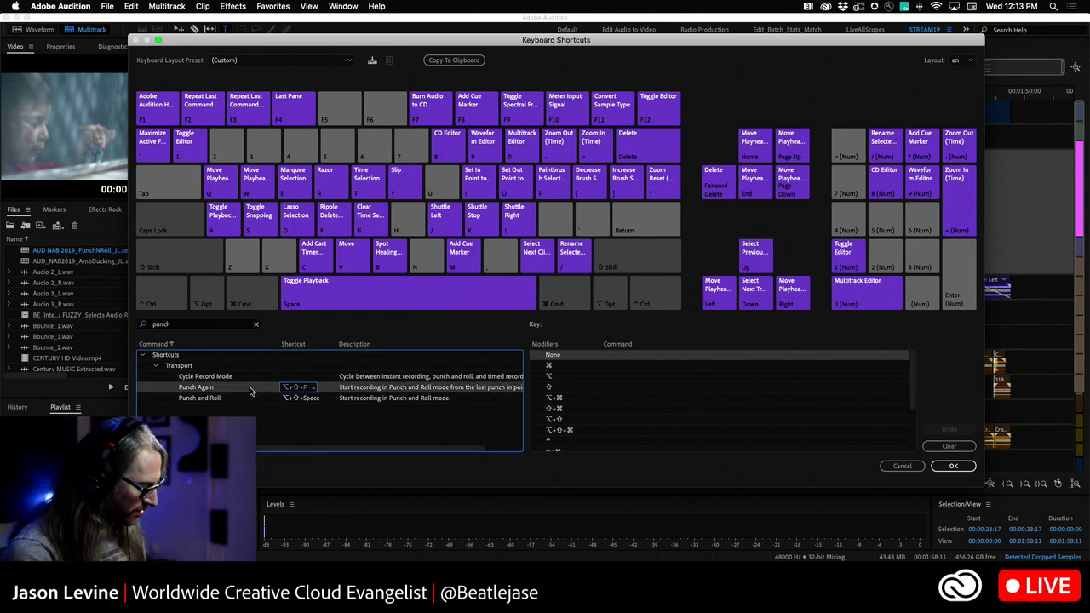
# Step: Examine the Punch Again shortcut and the commands assigned to the Shift, Option and Command modifier combinations on the keyboard layout
pyautogui.press('shift')
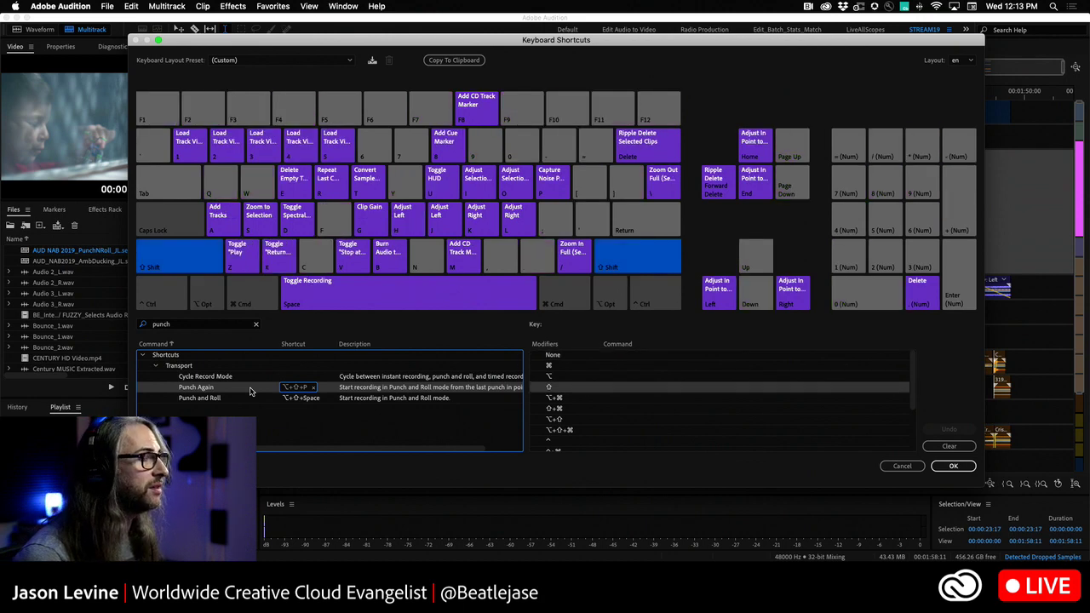
pyautogui.press('alt')
pyautogui.hotkey('alt', 'shift')
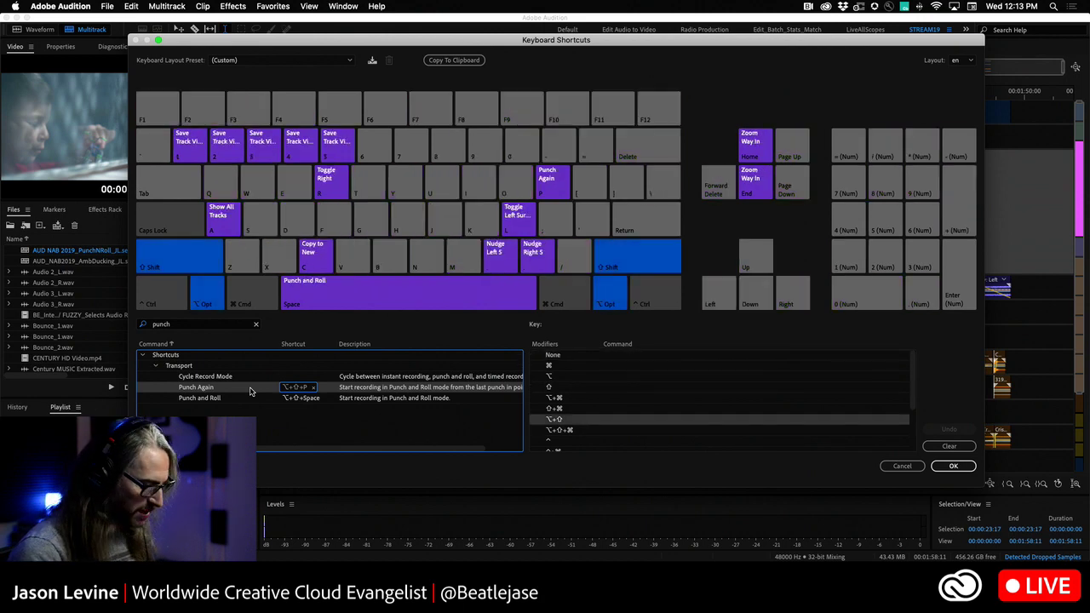
pyautogui.hotkey('alt', 'shift', 'p')
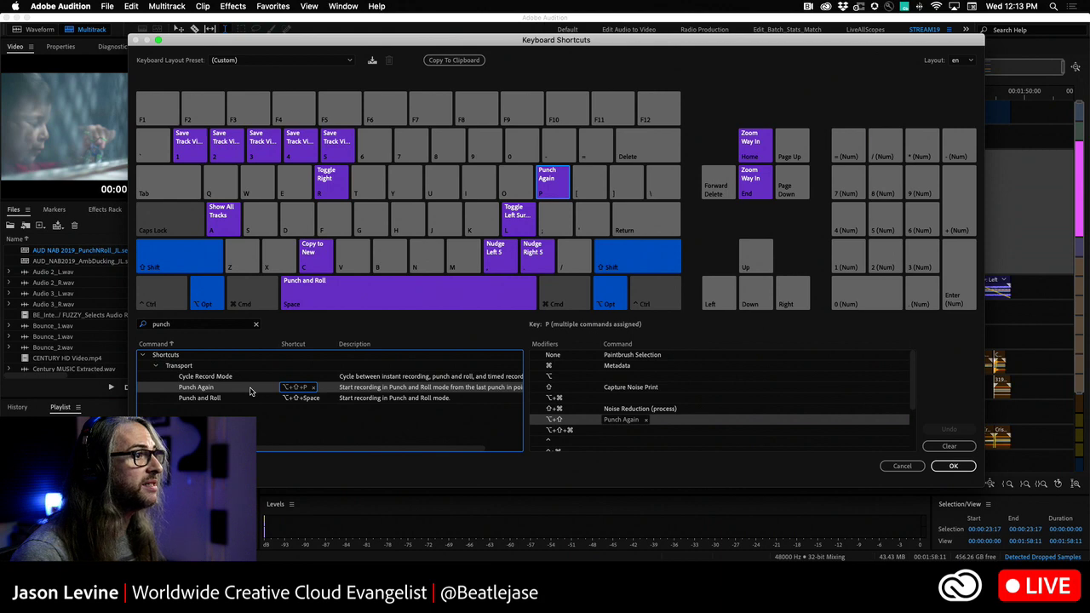
pyautogui.hotkey('alt', 'shift', 'p')
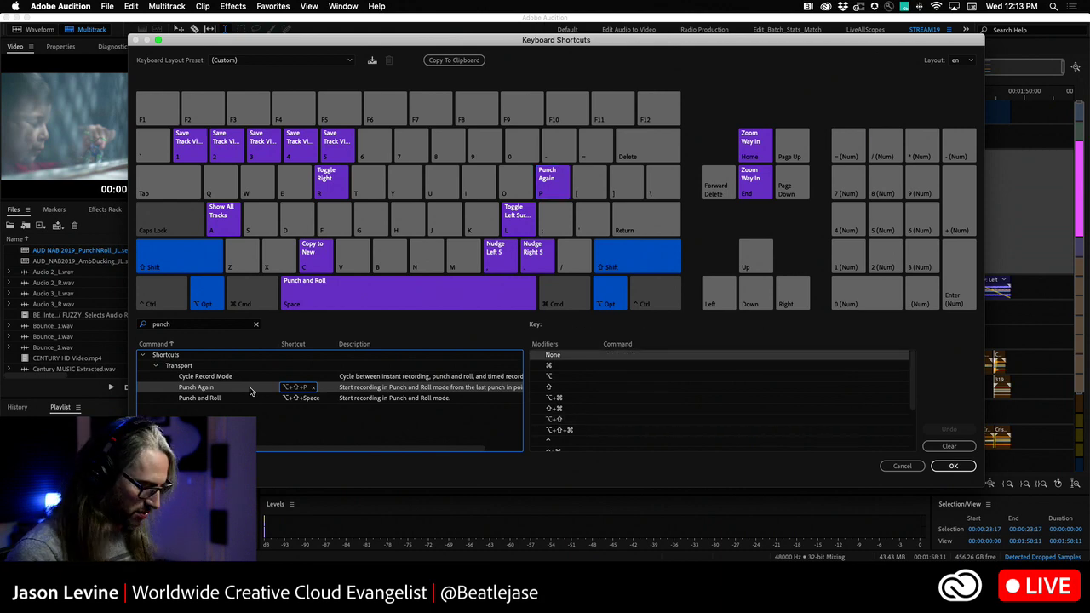
pyautogui.press('shift+super+p')
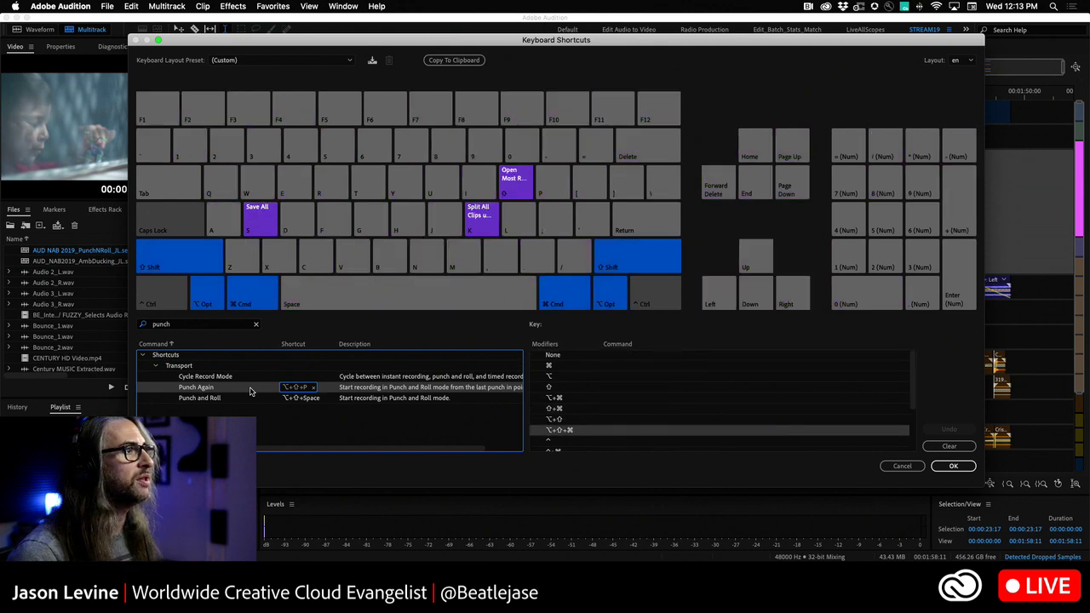
pyautogui.press('alt+shift+super+p')
pyautogui.press('alt+shift+super')
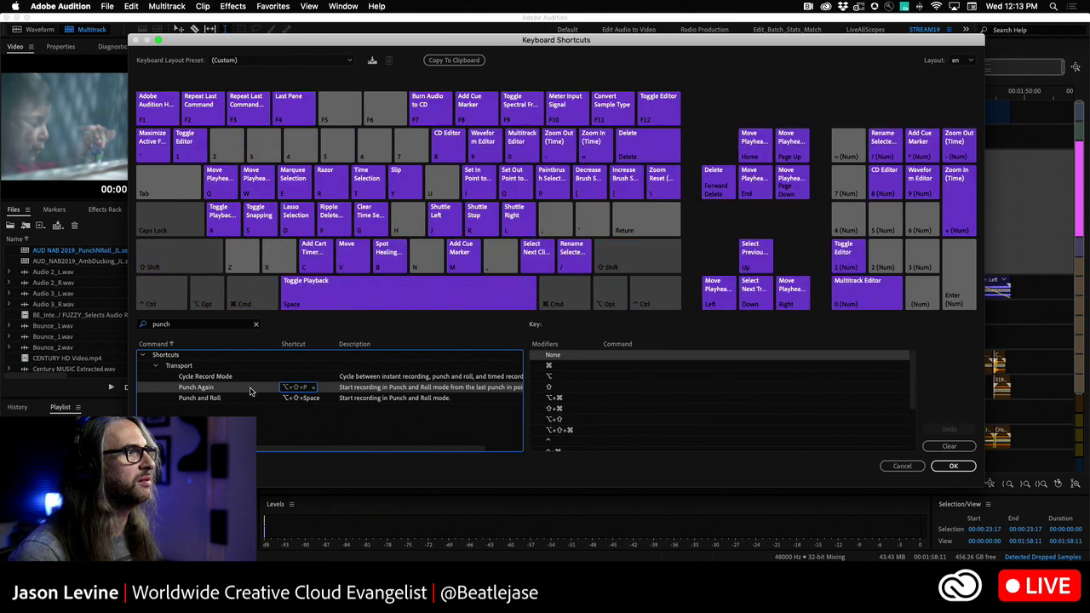
pyautogui.hotkey('alt', 'shift', 'p')
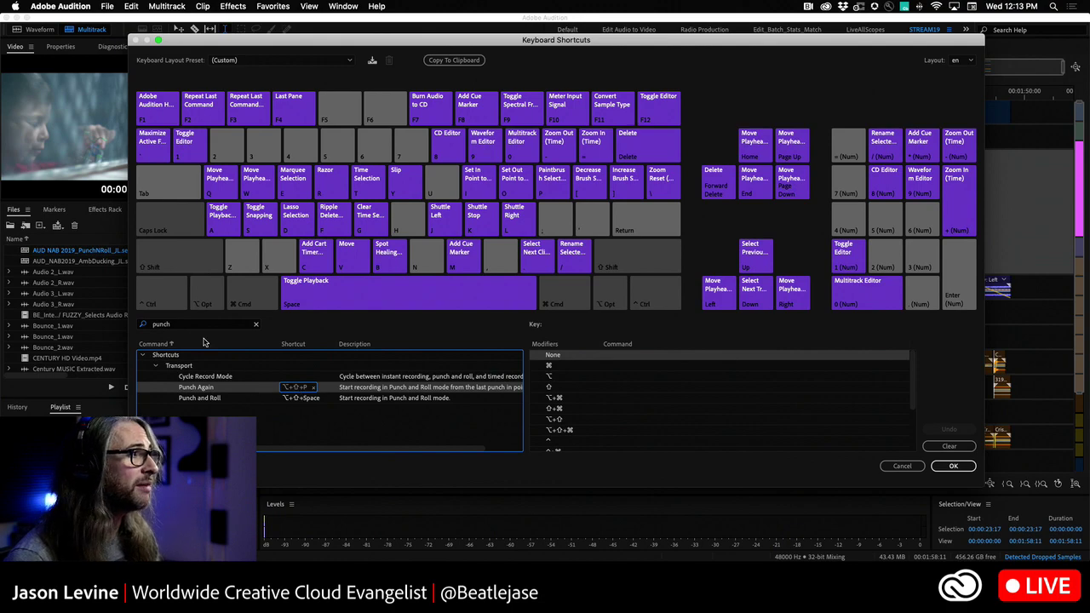
pyautogui.press('alt+super+8')
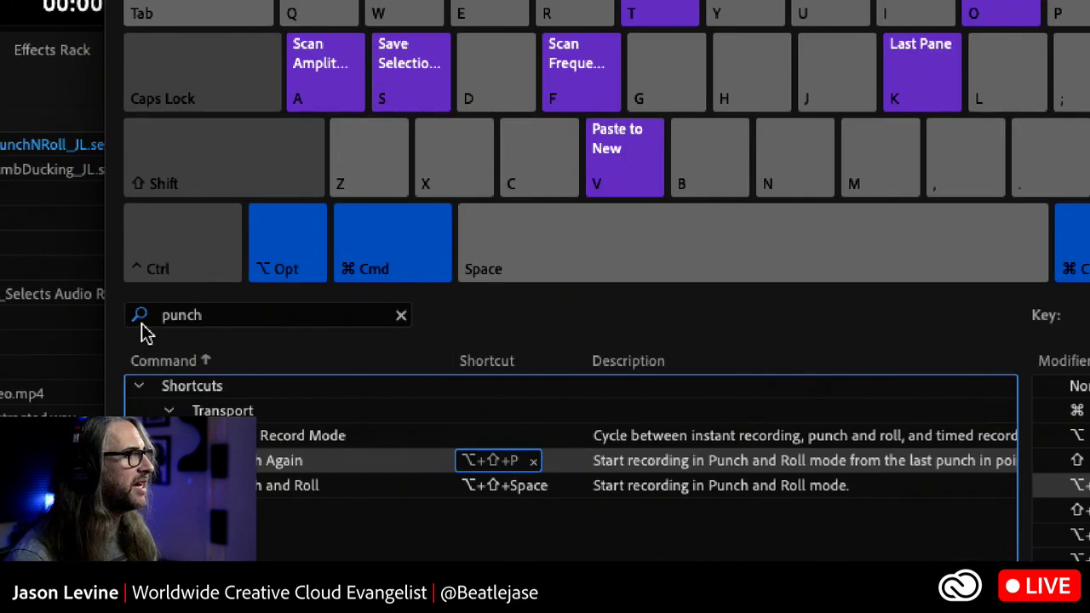
pyautogui.press('alt+super+8')
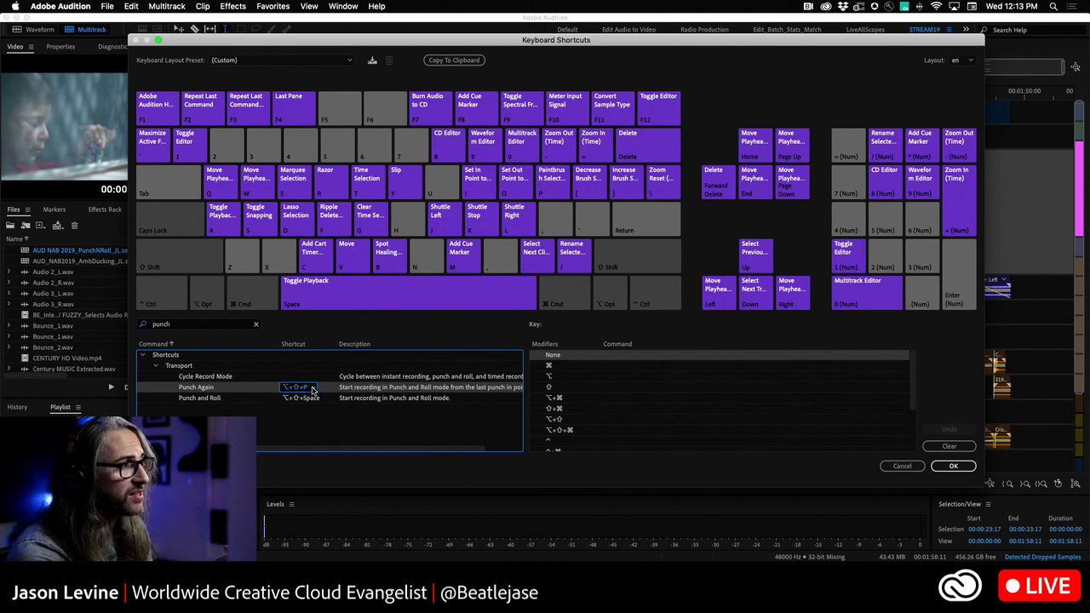
# Step: Clear the Punch Again shortcut, assign Option+Shift+P to it again and save the keyboard shortcuts
pyautogui.press('BackSpace')
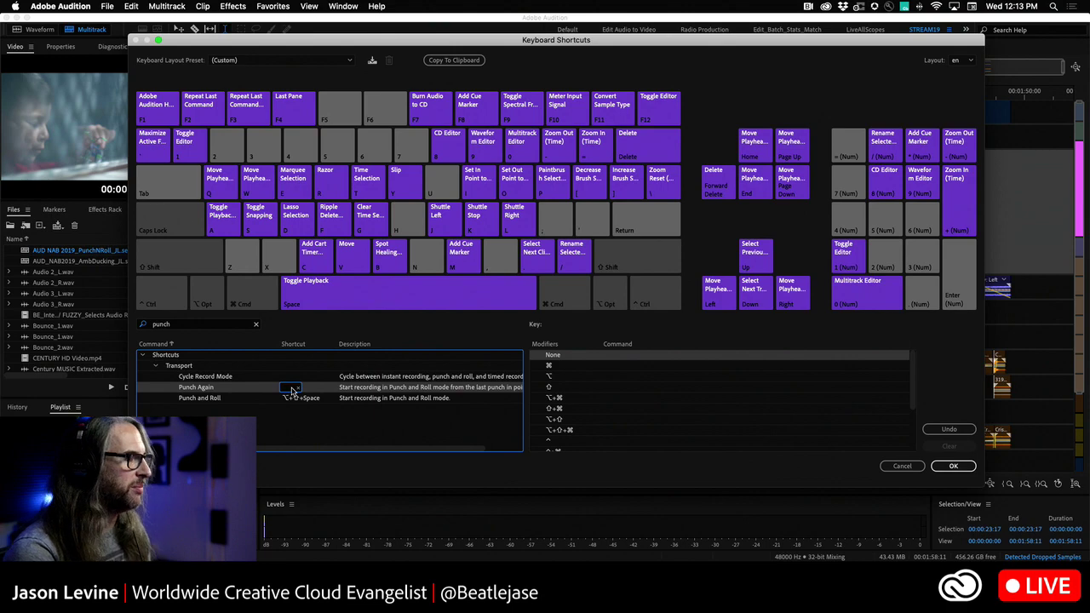
pyautogui.press('shift')
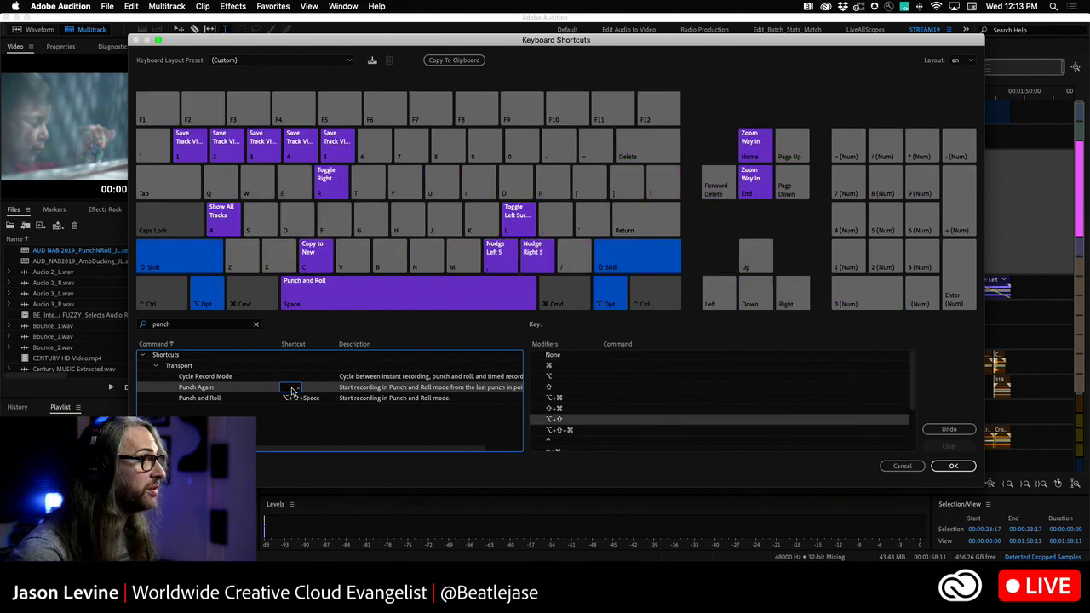
pyautogui.hotkey('alt', 'shift', 'p')
pyautogui.press('alt+super')
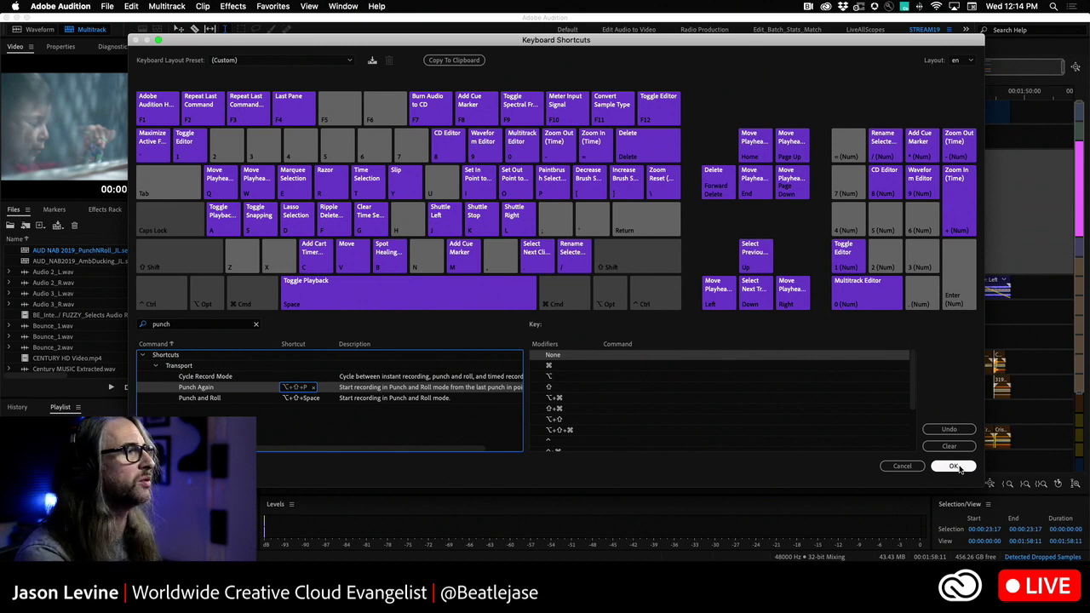
pyautogui.click(954, 467)
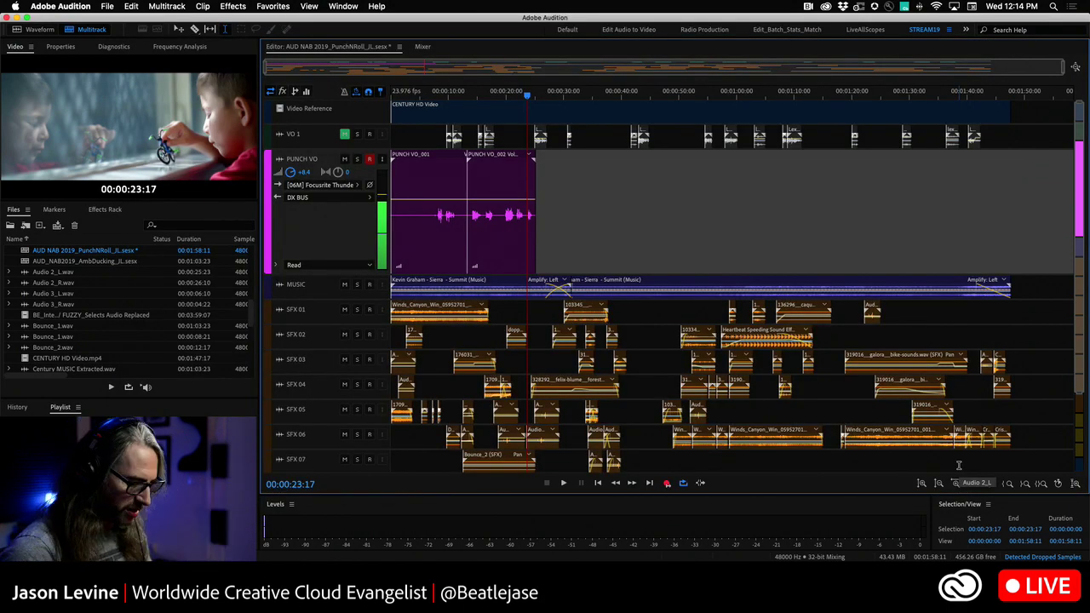
# Step: Position the playhead precisely at 00:00:23:19, in the gap before the last phrase of the second PUNCH VO take
pyautogui.press('=')
pyautogui.press('=')
pyautogui.press('=')
pyautogui.press('=')
pyautogui.press('=')
pyautogui.press('=')
pyautogui.press('=')
pyautogui.press('=')
pyautogui.press('=')
pyautogui.press('=')
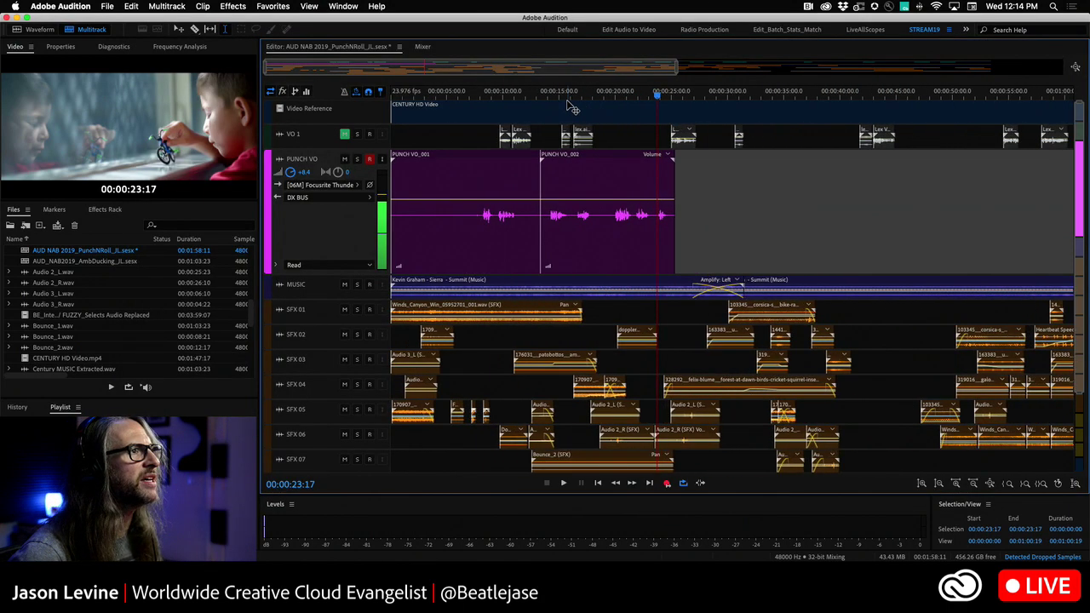
pyautogui.press('=')
pyautogui.press('=')
pyautogui.press('=')
pyautogui.press('=')
pyautogui.press('=')
pyautogui.press('=')
pyautogui.press('=')
pyautogui.press('=')
pyautogui.press('=')
pyautogui.press('=')
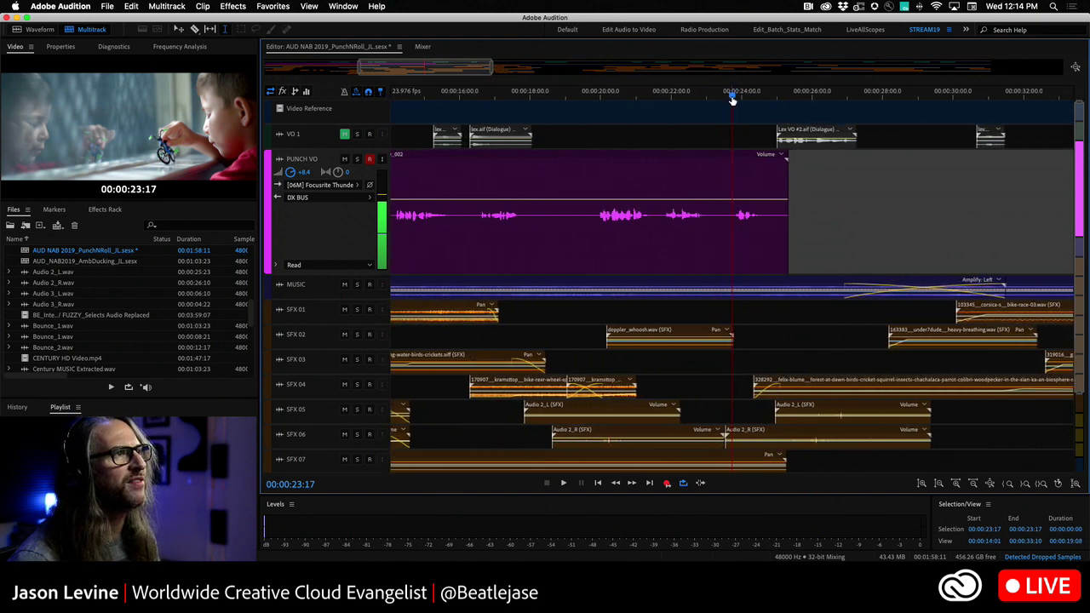
pyautogui.press('=')
pyautogui.press('=')
pyautogui.press('=')
pyautogui.press('=')
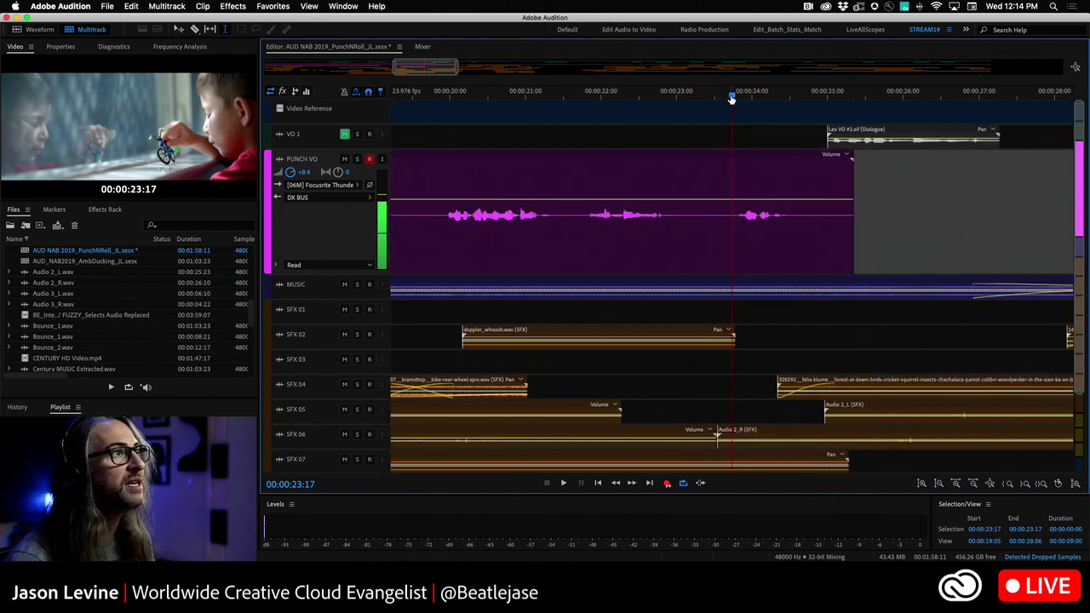
pyautogui.moveTo(731, 98); pyautogui.dragTo(735, 97)
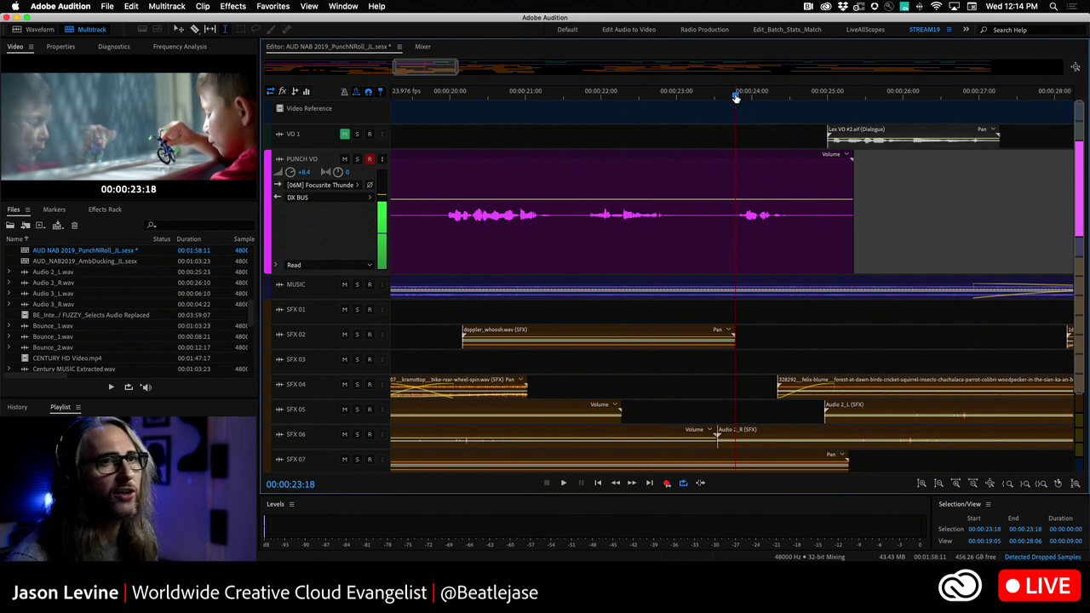
pyautogui.moveTo(735, 97)
pyautogui.mouseDown()
pyautogui.moveTo(712, 97)
pyautogui.moveTo(730, 100)
pyautogui.mouseUp()
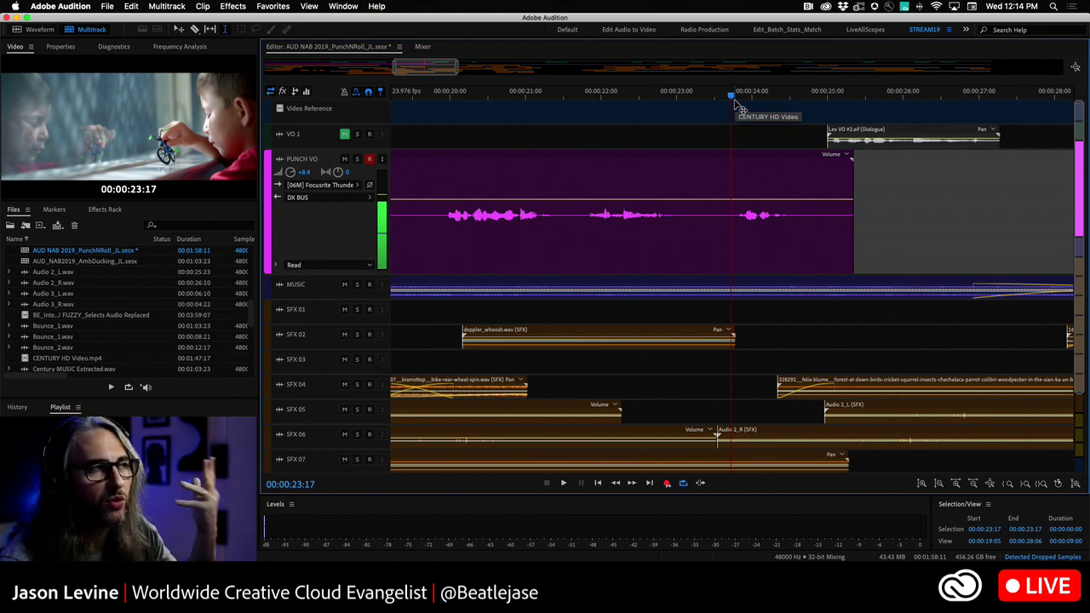
pyautogui.moveTo(731, 96); pyautogui.dragTo(739, 99)
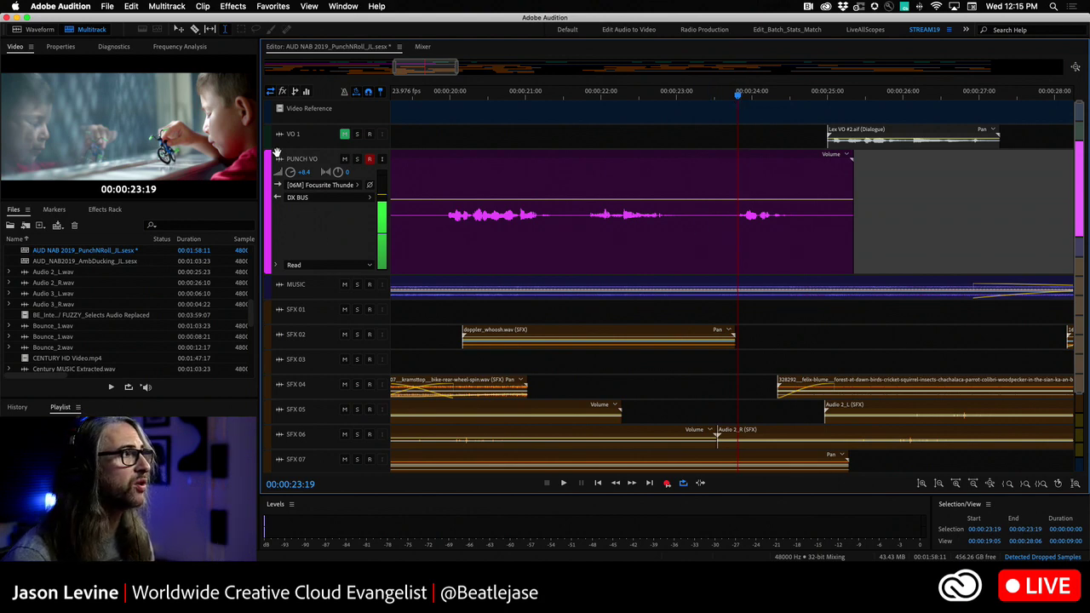
# Step: Raise the PUNCH VO track volume to +10.5 and punch in a new take from 00:00:23:19 to about 00:00:25:19
pyautogui.moveTo(290, 172); pyautogui.dragTo(288, 166)
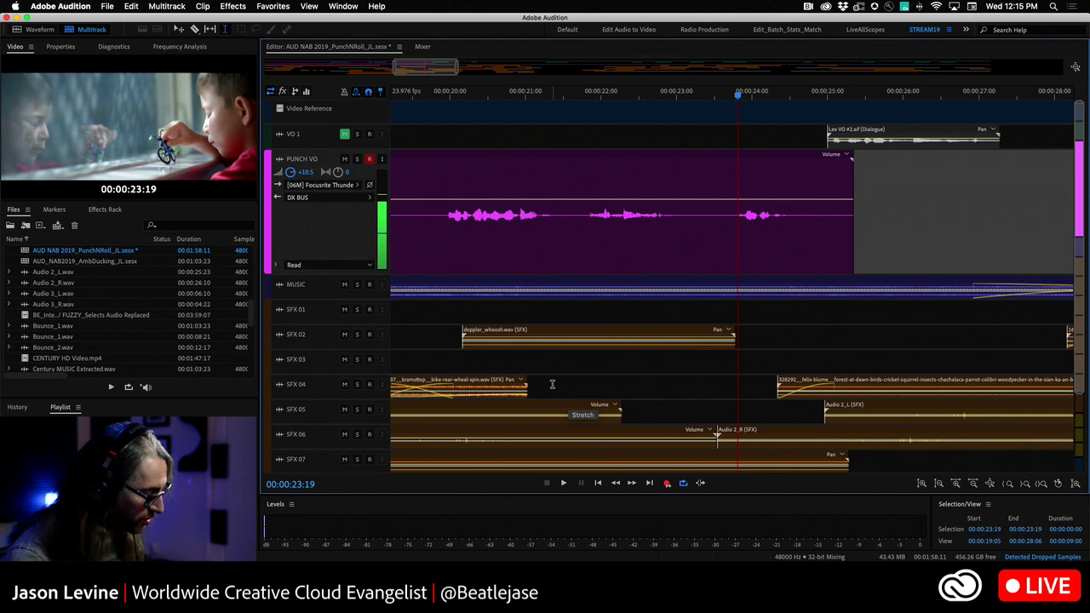
pyautogui.click(667, 484)
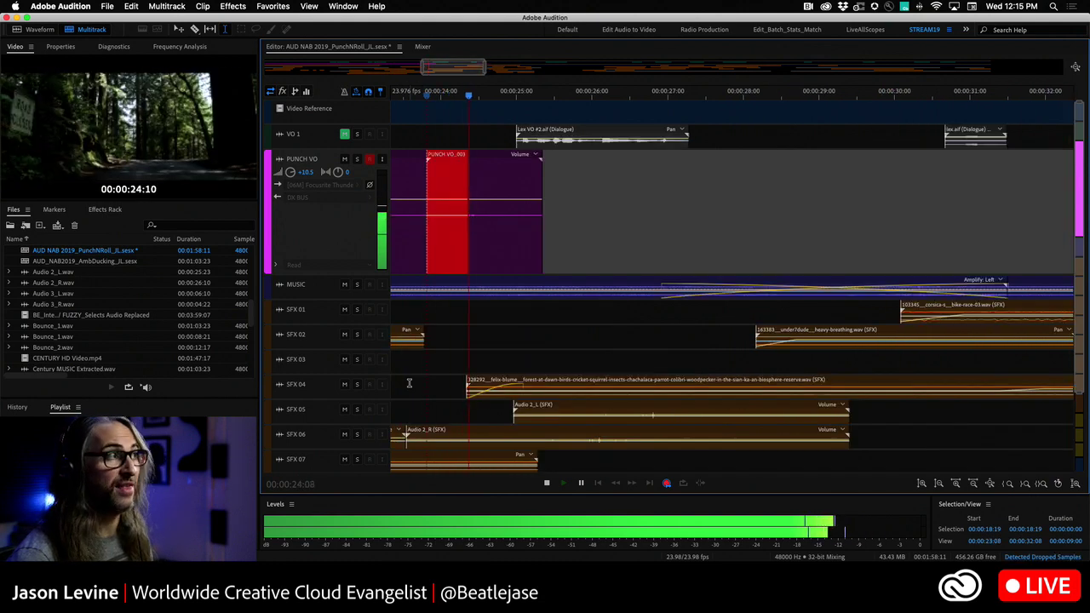
pyautogui.press('space')
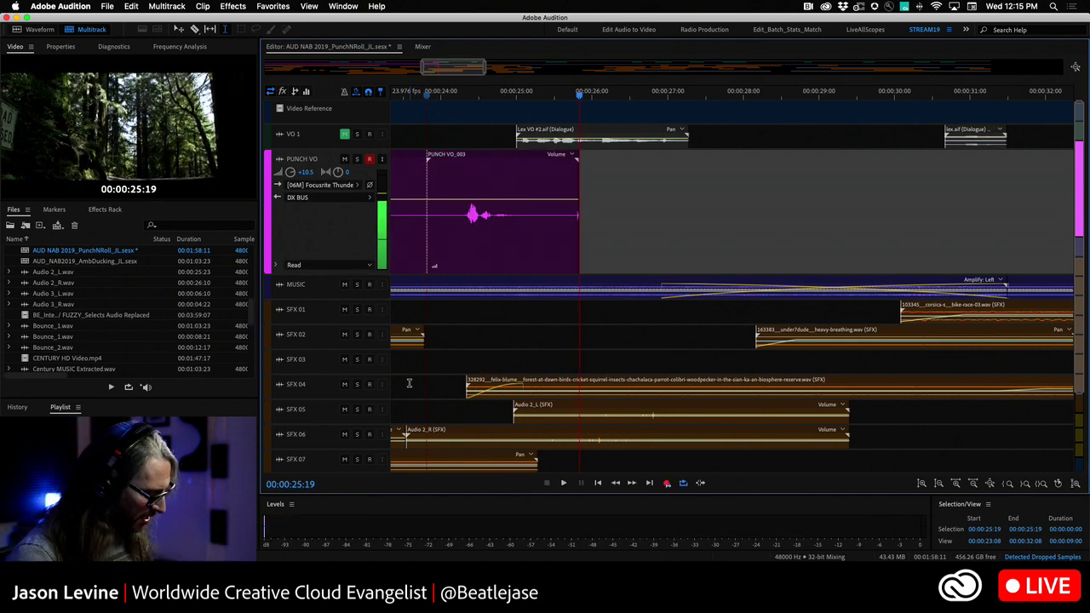
# Step: Use Punch Again for two more PUNCH VO takes from the last punch-in point, stopping at about 00:00:25:22 and 00:00:32:11
pyautogui.press('space')
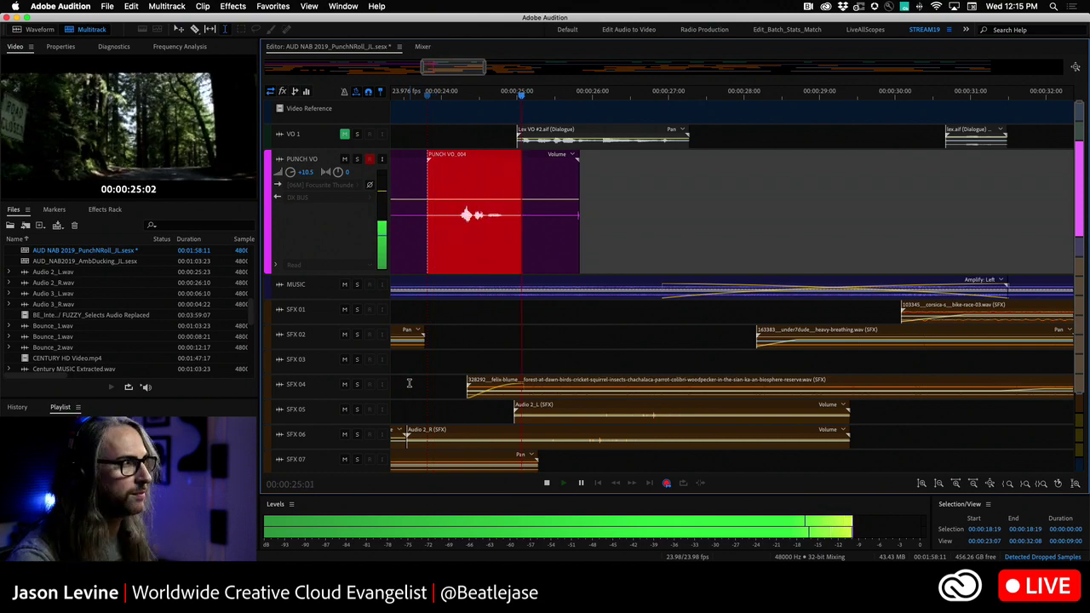
pyautogui.press('space')
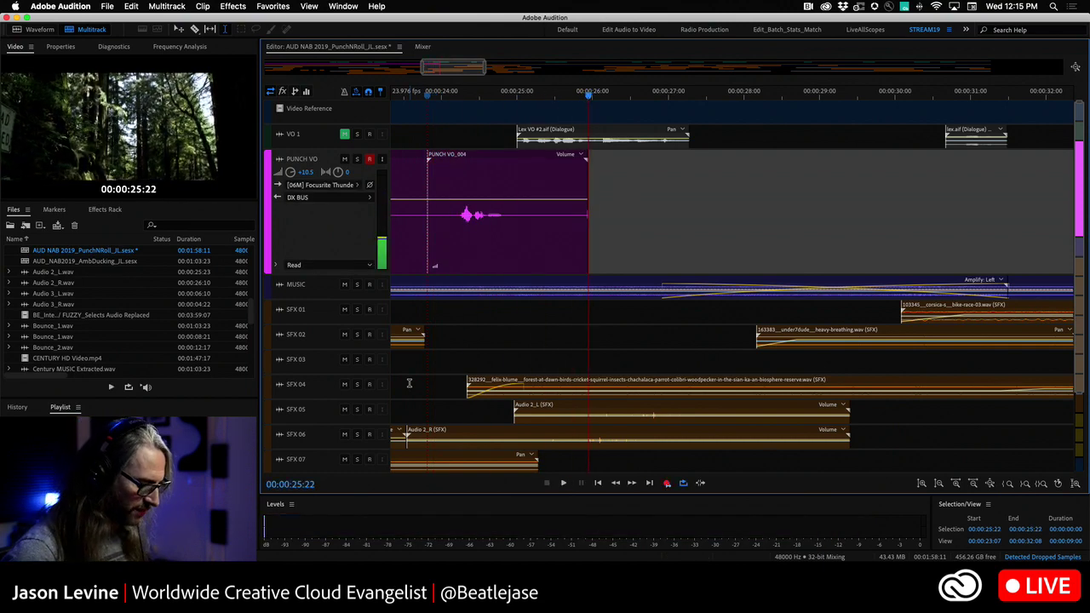
pyautogui.press('space')
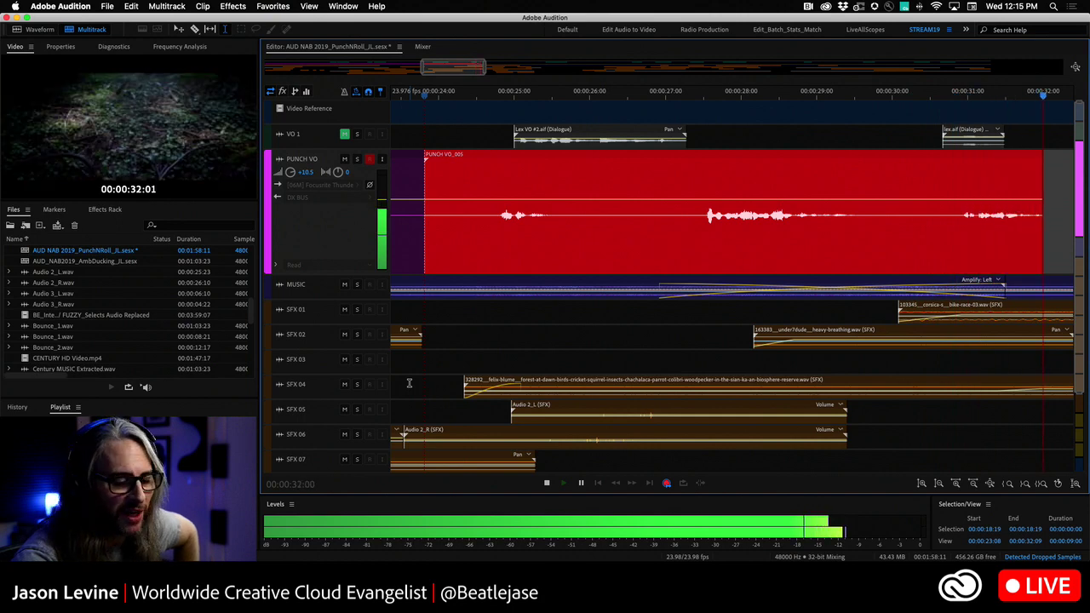
pyautogui.press('space')
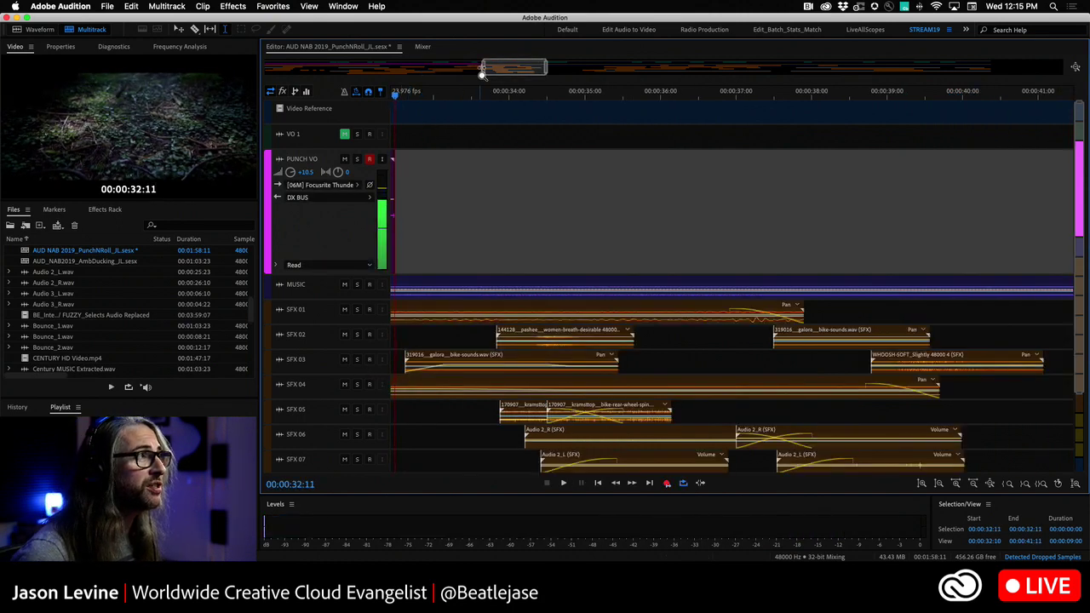
# Step: Bring the PUNCH VO_002 clip to the front of the overlapping takes on the PUNCH VO track
pyautogui.moveTo(482, 68); pyautogui.dragTo(365, 61)
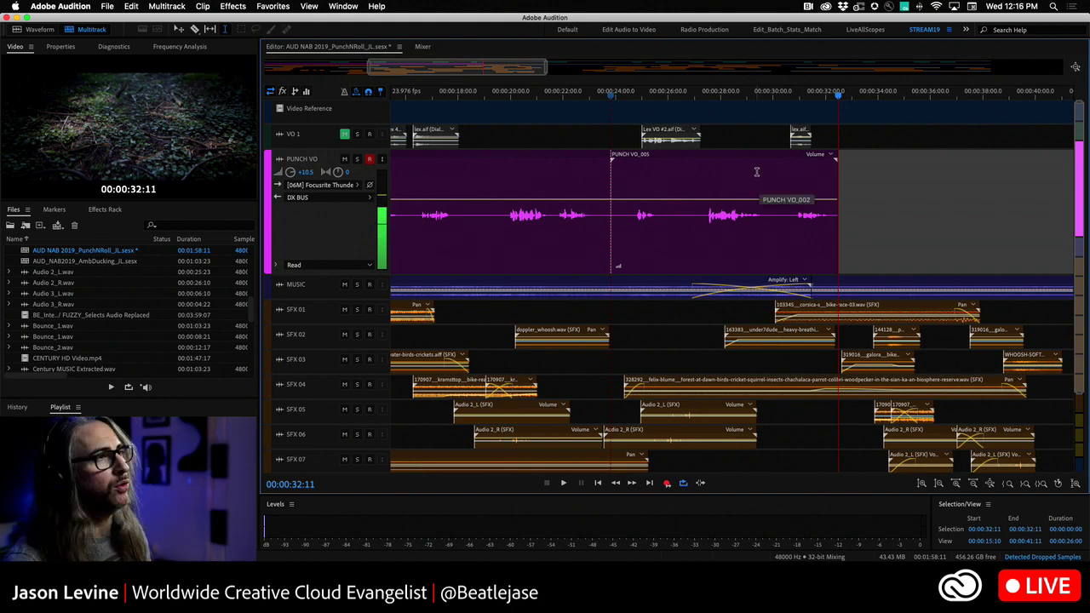
pyautogui.rightClick(756, 173)
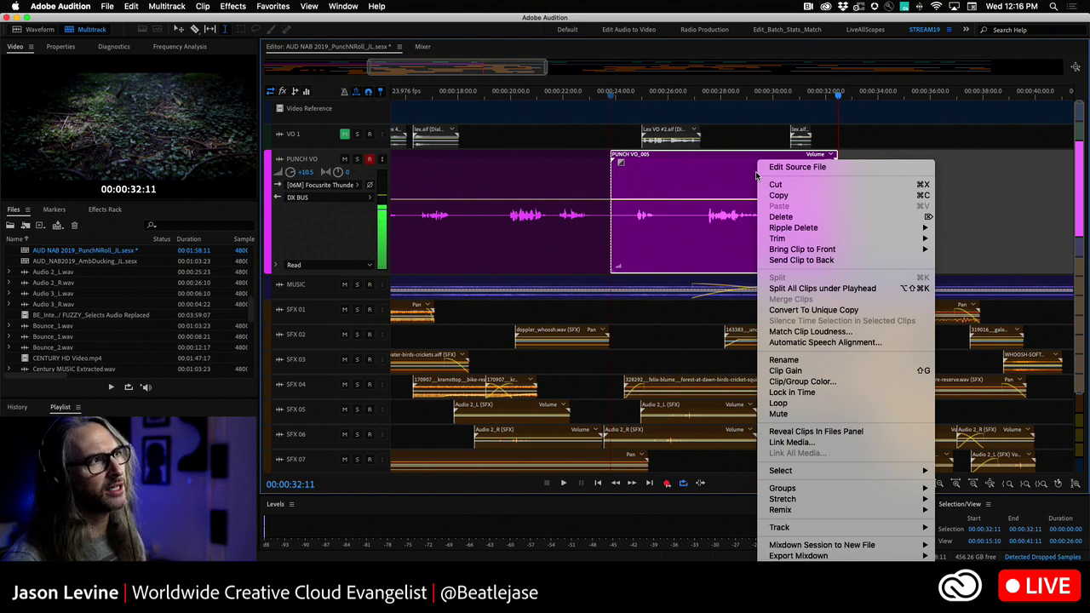
pyautogui.moveTo(843, 250)
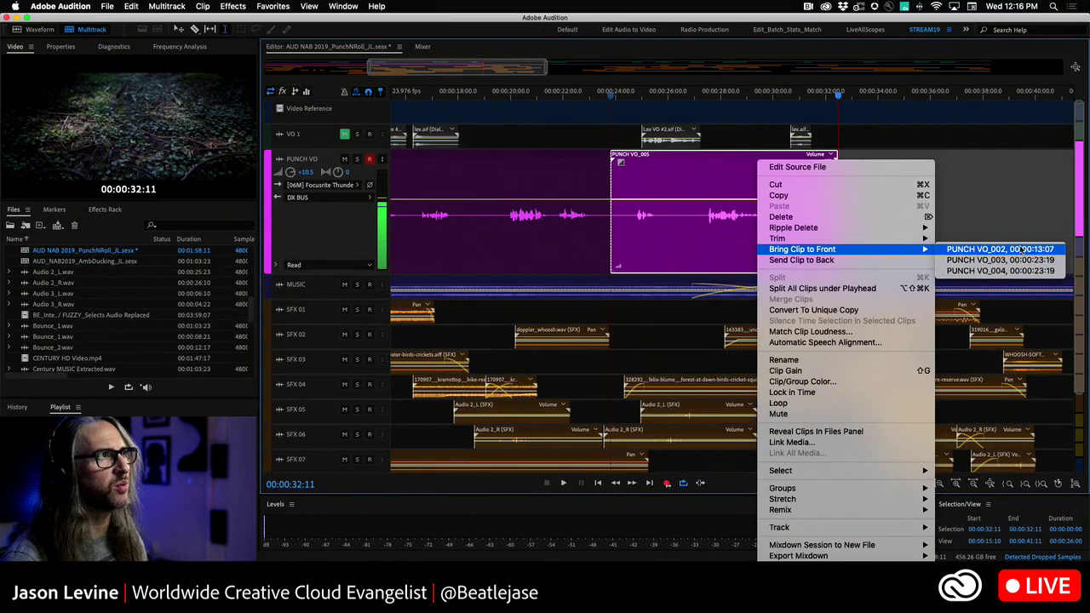
pyautogui.click(1022, 249)
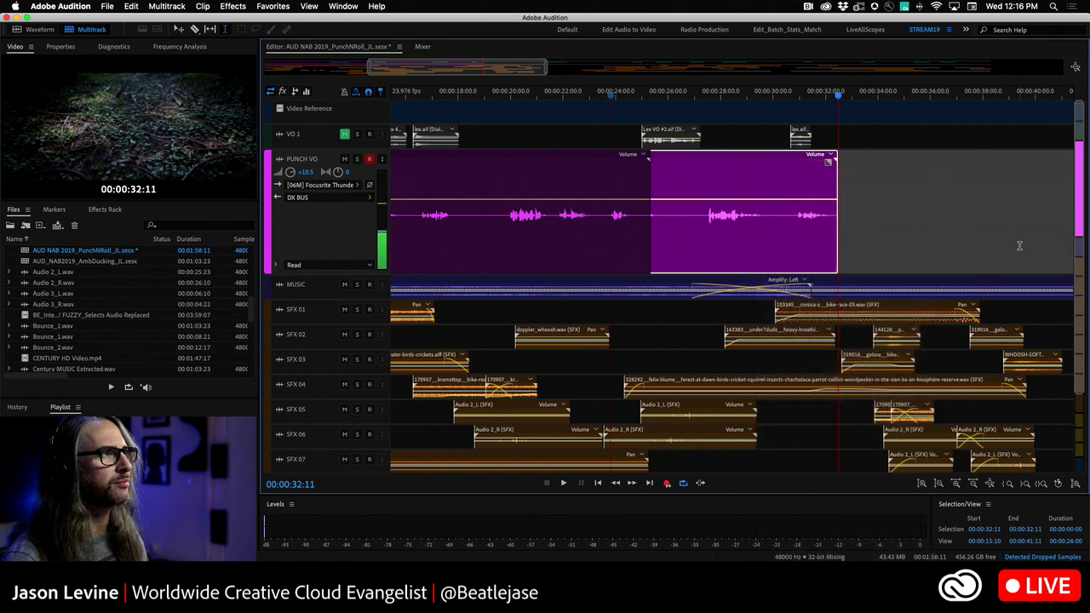
# Step: Bring the PUNCH VO_005 take to the front of the overlapping clips on the PUNCH VO track
pyautogui.rightClick(764, 175)
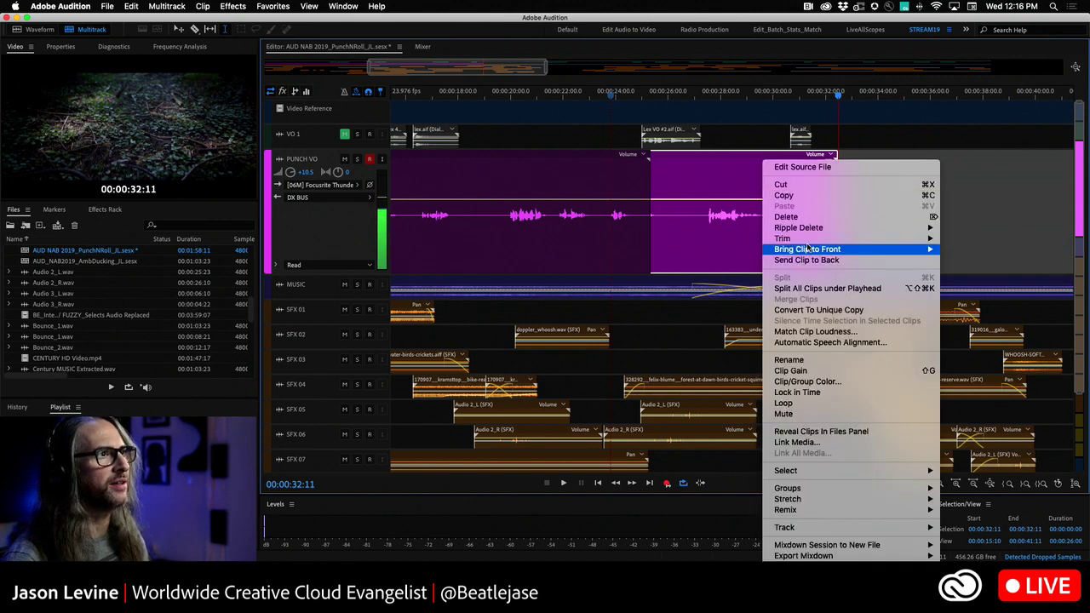
pyautogui.moveTo(809, 249)
pyautogui.click(1030, 271)
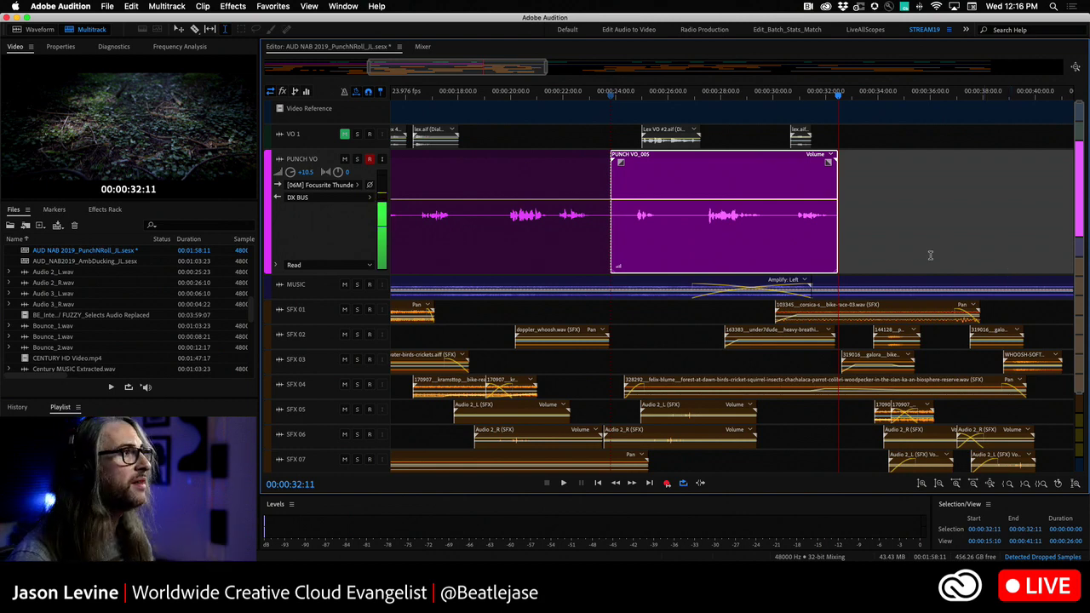
# Step: Select all the takes on the PUNCH VO track, from PUNCH VO_001 through PUNCH VO_005, and merge them into one clip
pyautogui.moveTo(369, 67); pyautogui.dragTo(153, 66)
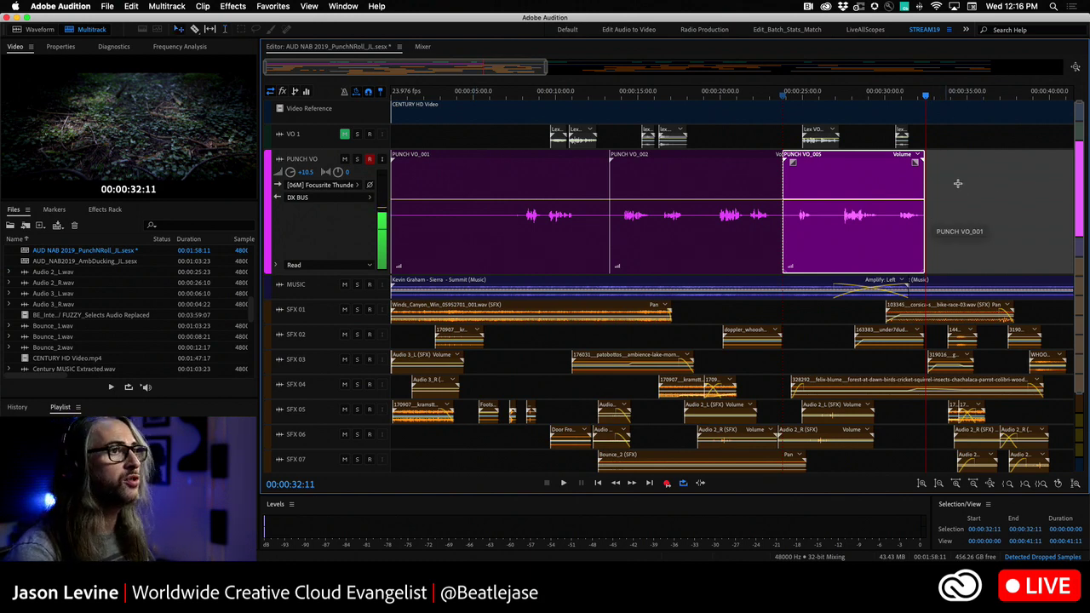
pyautogui.moveTo(969, 177); pyautogui.dragTo(510, 238)
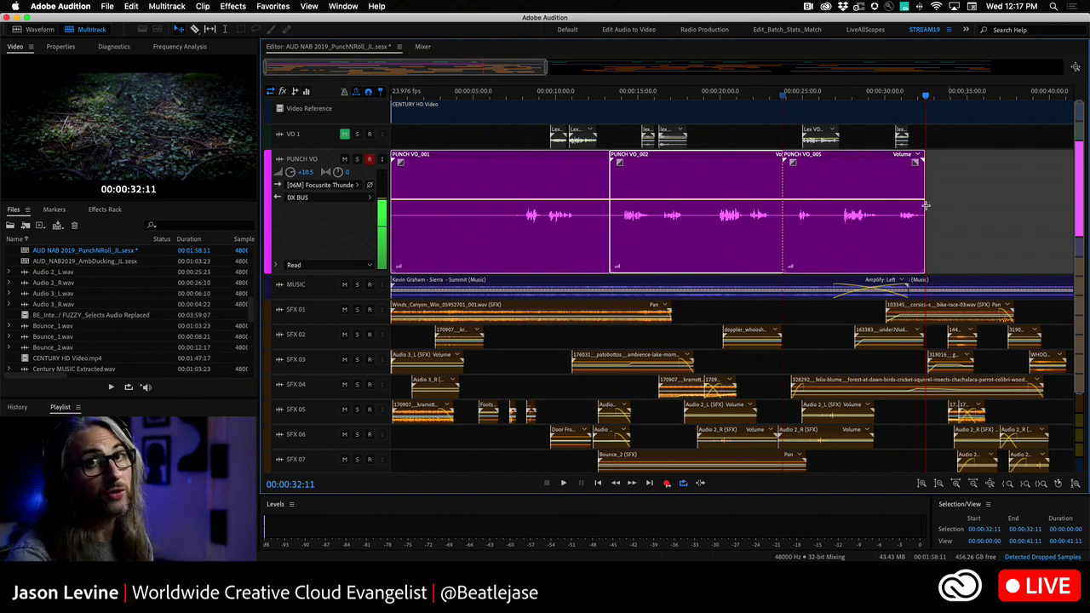
pyautogui.rightClick(837, 175)
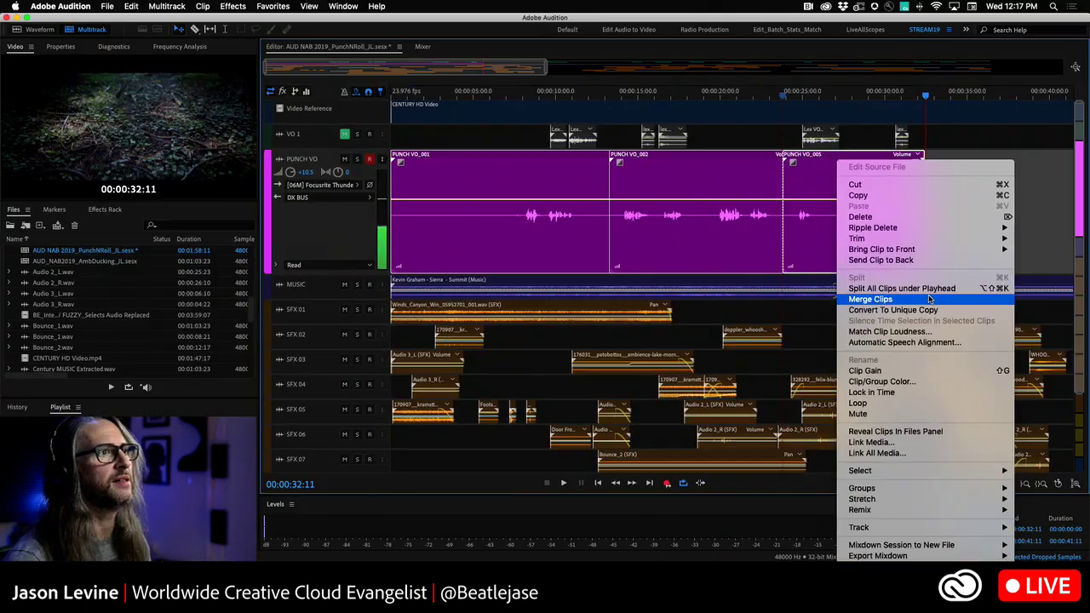
pyautogui.click(931, 300)
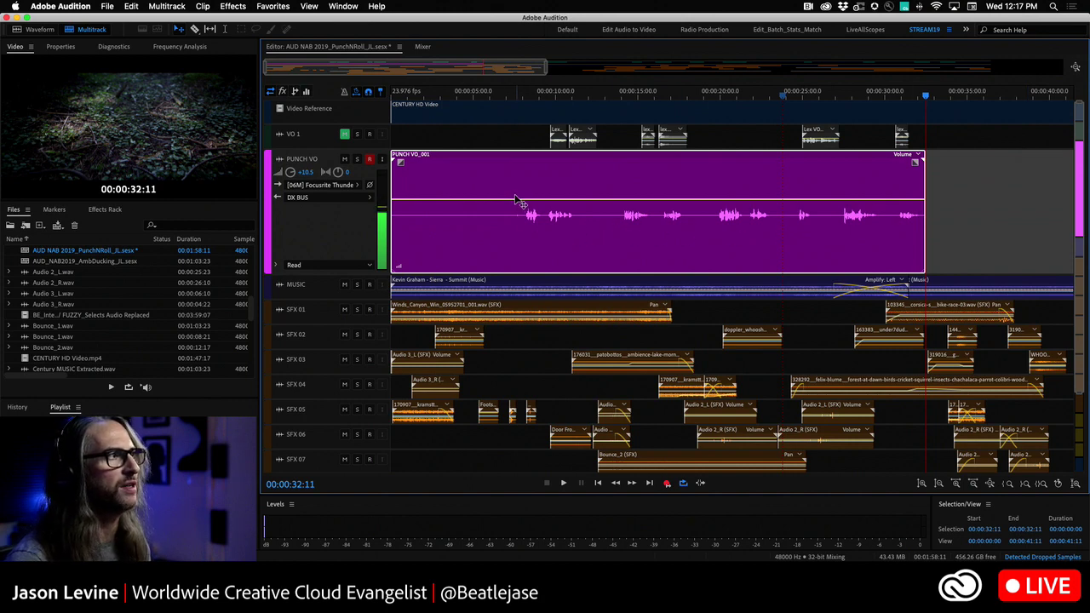
# Step: Play the merged voice-over from 00:00:07:23 to 00:00:29:23 while raising the PUNCH VO track volume to +15
pyautogui.click(522, 96)
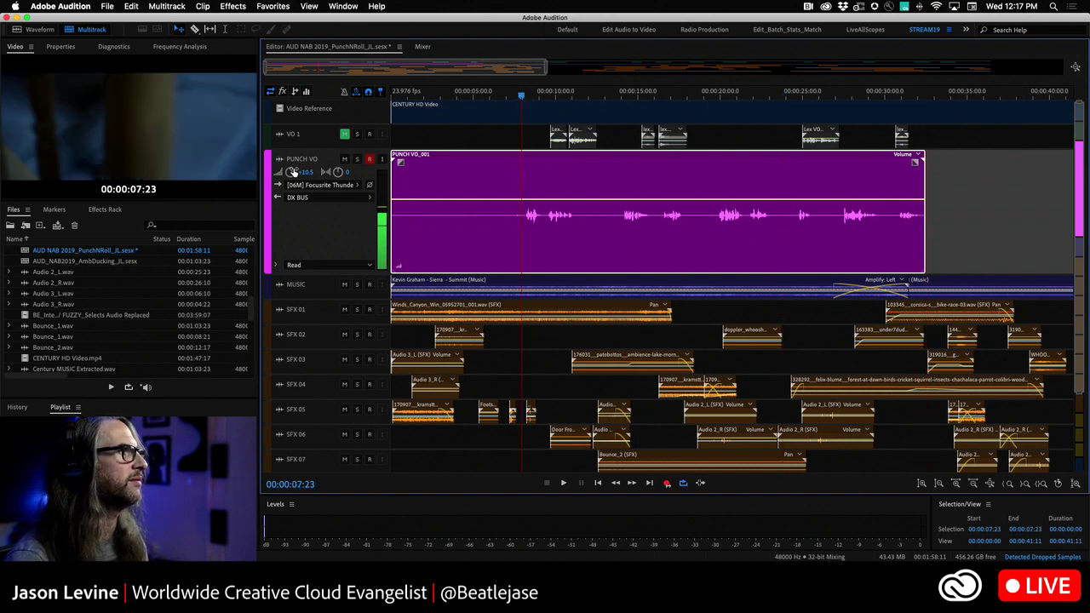
pyautogui.press('space')
pyautogui.moveTo(291, 173); pyautogui.dragTo(292, 155)
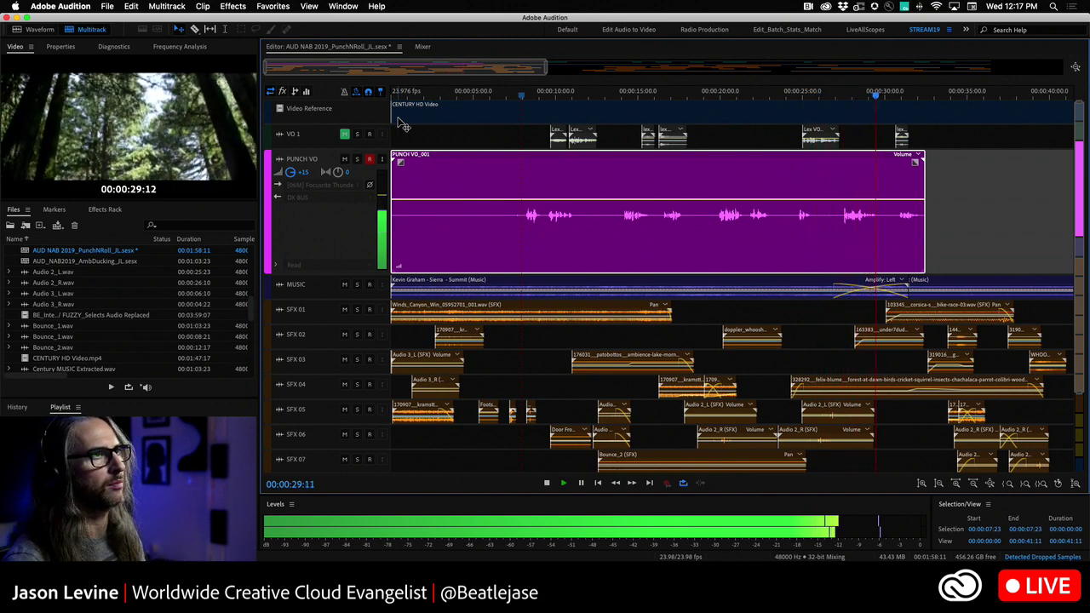
pyautogui.press('space')
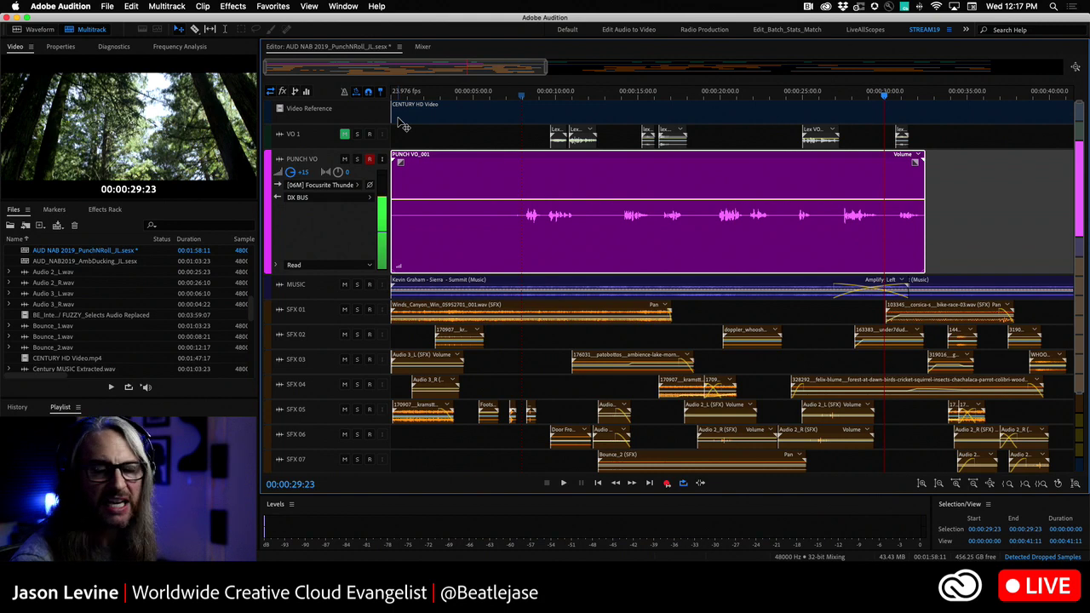
# Step: Boost the merged clip's gain in the waveform editor, inspect it in the spectral frequency display, and return to the multitrack session
pyautogui.doubleClick(608, 183)
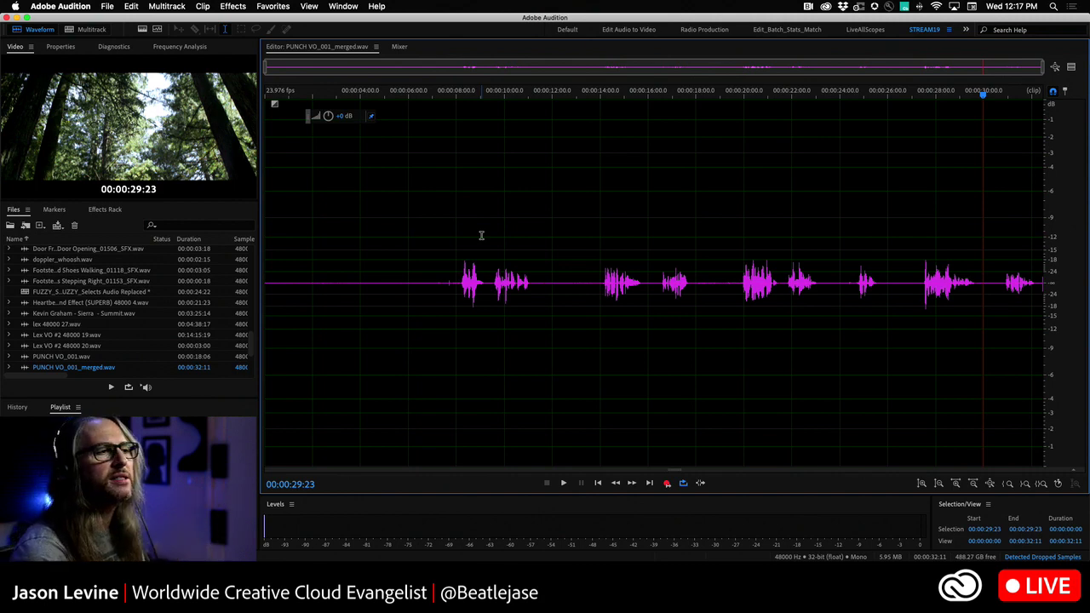
pyautogui.moveTo(328, 116); pyautogui.dragTo(365, 122)
pyautogui.click(142, 29)
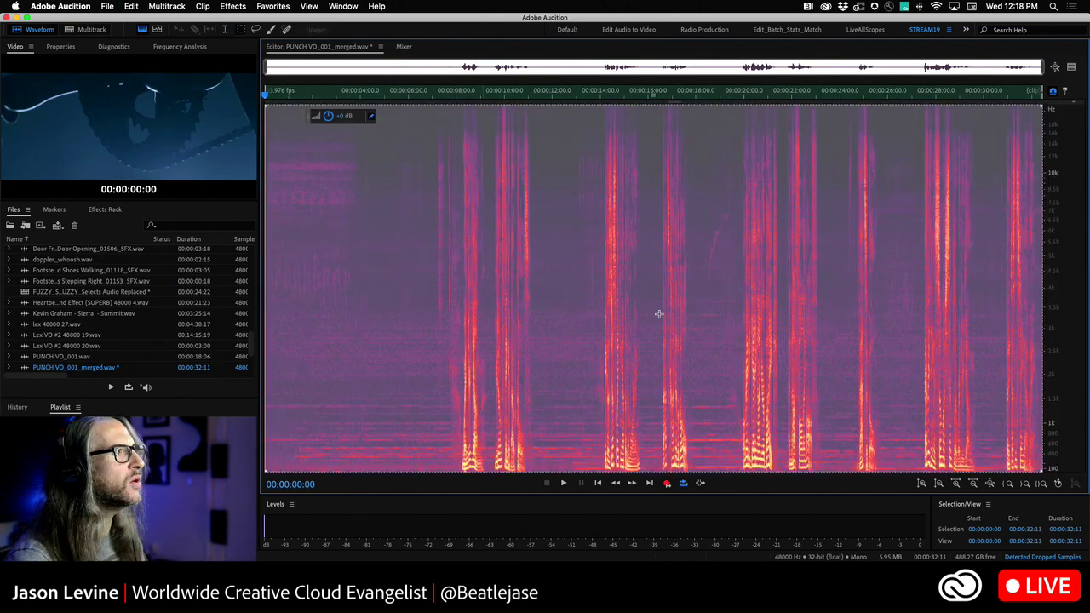
pyautogui.click(670, 358)
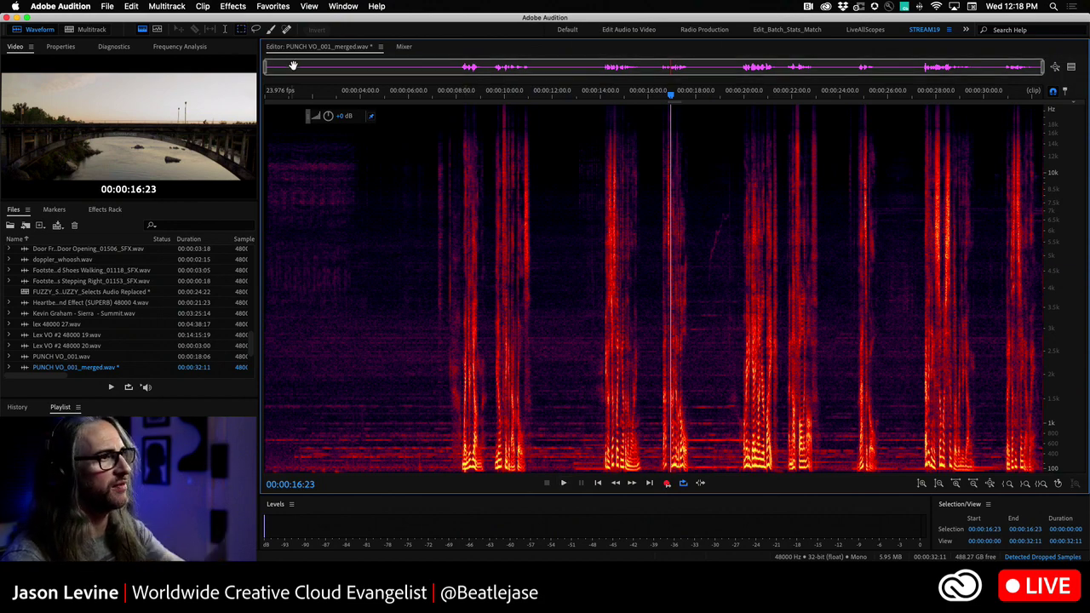
pyautogui.click(91, 29)
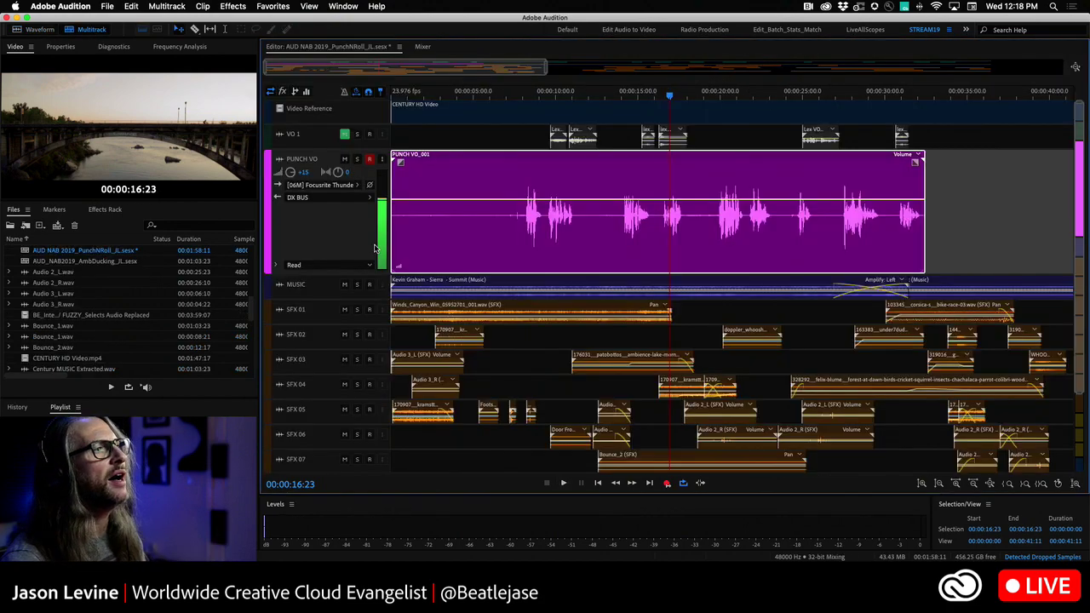
# Step: Switch to the FUZZY_Selects Audio Replaced session and start playback from 00:00:03:23, just before the interview clips
pyautogui.click(396, 48)
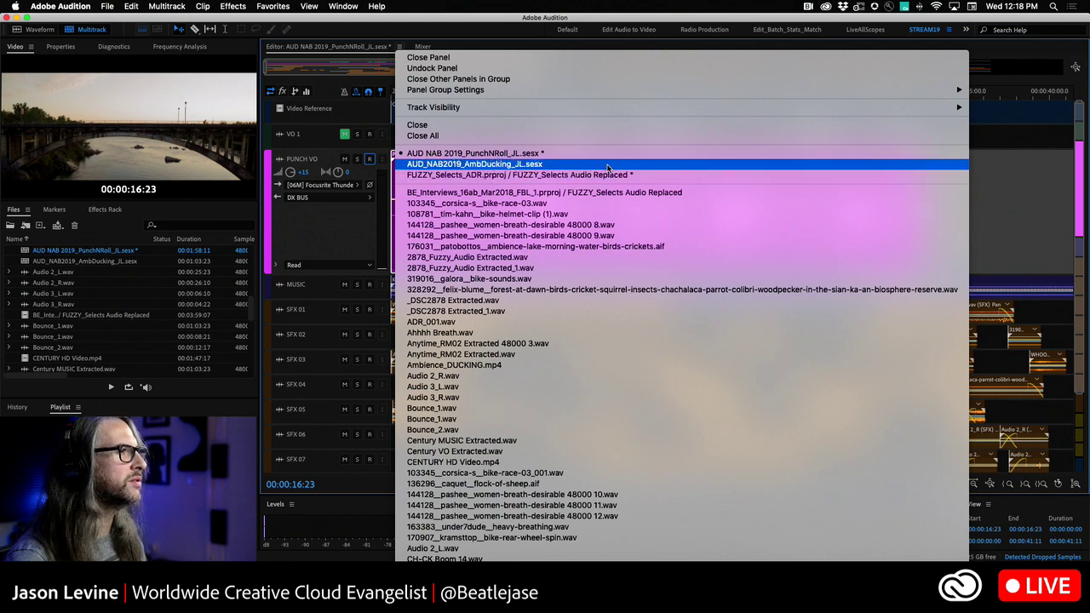
pyautogui.click(651, 175)
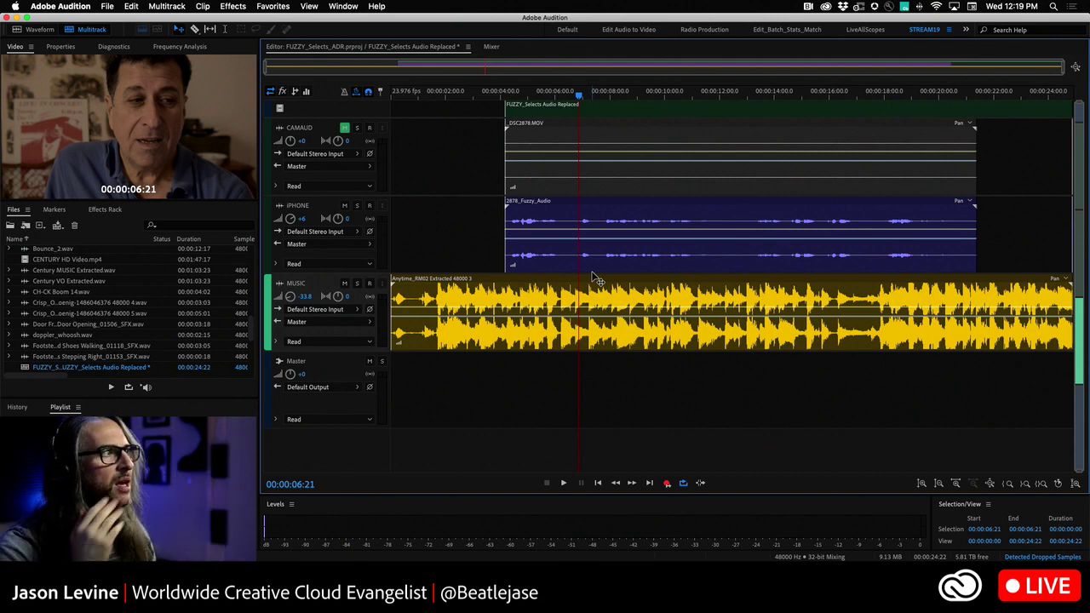
pyautogui.click(501, 94)
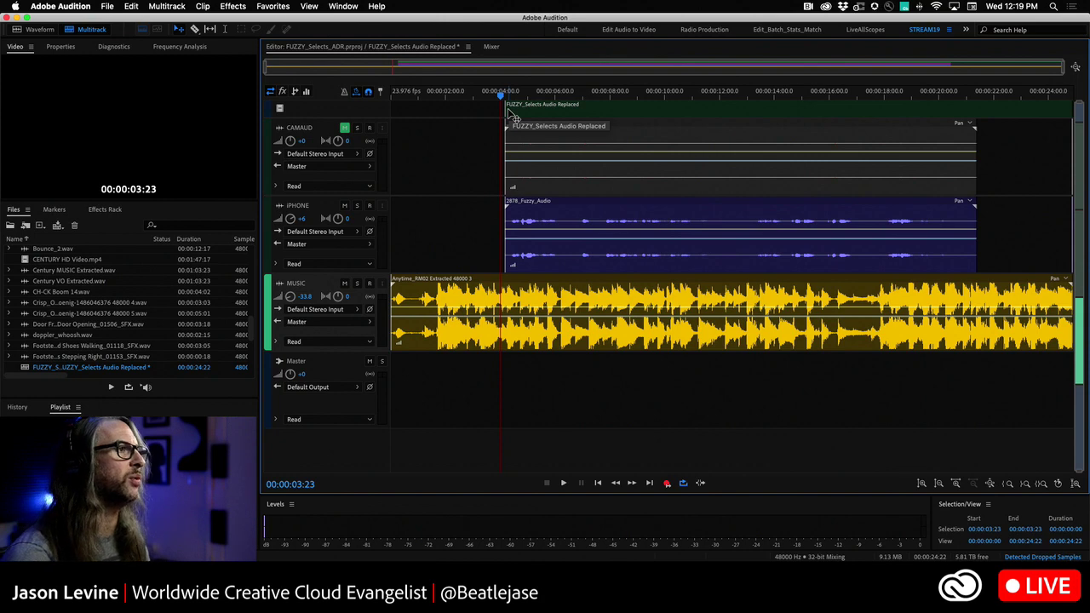
pyautogui.press('space')
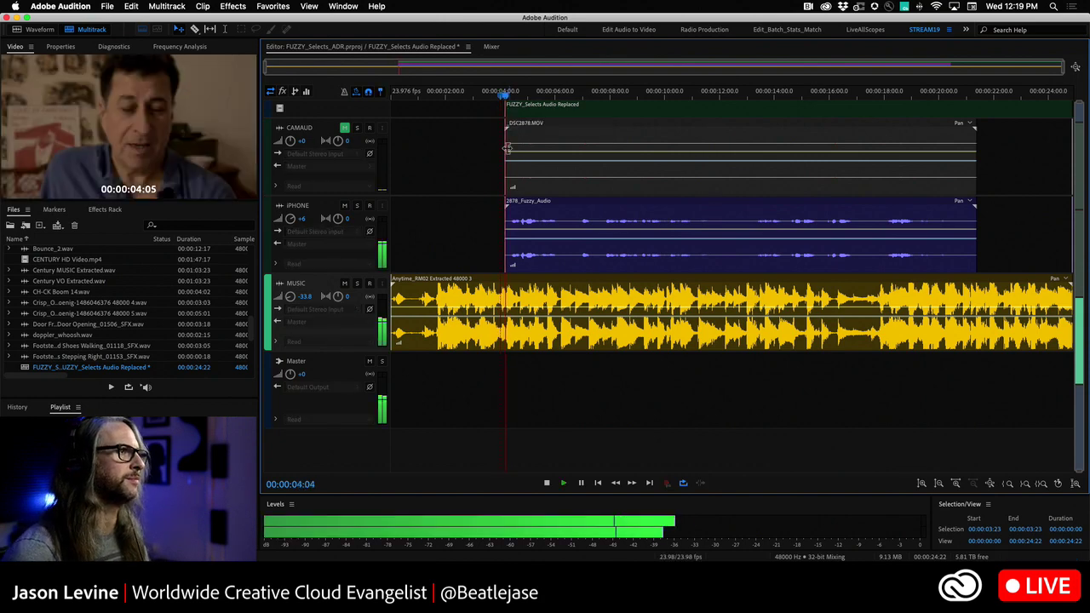
# Step: Add a Multiband Compressor to the first effect slot of the Master track in the mixer
pyautogui.click(489, 47)
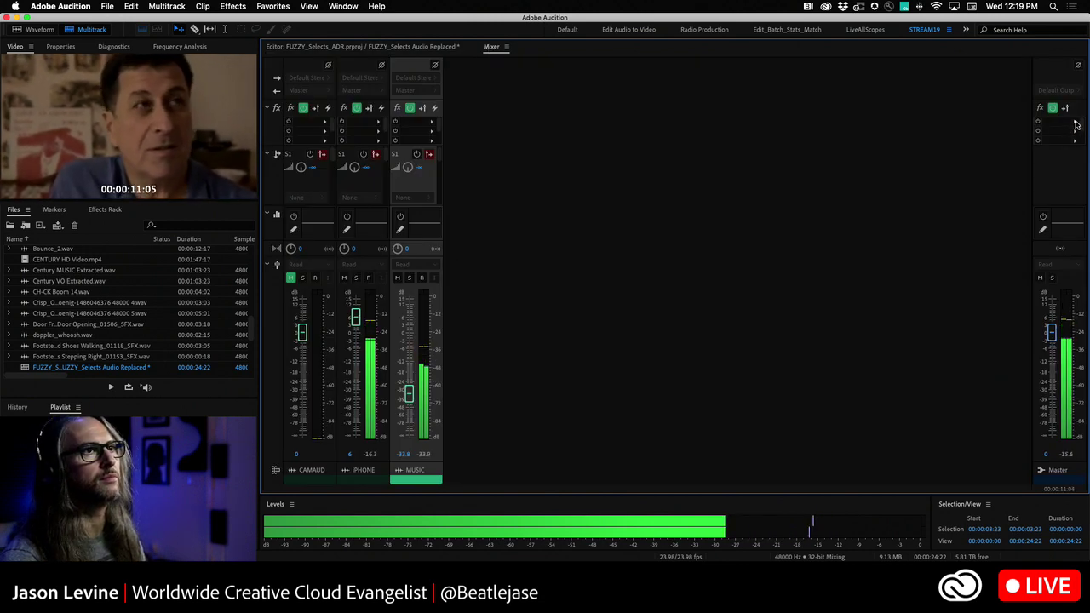
pyautogui.click(1076, 125)
pyautogui.moveTo(979, 159)
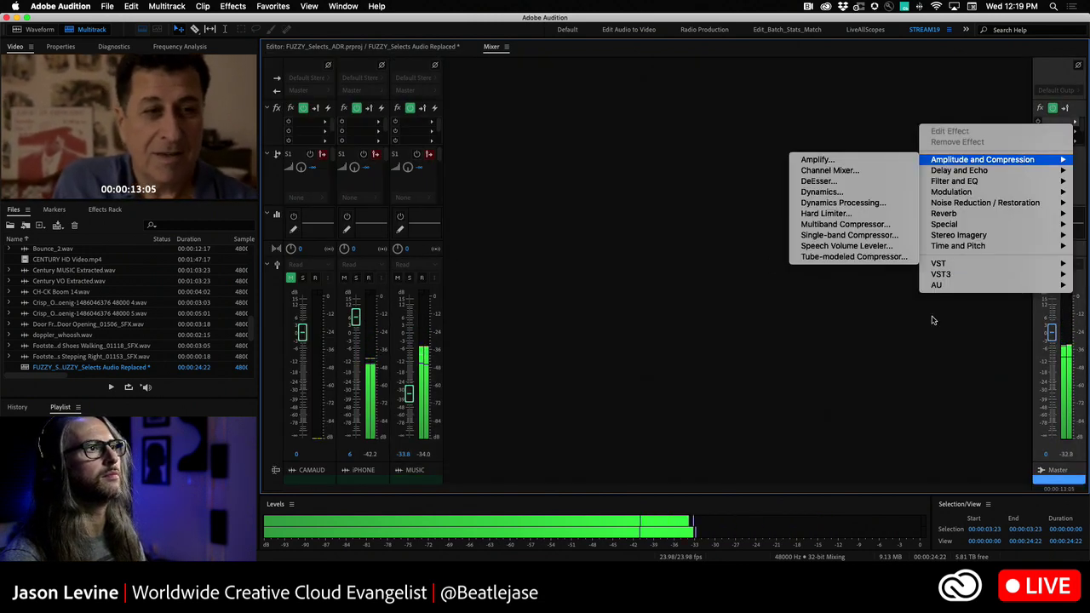
pyautogui.click(843, 224)
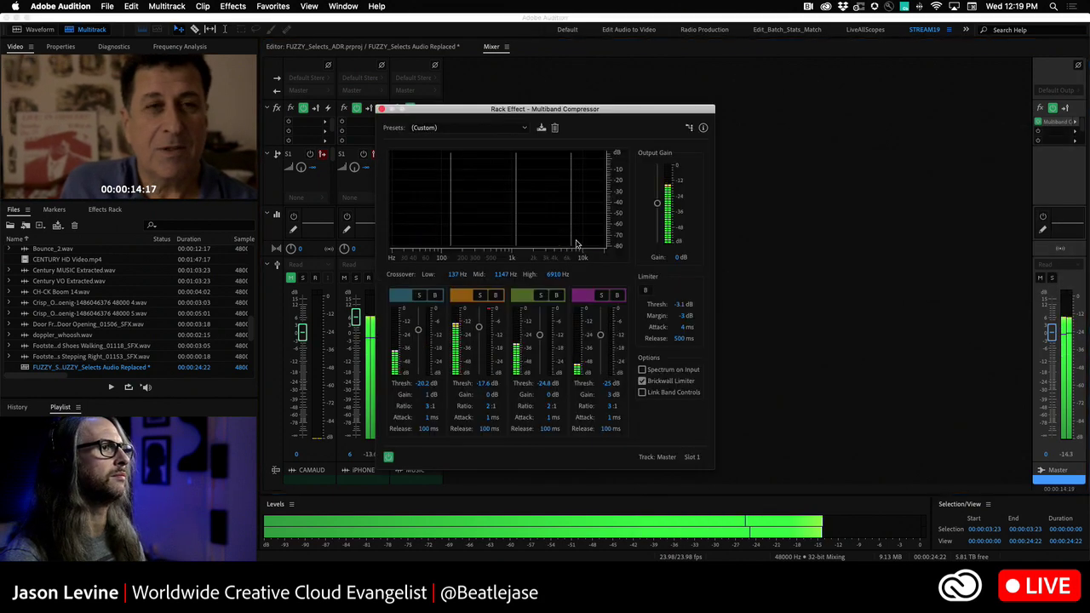
# Step: Bypass all four compressor bands, set the limiter threshold to -9.9 dB and margin to -1.3 dB, and stop playback in the editor at 00:00:07:13
pyautogui.click(434, 295)
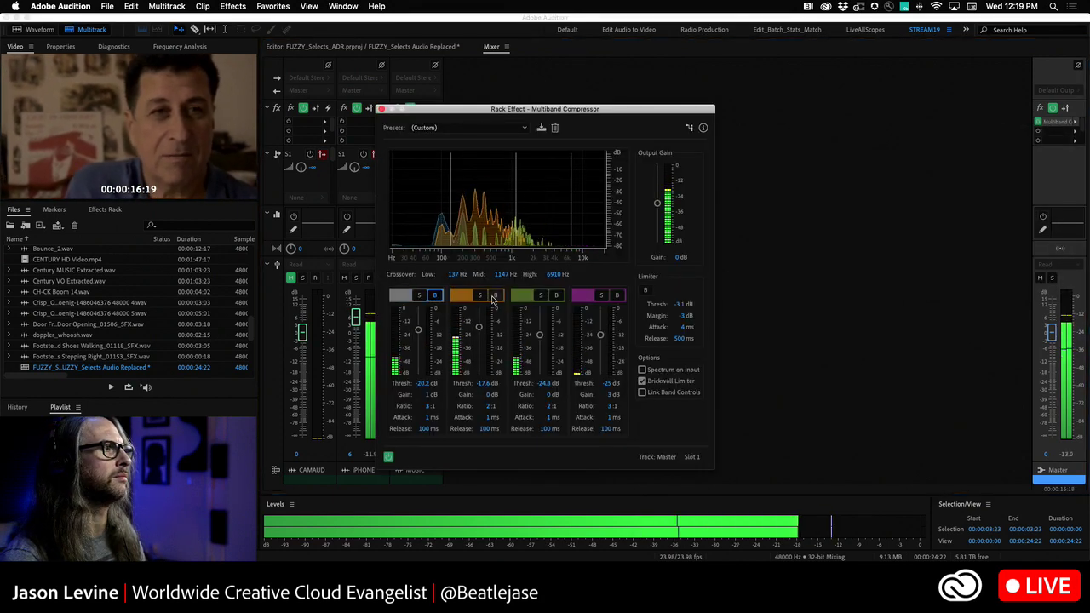
pyautogui.click(494, 296)
pyautogui.click(556, 295)
pyautogui.click(616, 296)
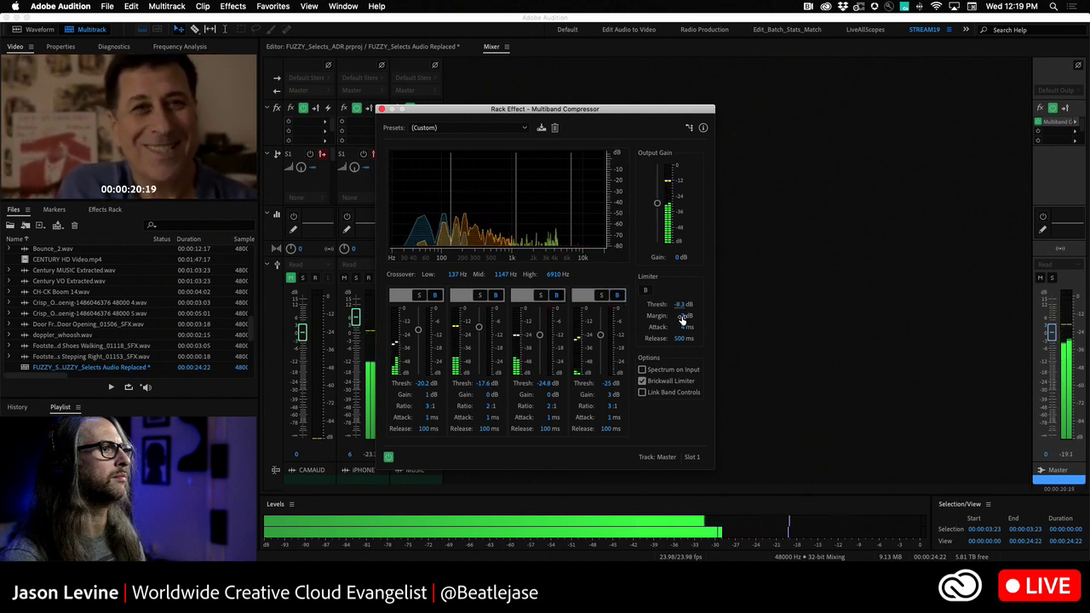
pyautogui.moveTo(684, 317)
pyautogui.mouseDown()
pyautogui.moveTo(700, 317)
pyautogui.moveTo(667, 308)
pyautogui.mouseUp()
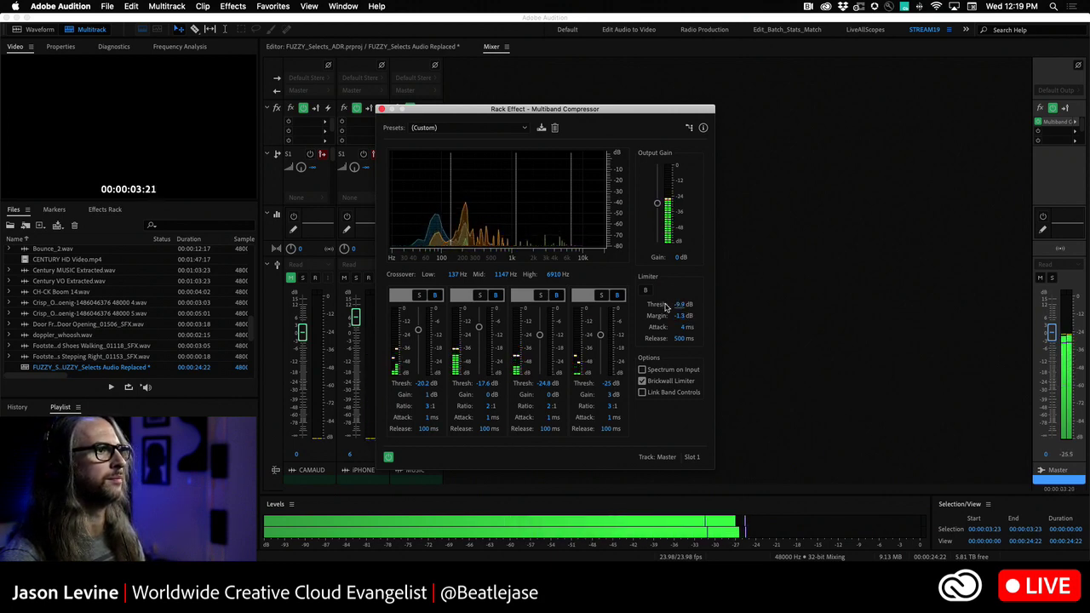
pyautogui.click(383, 110)
pyautogui.click(313, 47)
pyautogui.press('space')
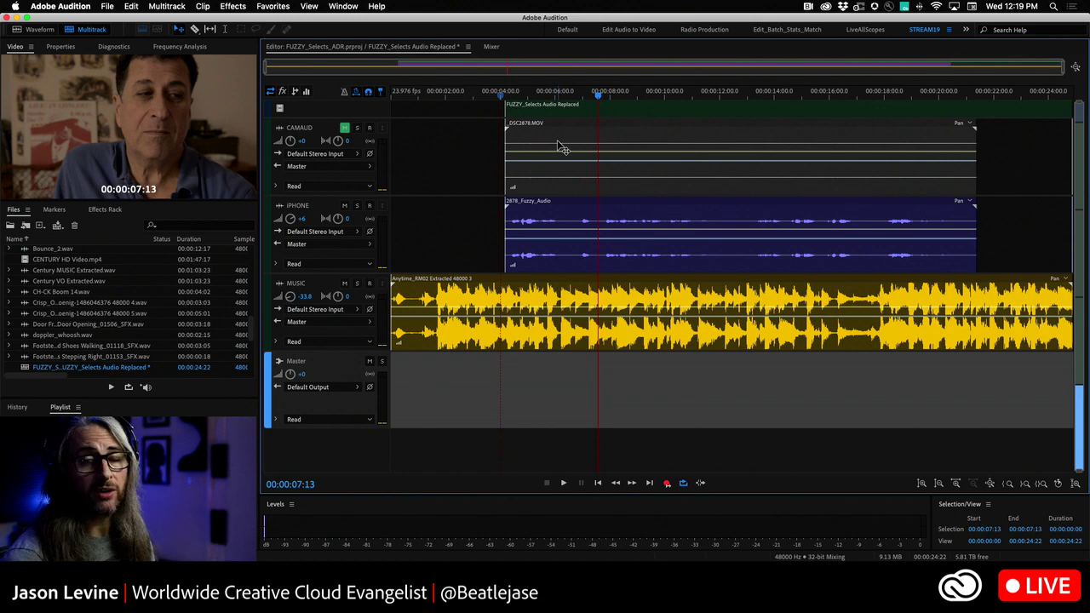
# Step: Add a mono audio track below the iPHONE track and name it with the performer's first name followed by "ADR"
pyautogui.rightClick(1011, 221)
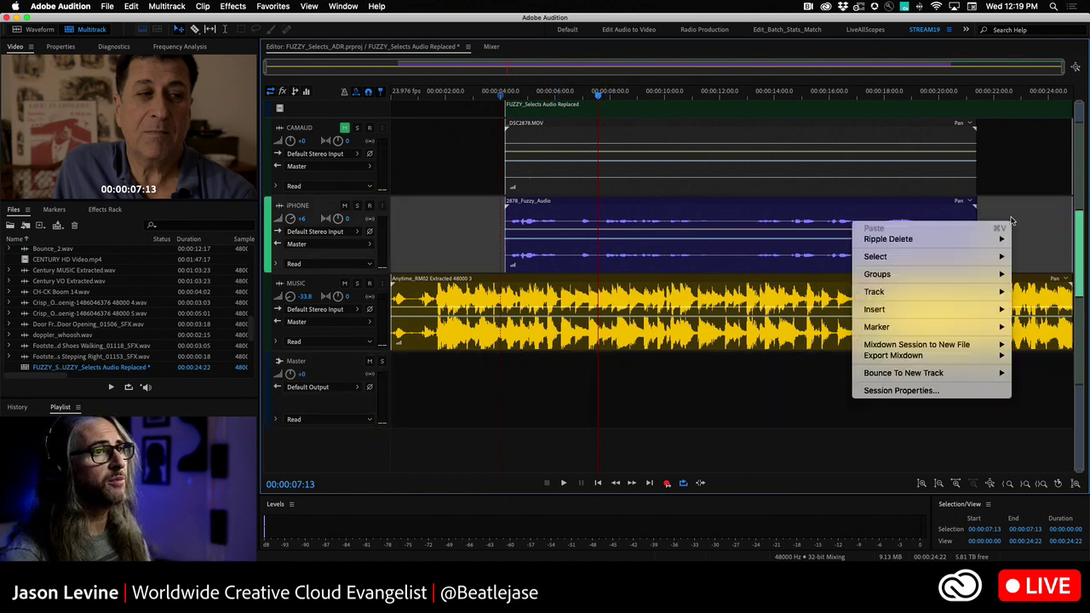
pyautogui.moveTo(945, 292)
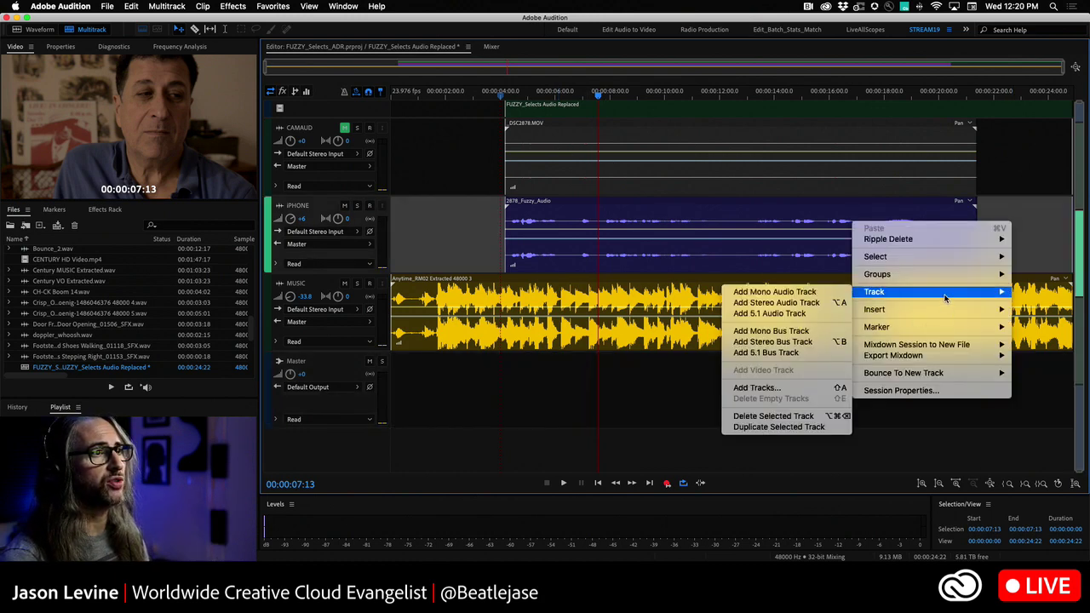
pyautogui.click(770, 293)
pyautogui.scroll(5, 144, 309)
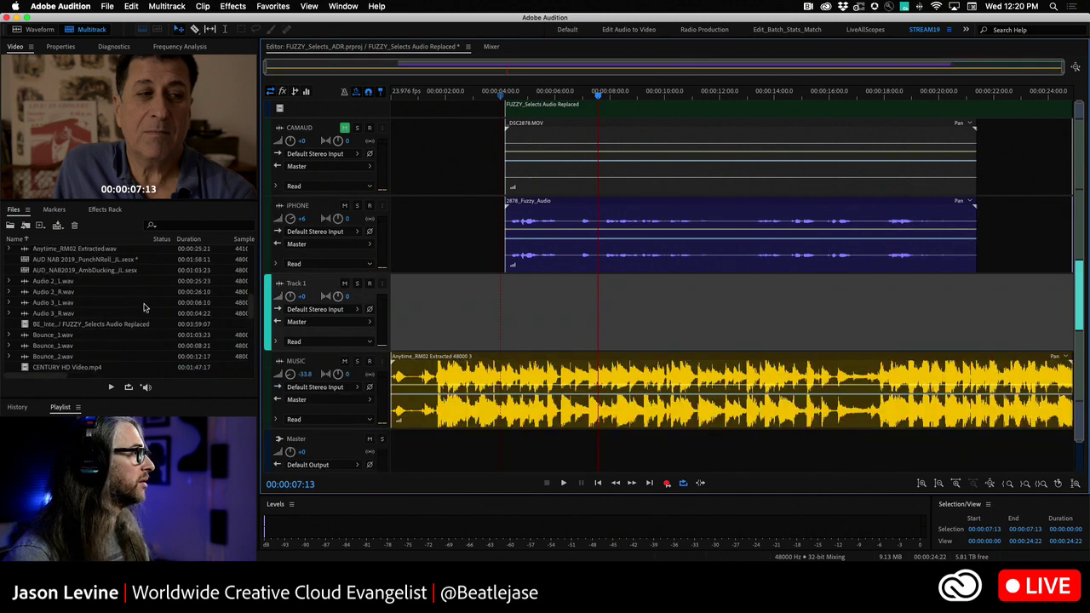
pyautogui.scroll(5, 145, 308)
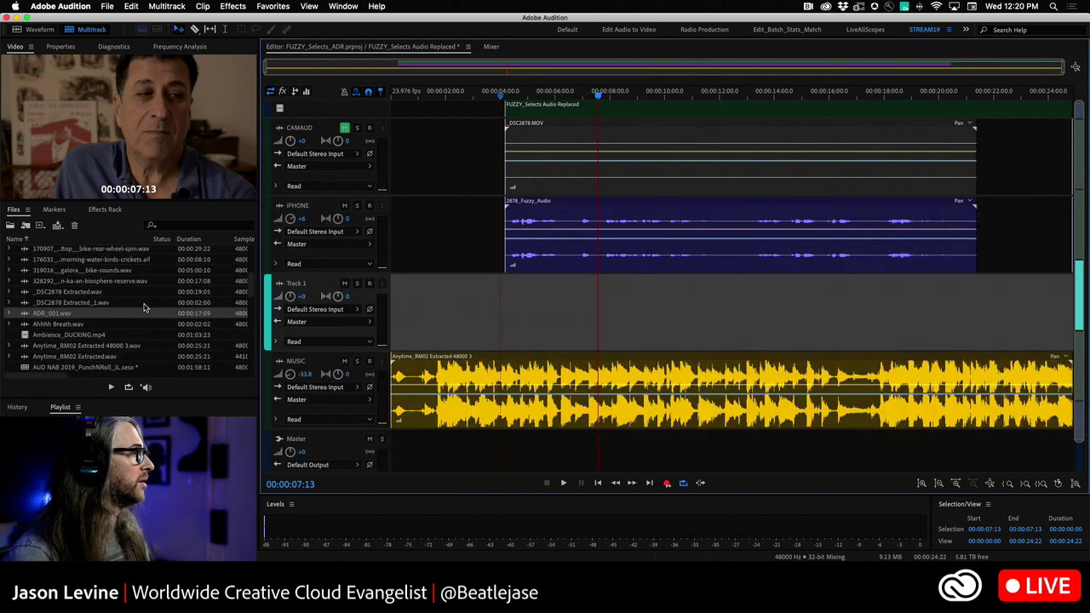
pyautogui.hscroll(3, 145, 309)
pyautogui.hscroll(-3, 145, 309)
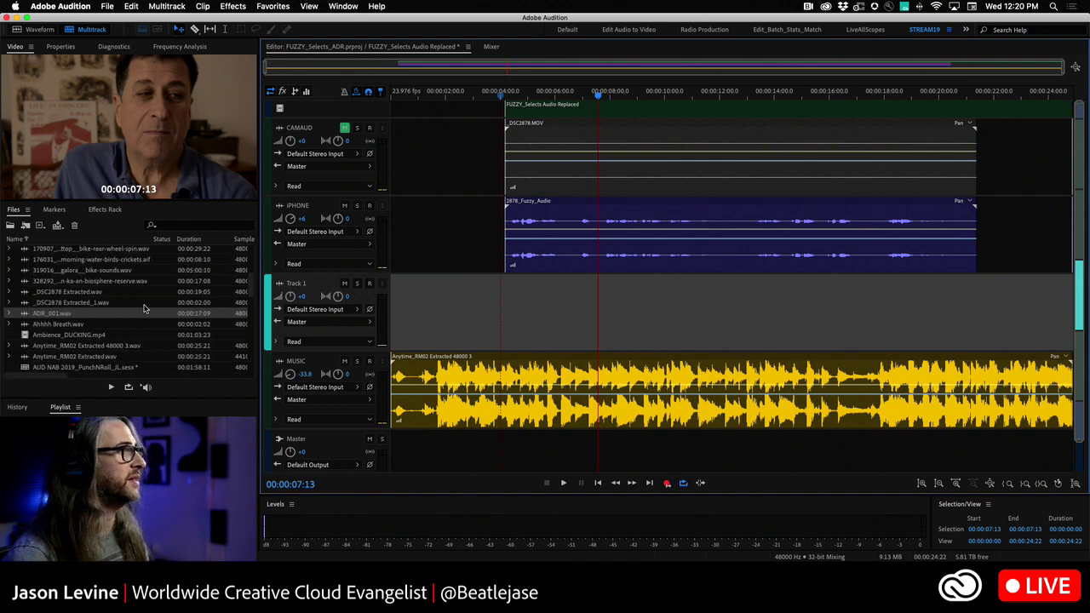
pyautogui.doubleClick(300, 283)
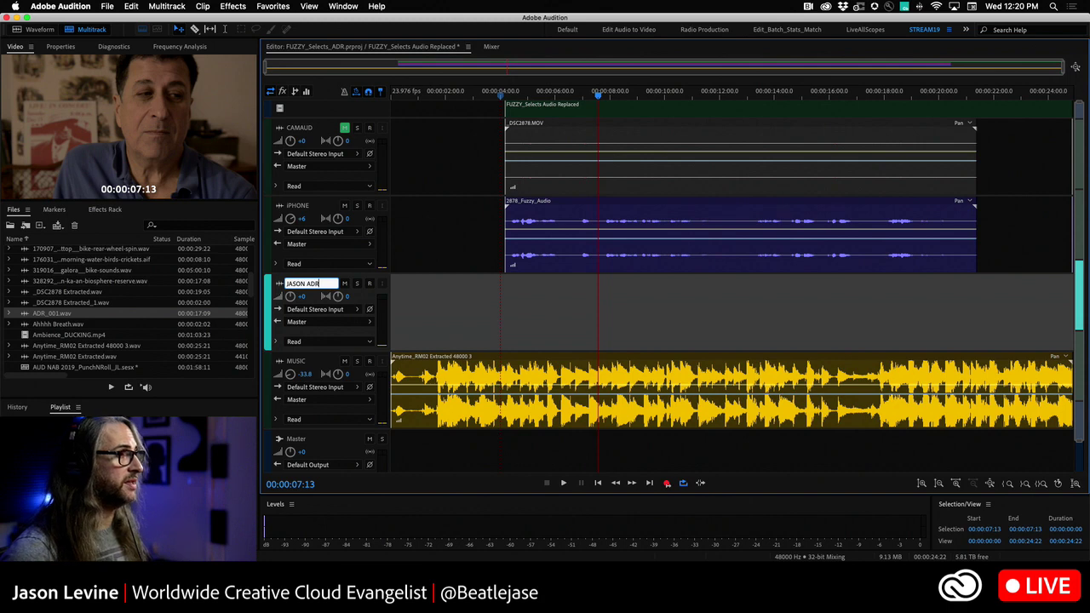
pyautogui.click(348, 312)
pyautogui.click(350, 326)
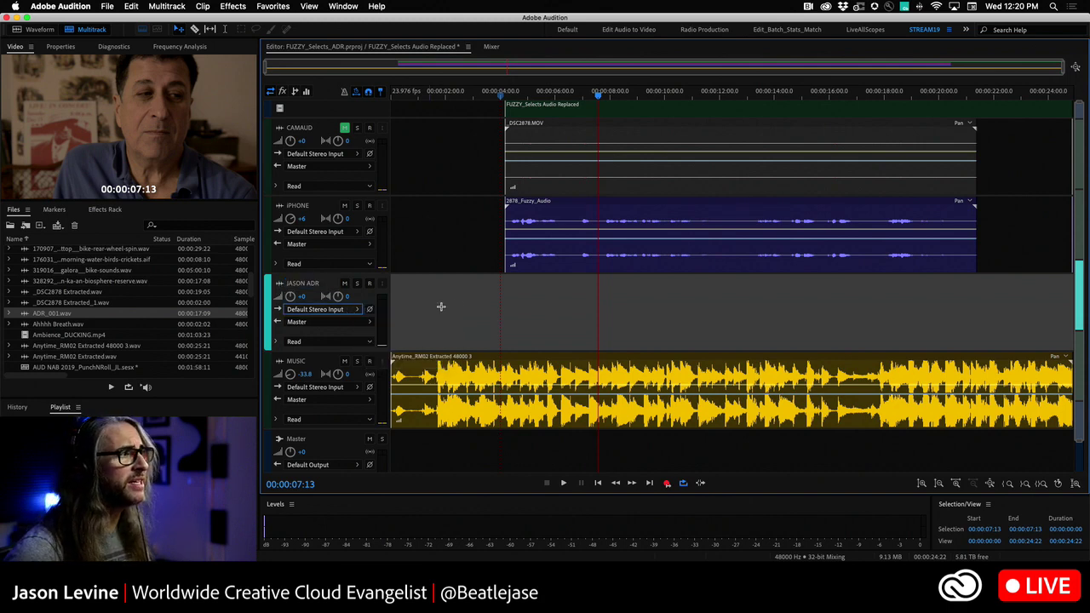
pyautogui.click(441, 306)
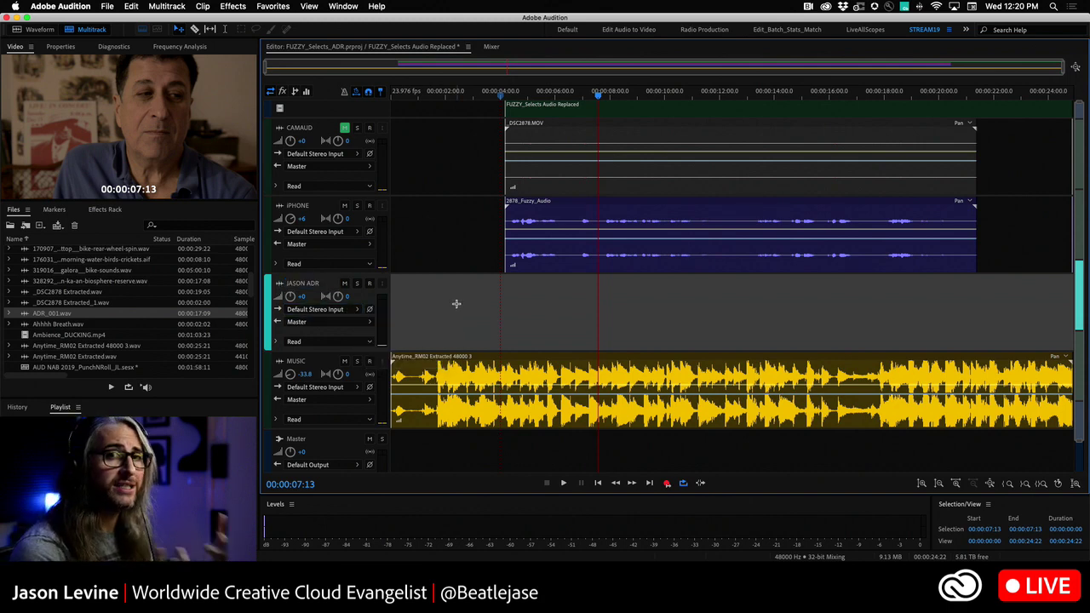
# Step: Place ADR_001.wav on the new ADR track, aligned with the start of the 2878_Fuzzy_Audio clip, and play the session from 00:00:06:22
pyautogui.moveTo(25, 316); pyautogui.dragTo(505, 327)
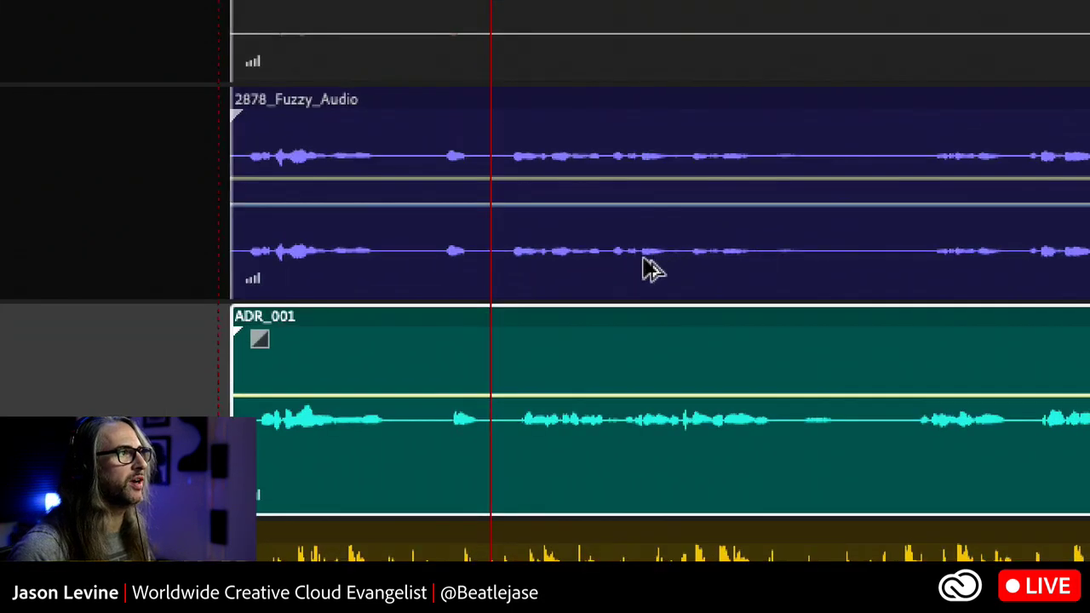
pyautogui.press('Left')
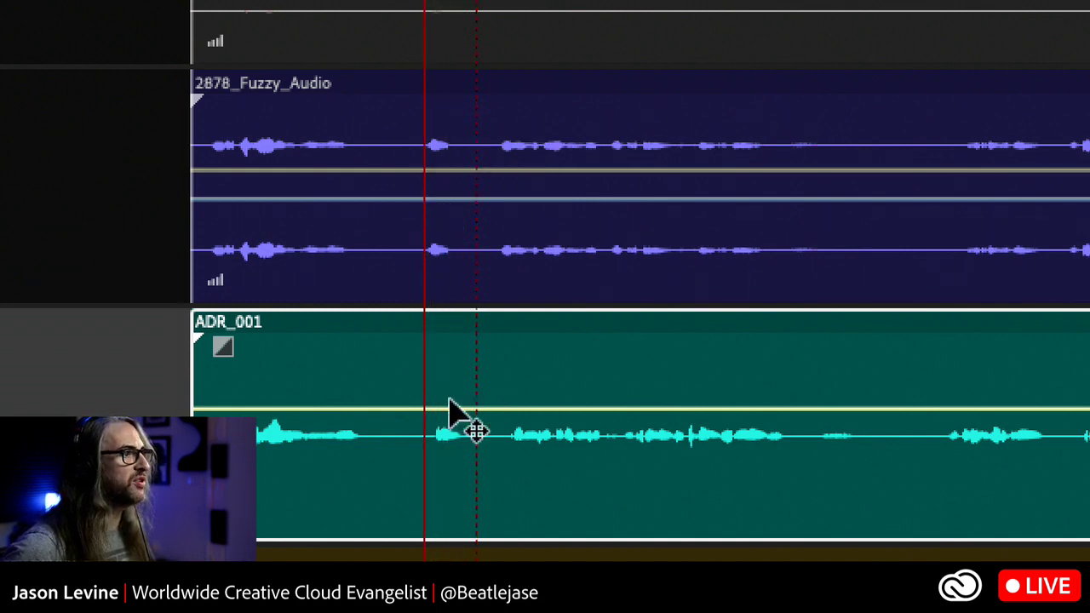
pyautogui.press('space')
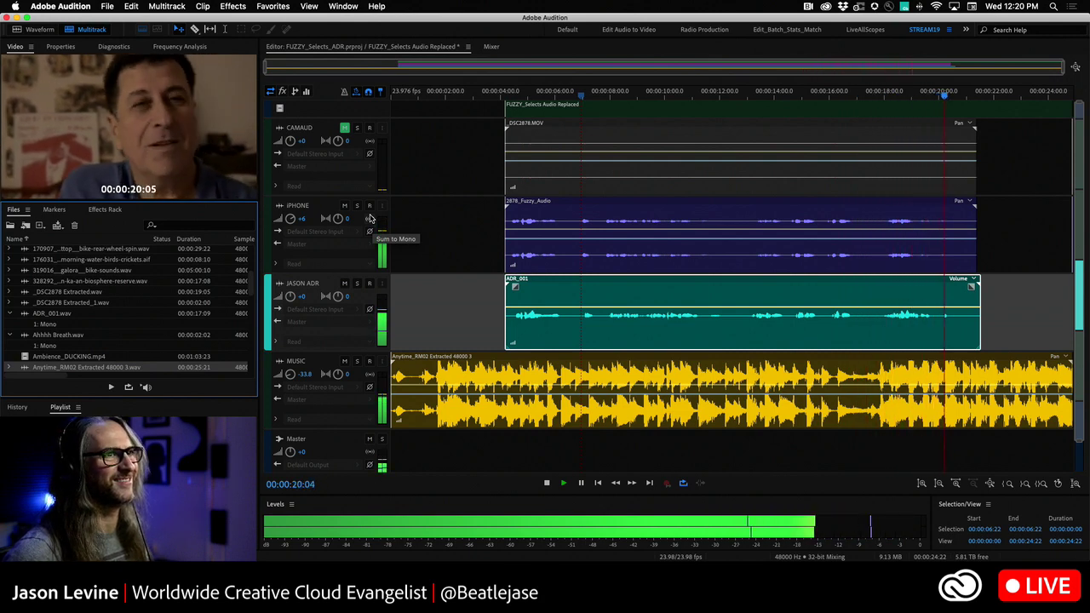
# Step: Mute the iPHONE track and listen to the unaligned ADR_001 clip against the video from 00:00:04:06
pyautogui.press('space')
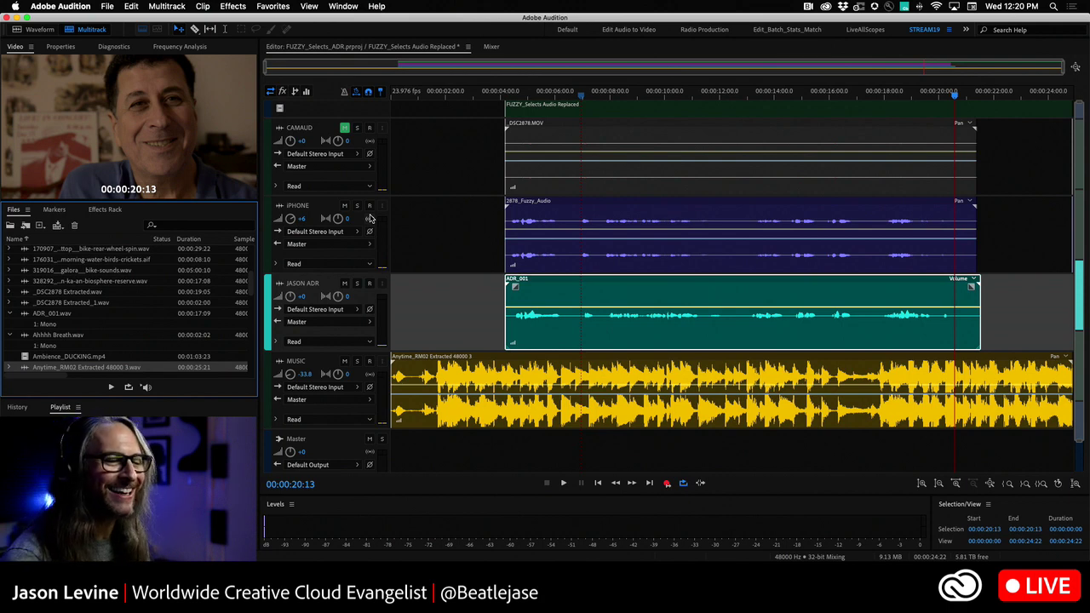
pyautogui.click(344, 206)
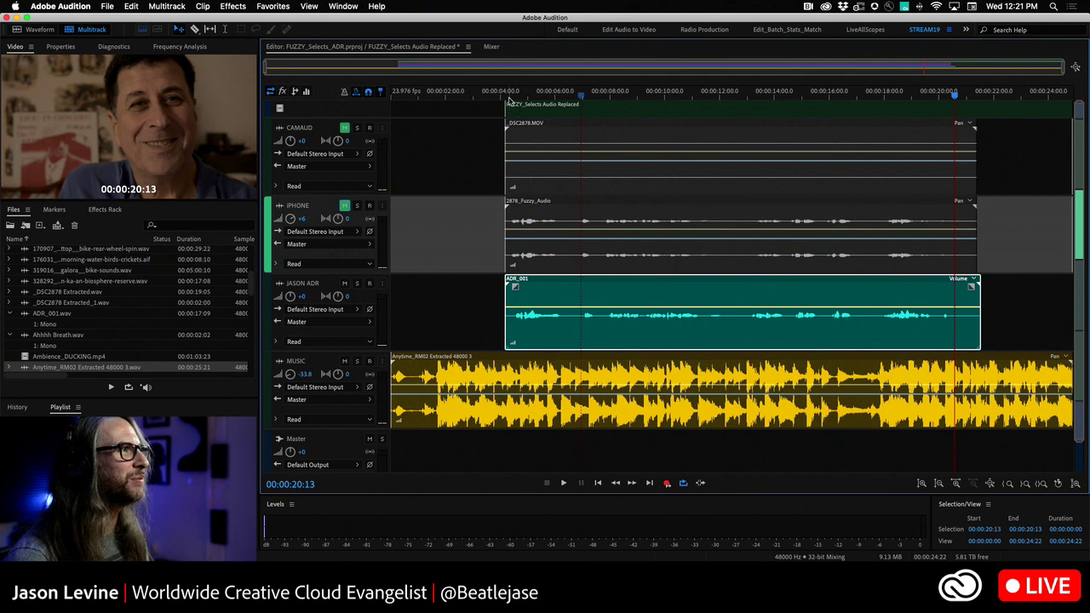
pyautogui.click(508, 101)
pyautogui.press('space')
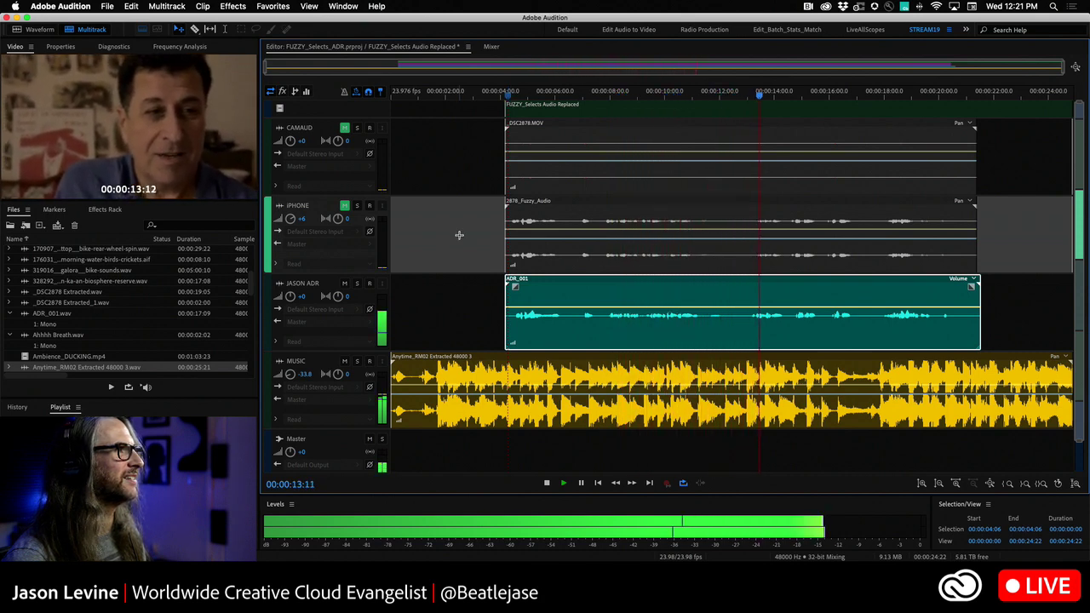
pyautogui.press('space')
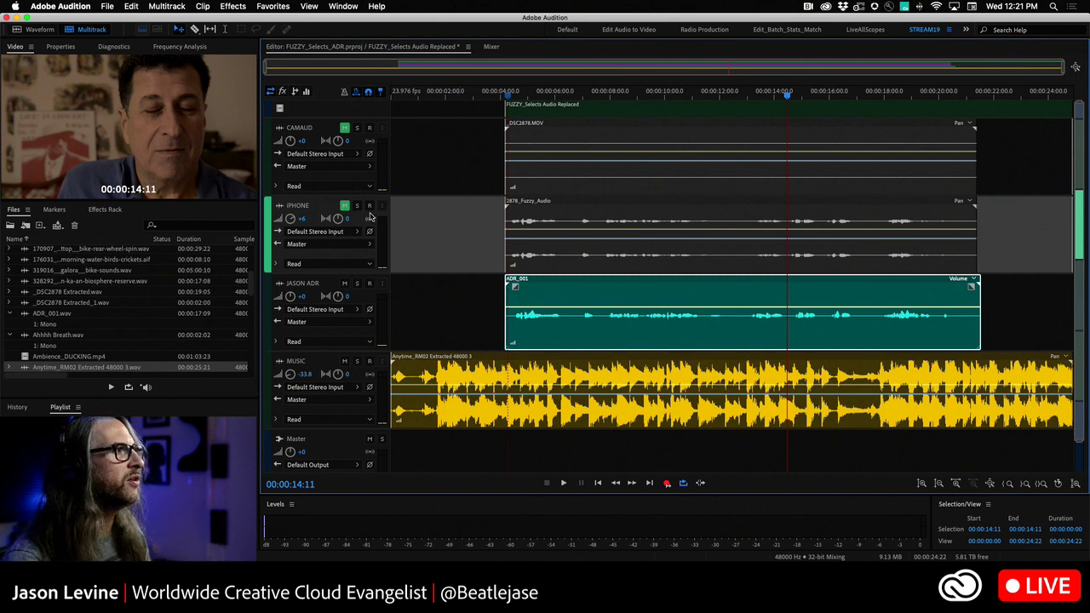
# Step: Unmute the iPHONE track and open Automatic Speech Alignment for the 2878_Fuzzy_Audio and ADR_001 clips
pyautogui.click(344, 207)
pyautogui.moveTo(476, 220); pyautogui.dragTo(613, 333)
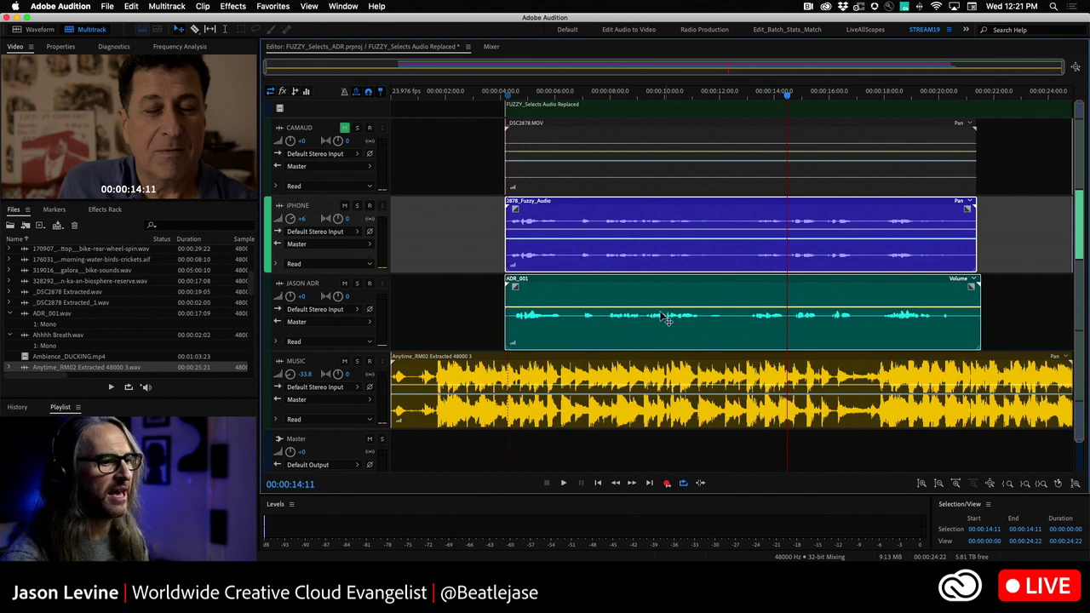
pyautogui.click(234, 6)
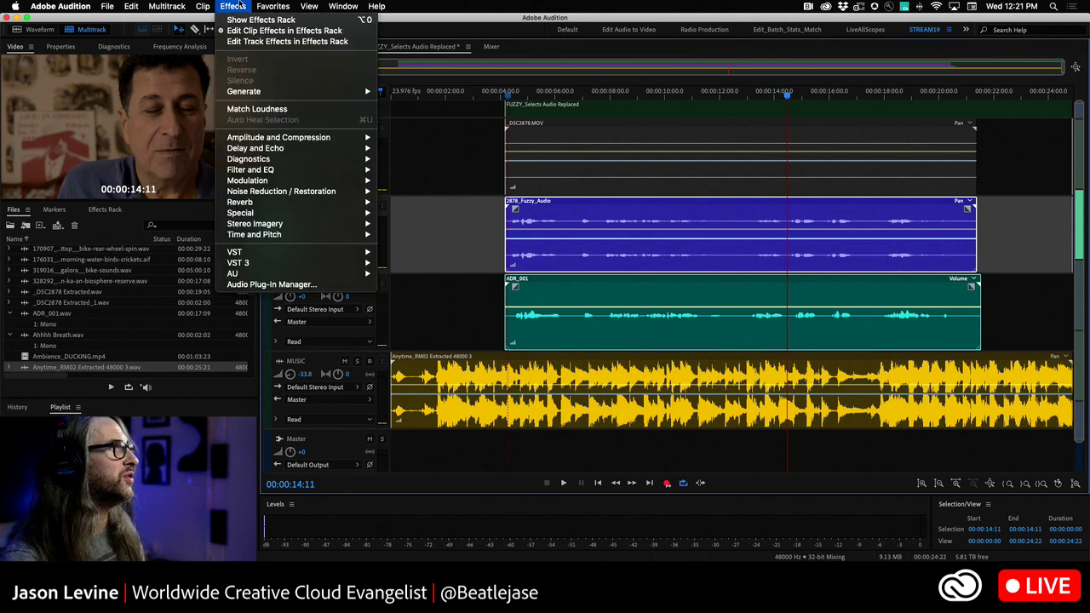
pyautogui.moveTo(213, 5)
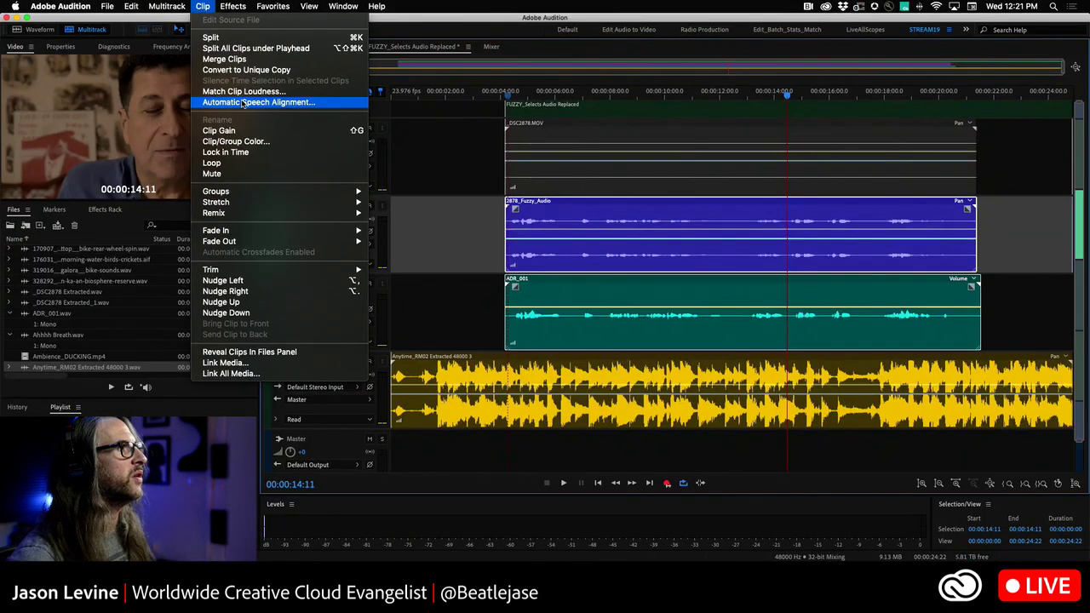
pyautogui.click(243, 103)
pyautogui.moveTo(558, 201); pyautogui.dragTo(649, 96)
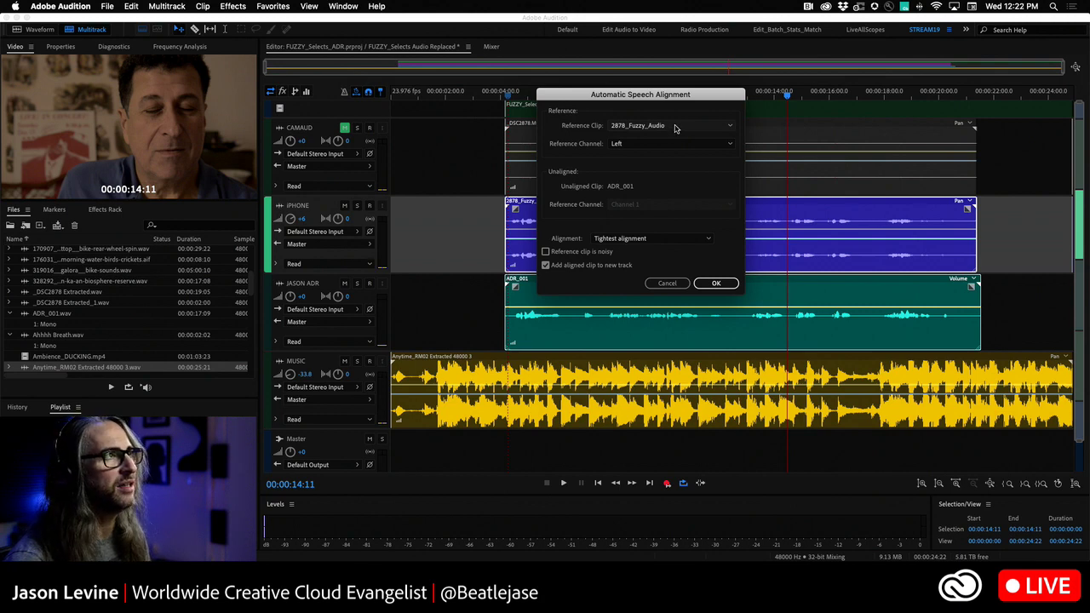
# Step: Align ADR_001 to reference clip 2878_Fuzzy_Audio, using the Left reference channel and Tightest alignment, with the aligned clip added to a new track
pyautogui.click(675, 126)
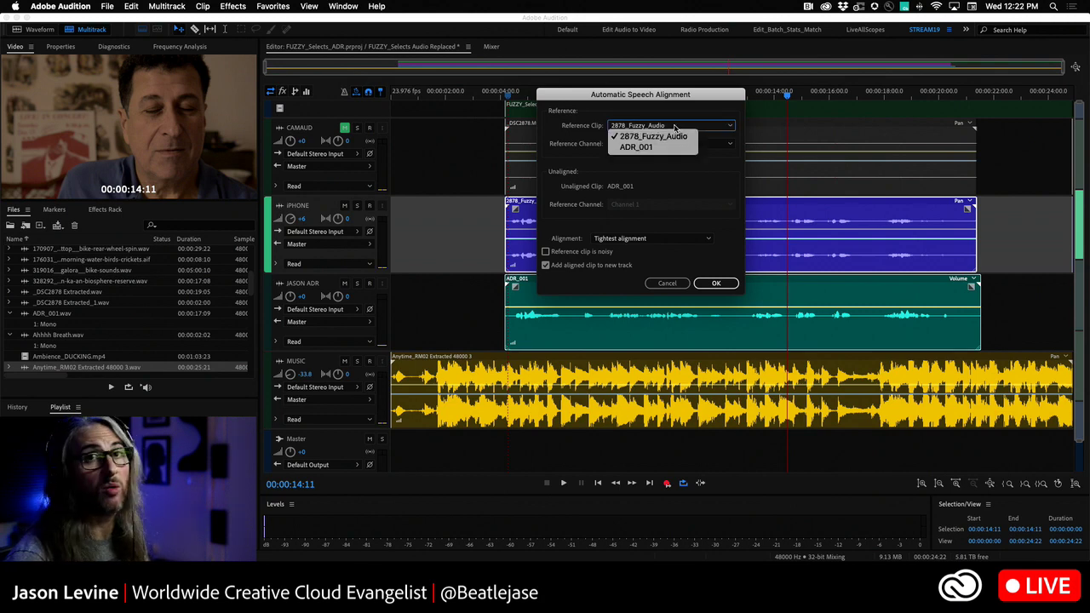
pyautogui.click(652, 136)
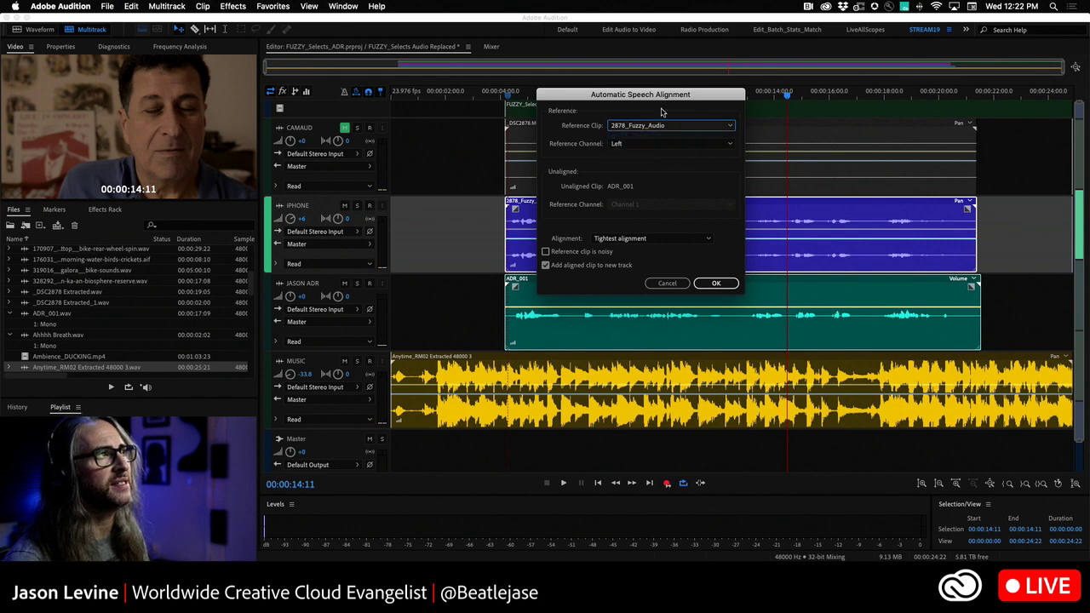
pyautogui.click(664, 144)
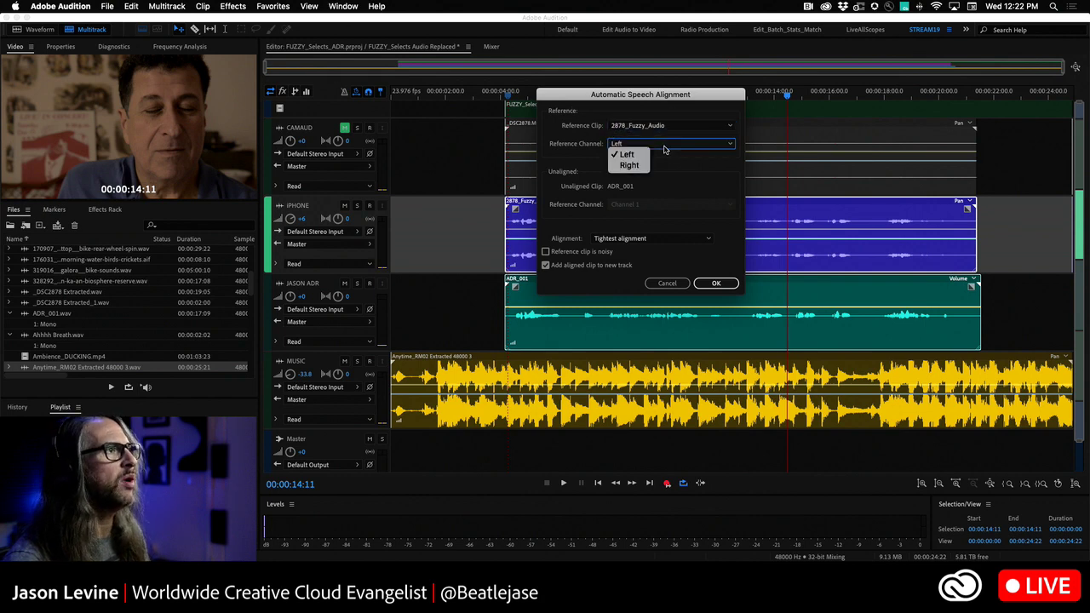
pyautogui.click(580, 137)
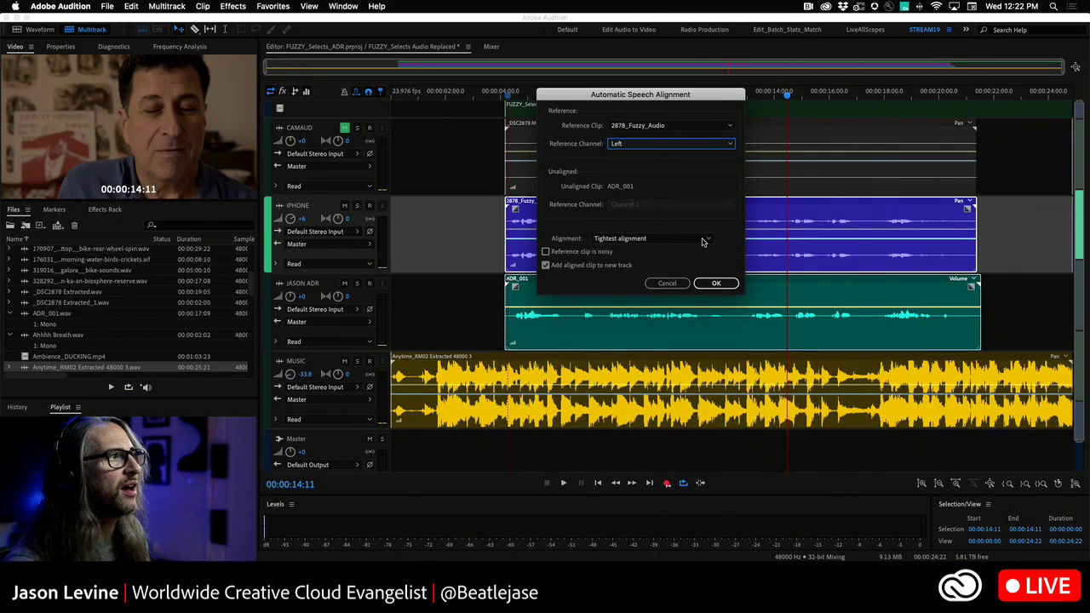
pyautogui.click(703, 241)
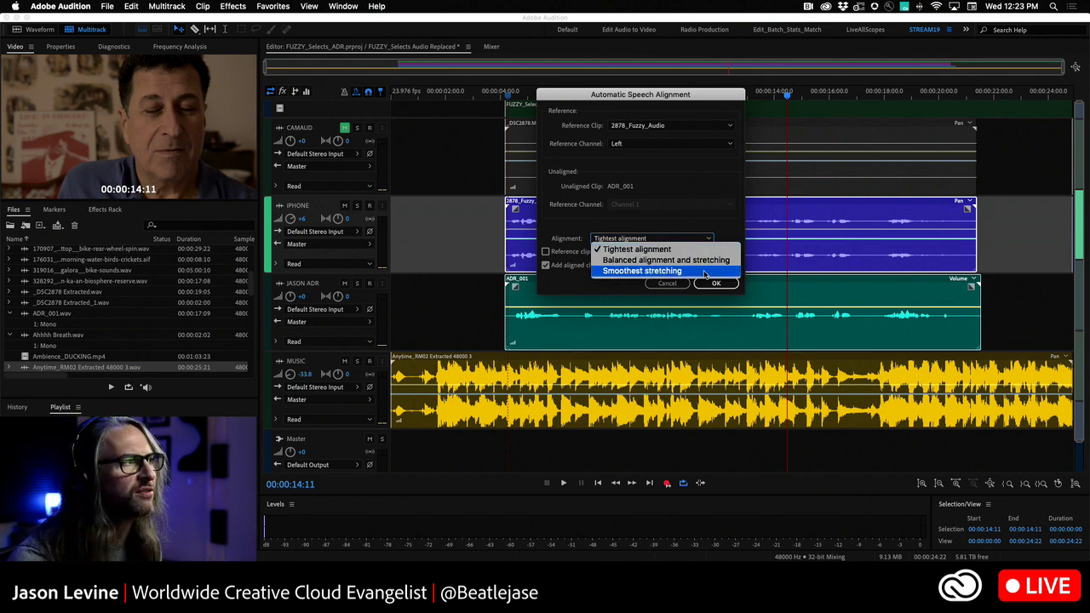
pyautogui.click(690, 252)
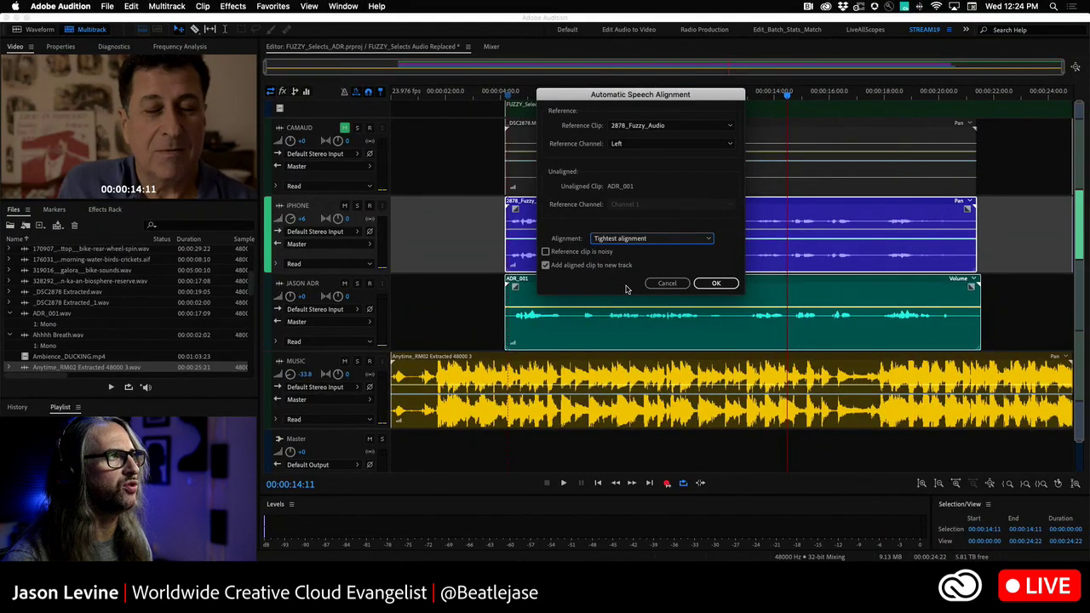
pyautogui.click(718, 283)
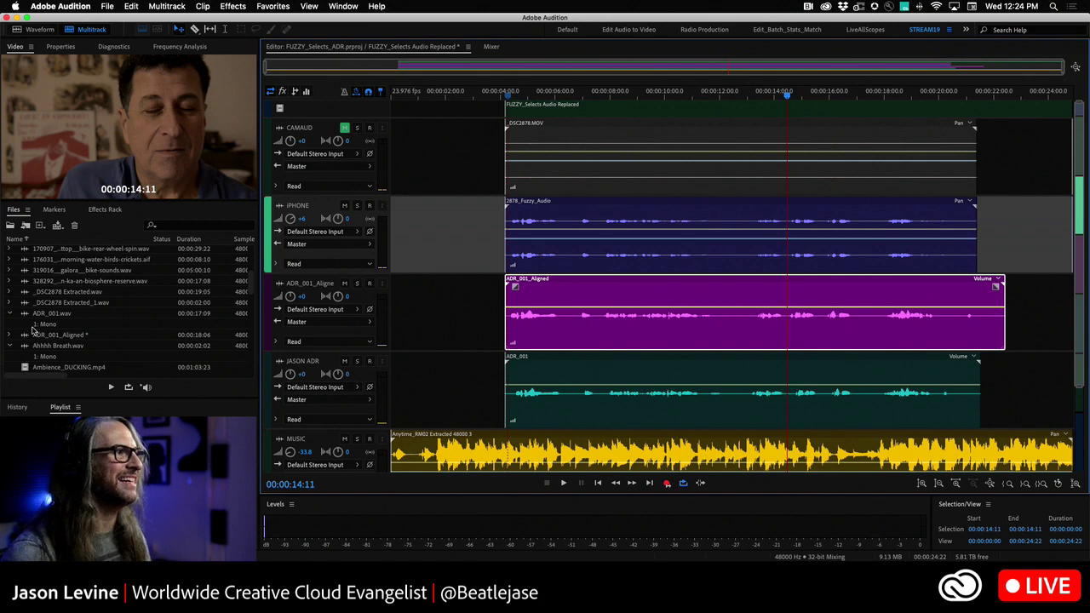
# Step: Mute the original ADR track and play the session from 00:00:04:04 to compare the aligned clip with the iPHONE audio
pyautogui.click(345, 362)
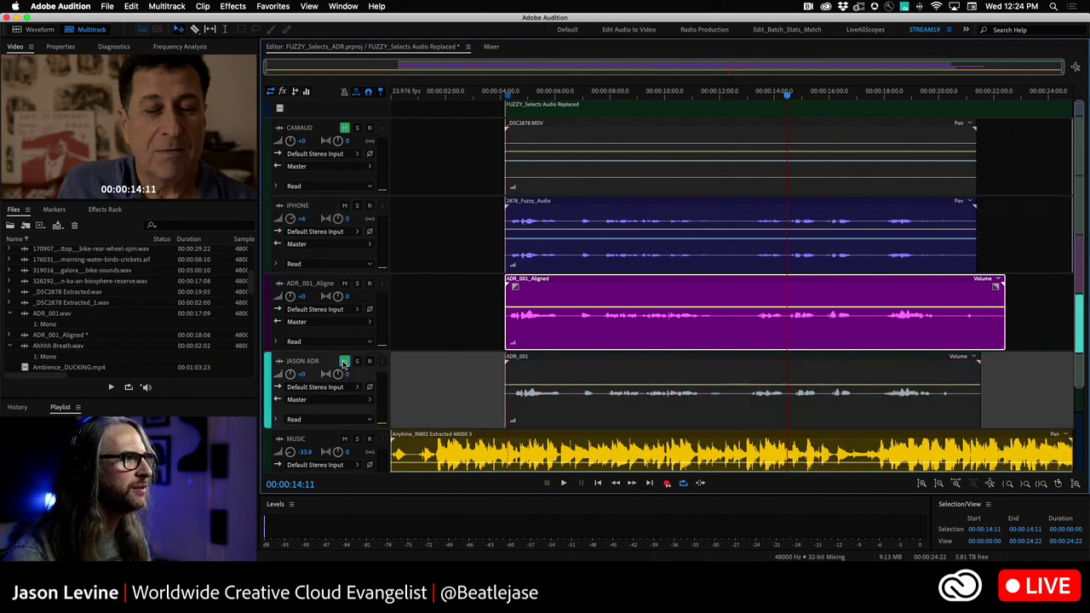
pyautogui.click(506, 92)
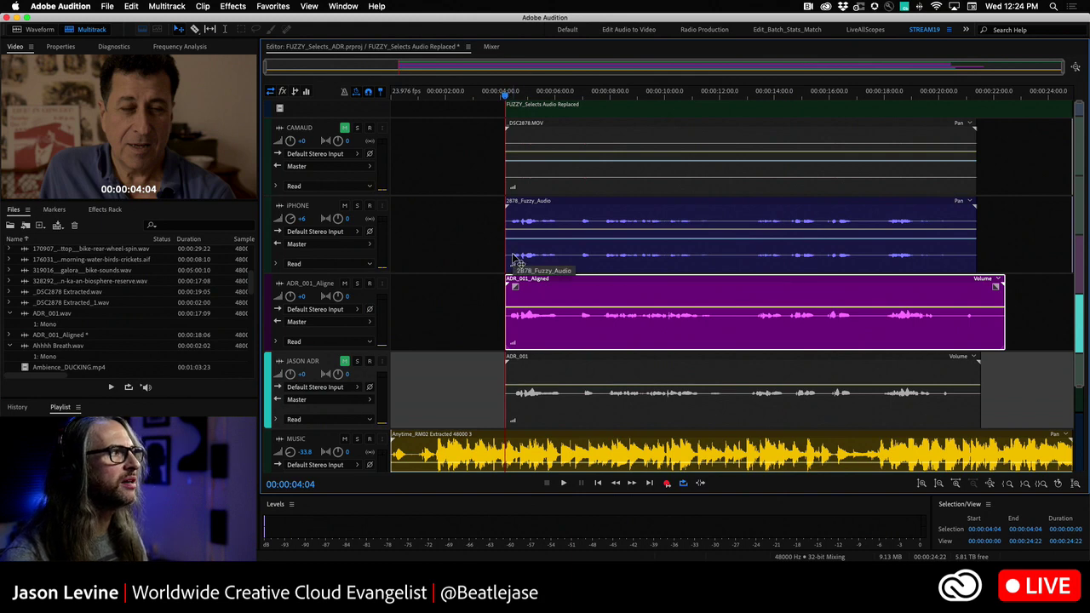
pyautogui.press('space')
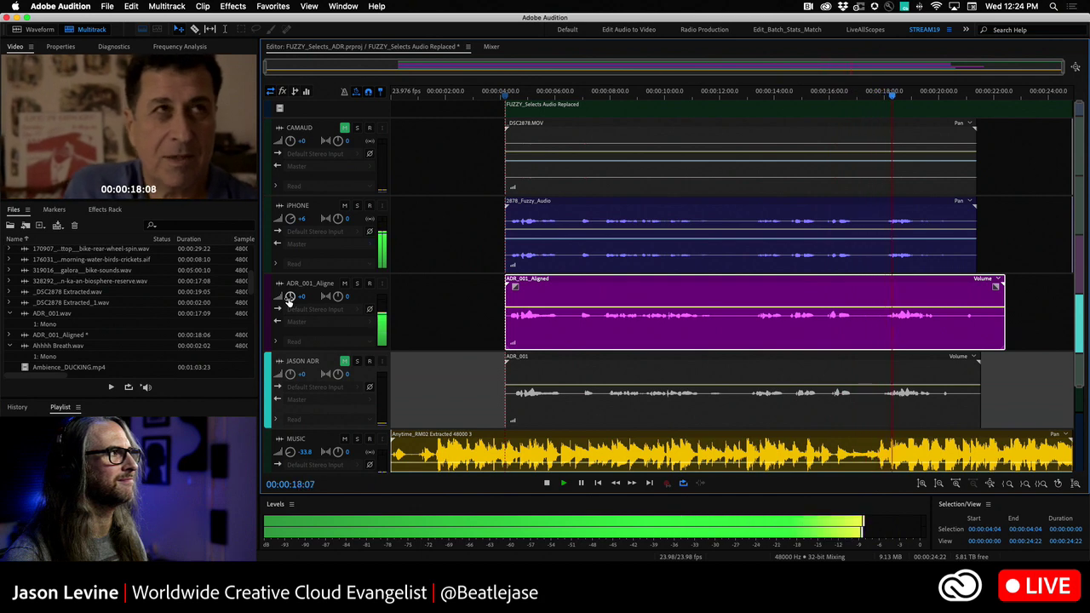
pyautogui.press('space')
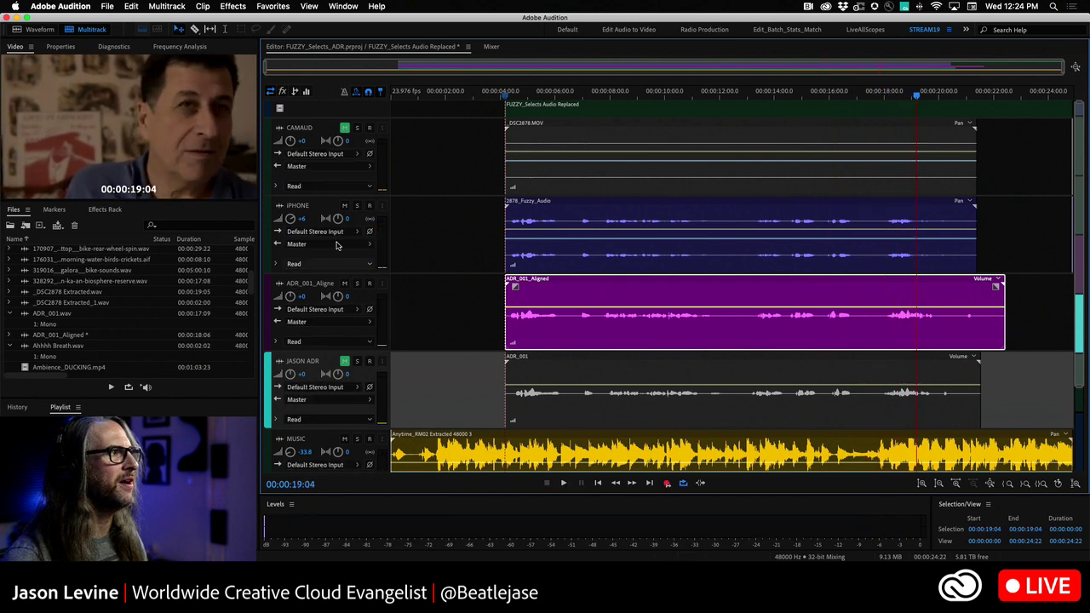
# Step: Mute the iPHONE track and place the playhead at 00:00:04:06, near the start of the aligned clip
pyautogui.click(513, 94)
pyautogui.click(344, 207)
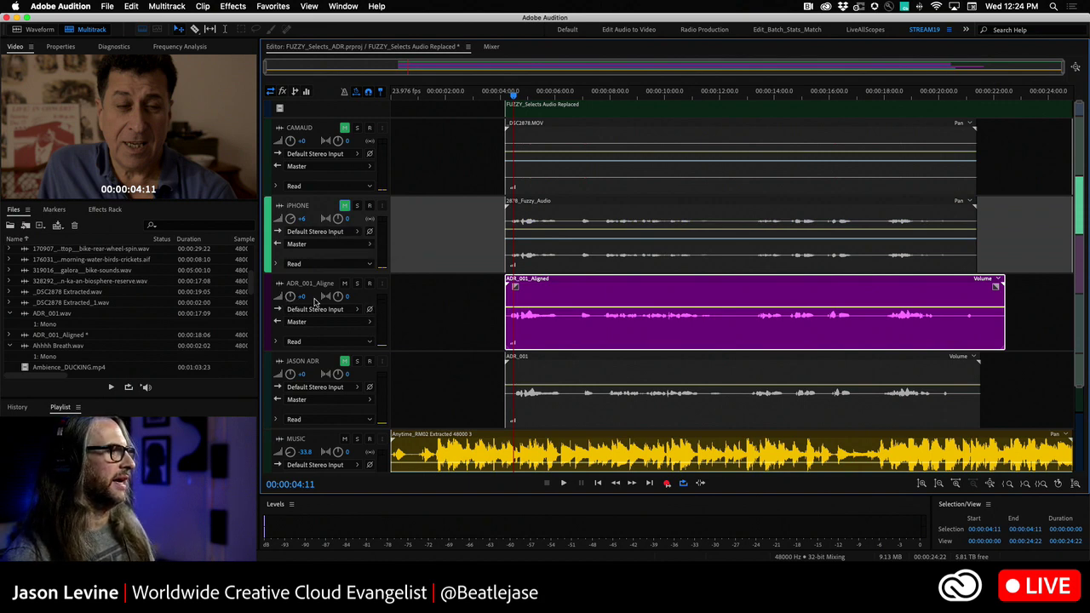
pyautogui.click(511, 94)
pyautogui.click(508, 94)
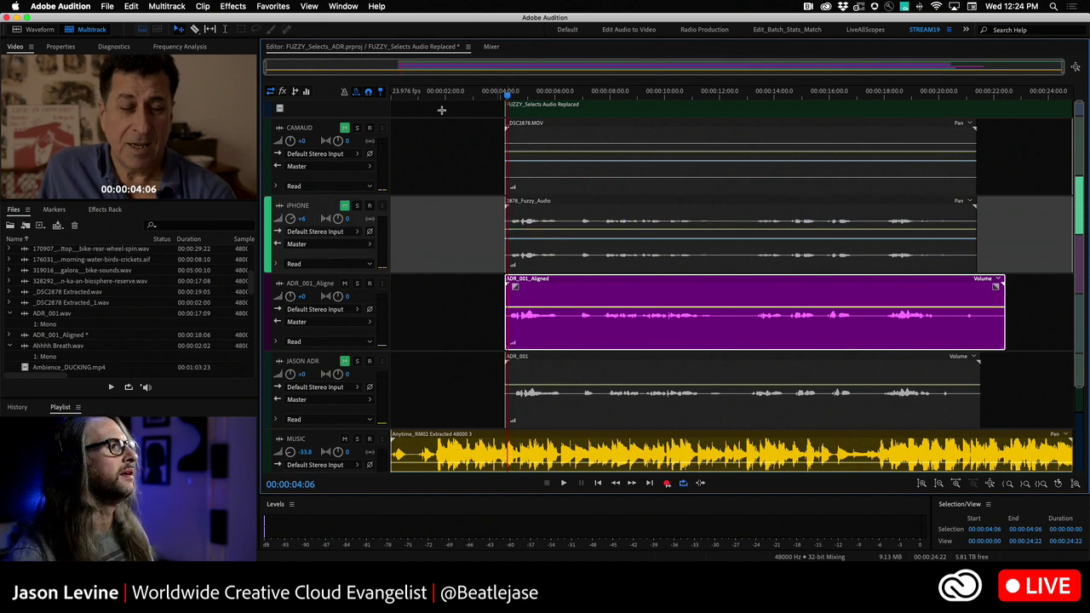
# Step: Add a Studio Reverb with the Room Ambience 2 preset to the first effect slot of the ADR_001_Aligned track
pyautogui.click(282, 91)
pyautogui.click(359, 324)
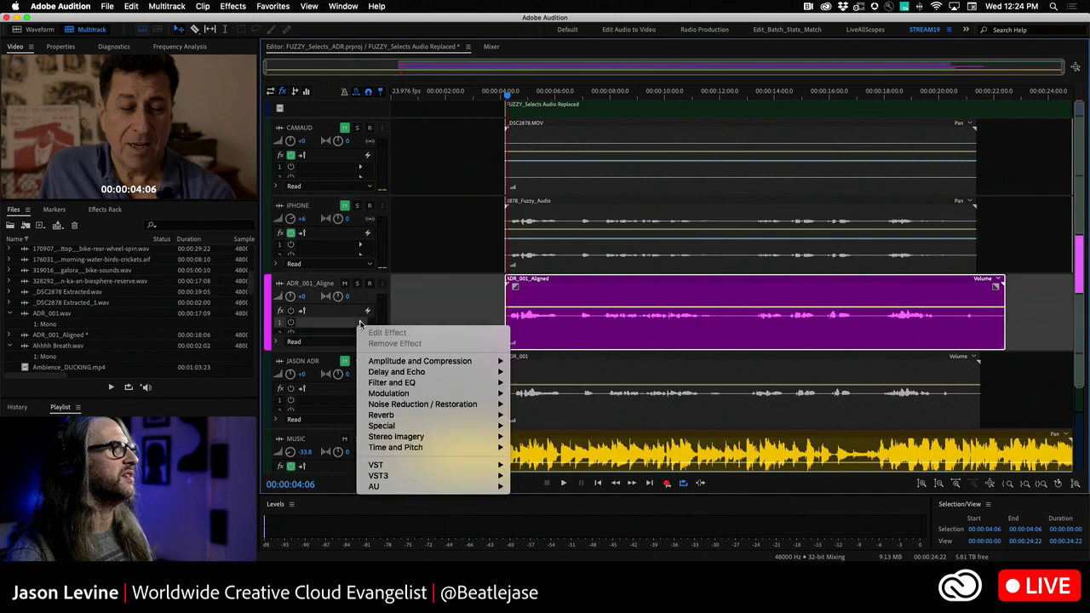
pyautogui.moveTo(418, 418)
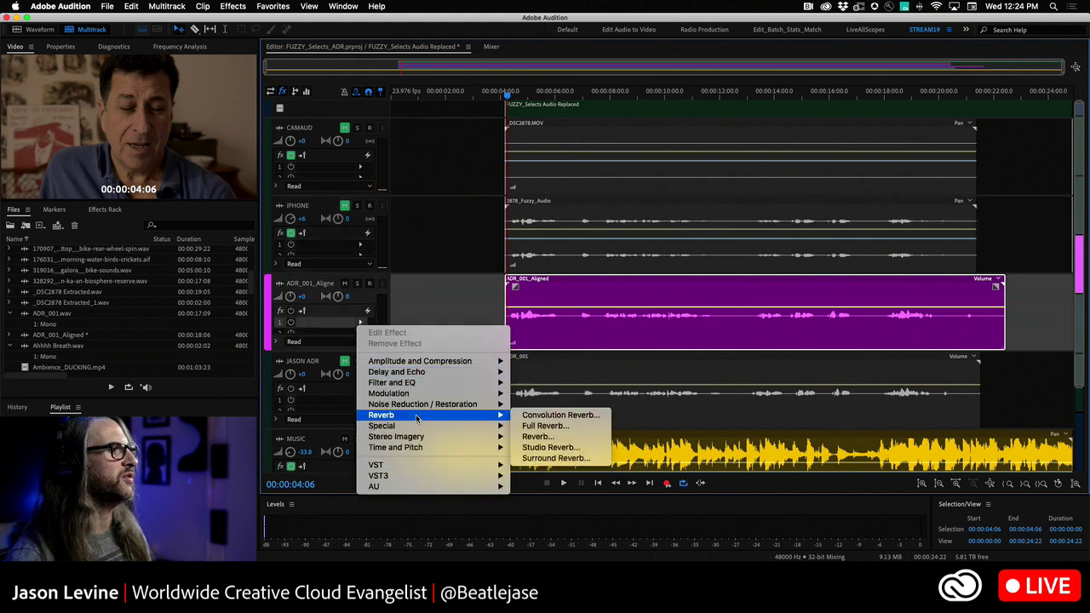
pyautogui.click(584, 447)
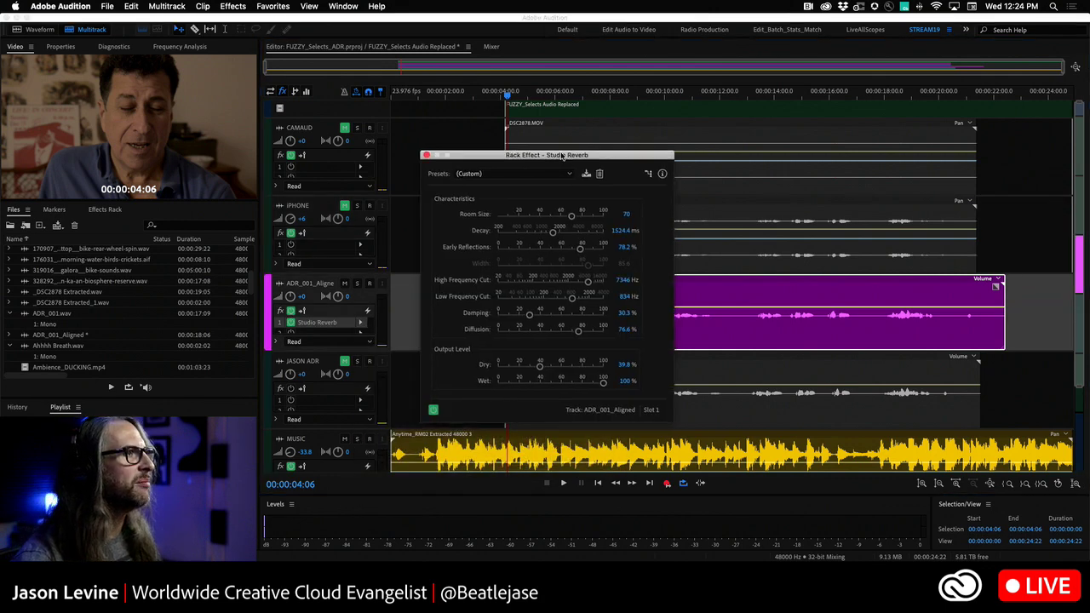
pyautogui.moveTo(554, 156); pyautogui.dragTo(819, 110)
pyautogui.click(759, 132)
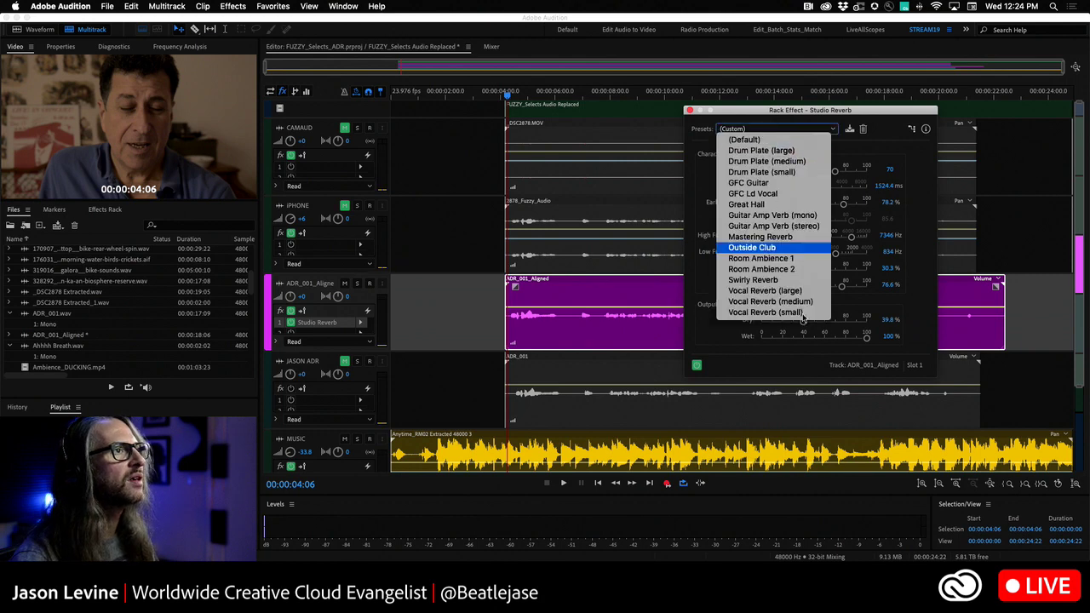
pyautogui.click(797, 269)
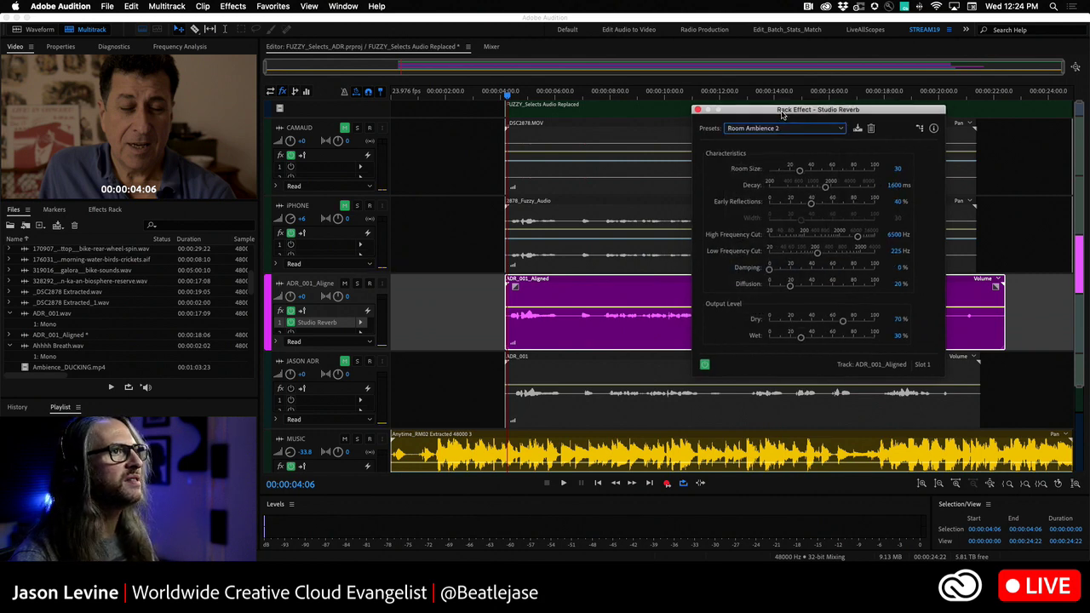
# Step: Set the reverb's decay to 1781.8 ms, early reflections to 50% and diffusion to 50.7%, and play from 00:00:04:05
pyautogui.moveTo(831, 188); pyautogui.dragTo(838, 205)
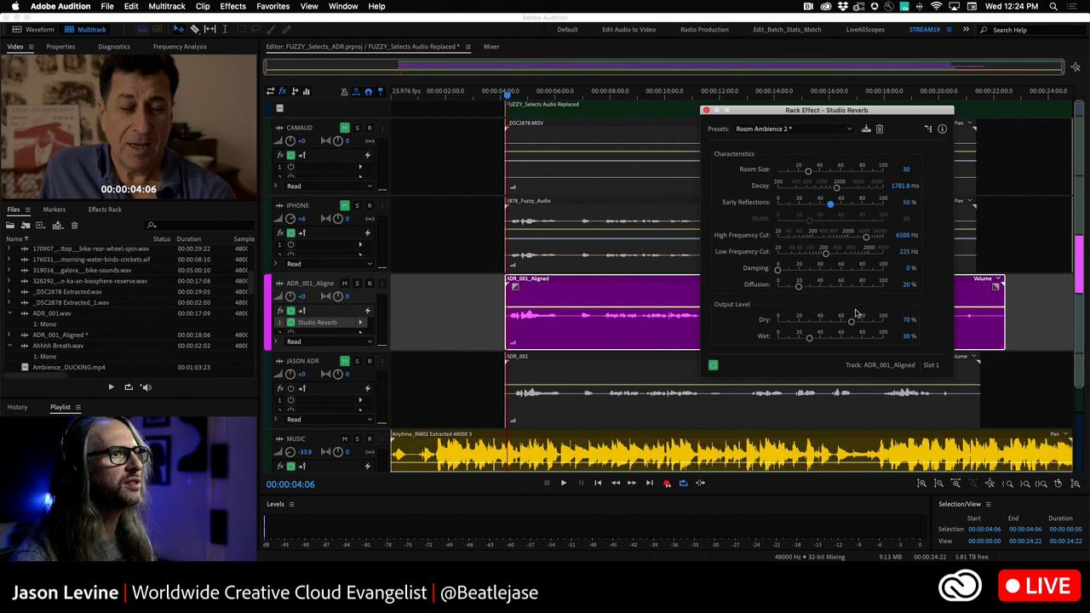
pyautogui.moveTo(800, 288); pyautogui.dragTo(833, 291)
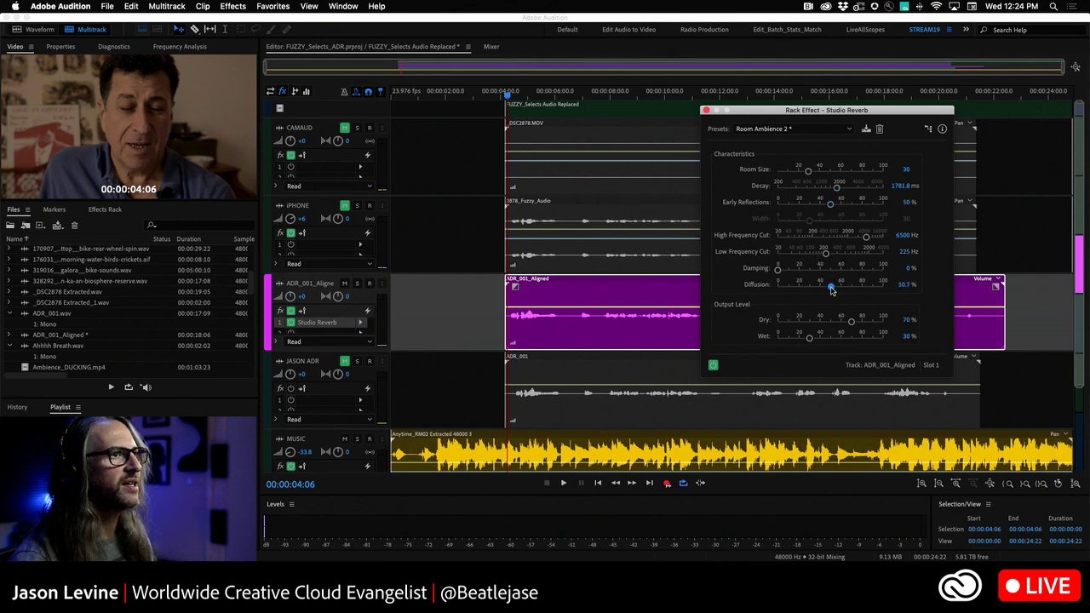
pyautogui.click(509, 95)
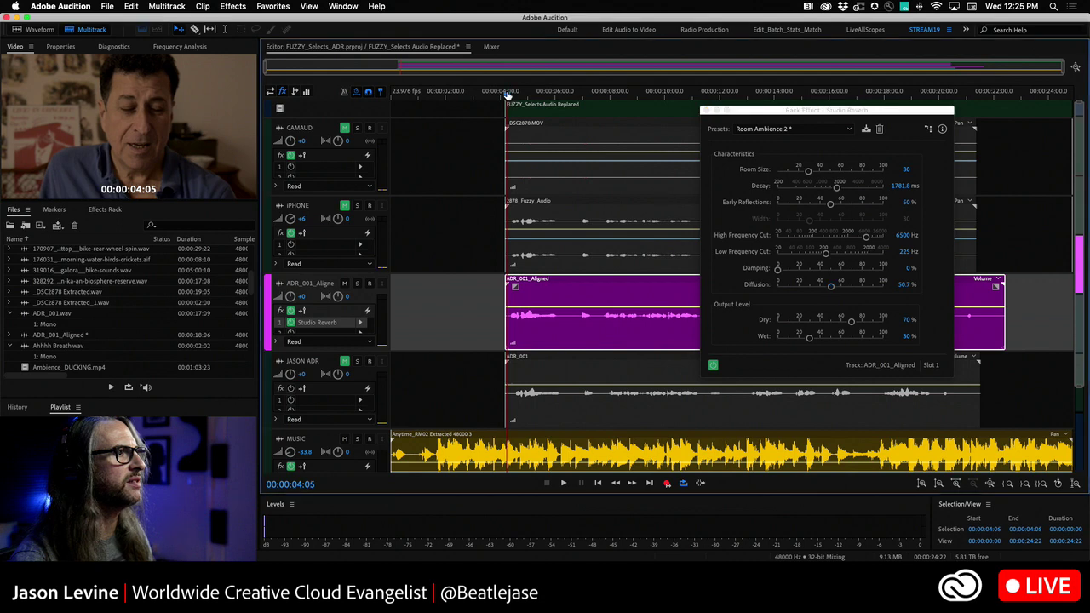
pyautogui.press('space')
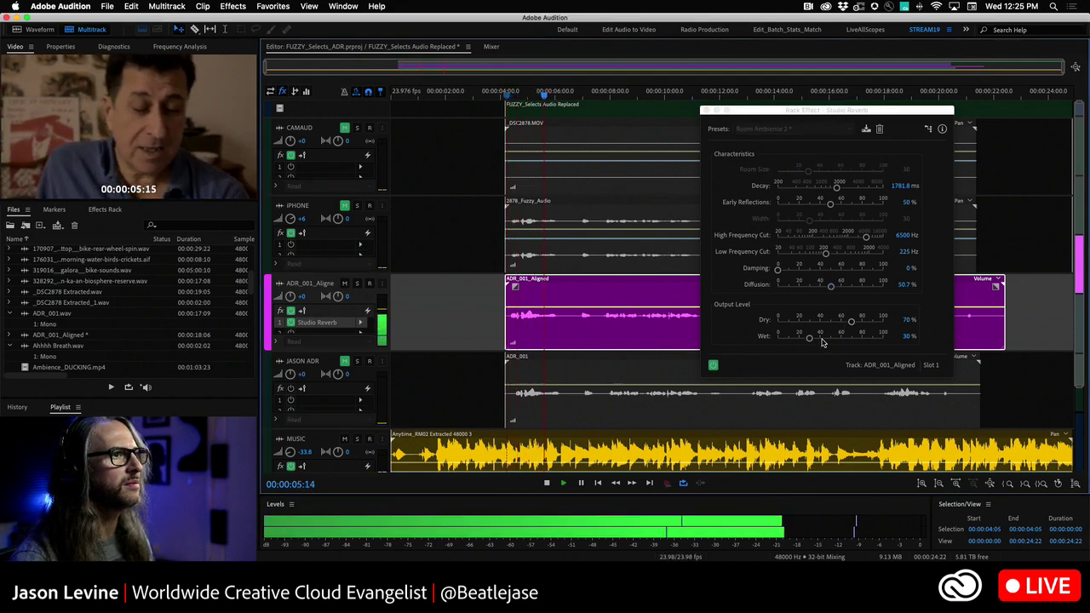
# Step: Fine-tune the reverb during playback to a 1395.2 ms decay, 76.7% dry and 29.3% wet, and close its settings
pyautogui.moveTo(809, 339); pyautogui.dragTo(796, 344)
pyautogui.moveTo(837, 185); pyautogui.dragTo(829, 184)
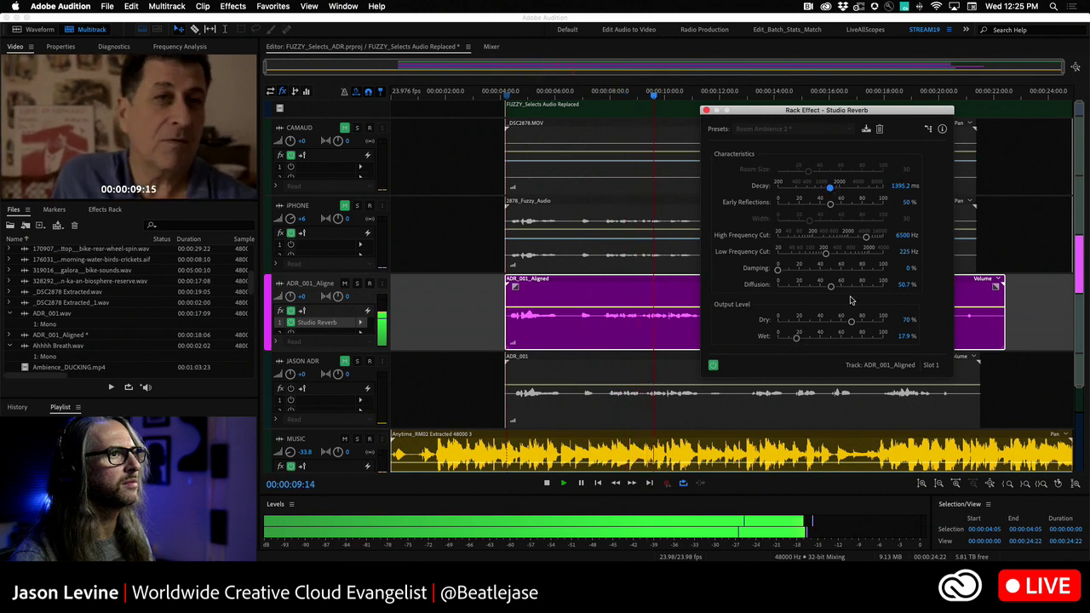
pyautogui.moveTo(853, 325); pyautogui.dragTo(860, 323)
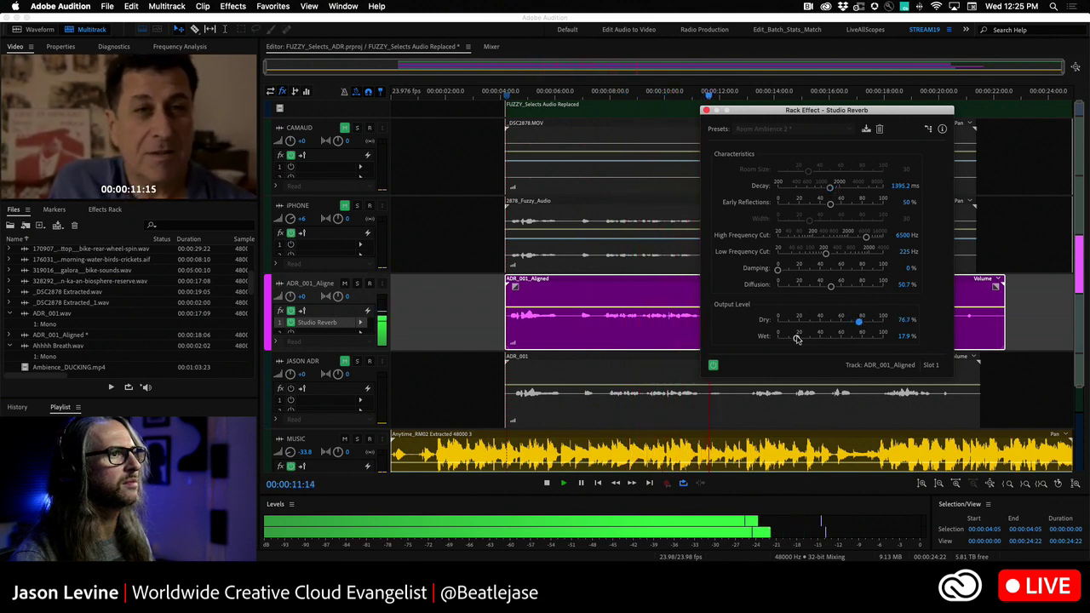
pyautogui.moveTo(797, 339); pyautogui.dragTo(811, 340)
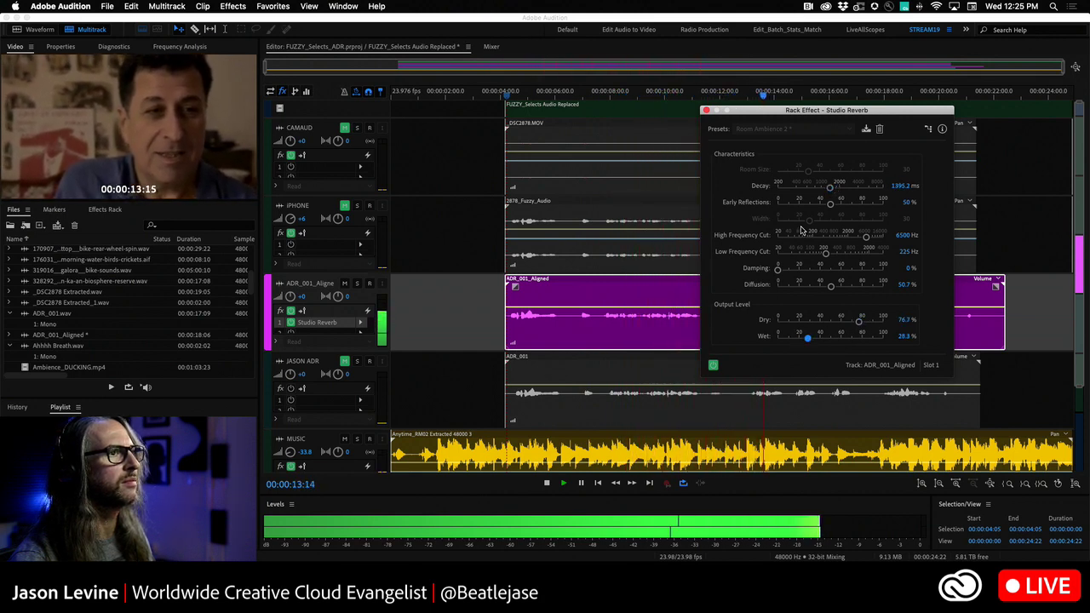
pyautogui.click(706, 110)
# Step: Stop playback and replay the session from 00:00:04:06 to hear the aligned ADR with its reverb
pyautogui.press('space')
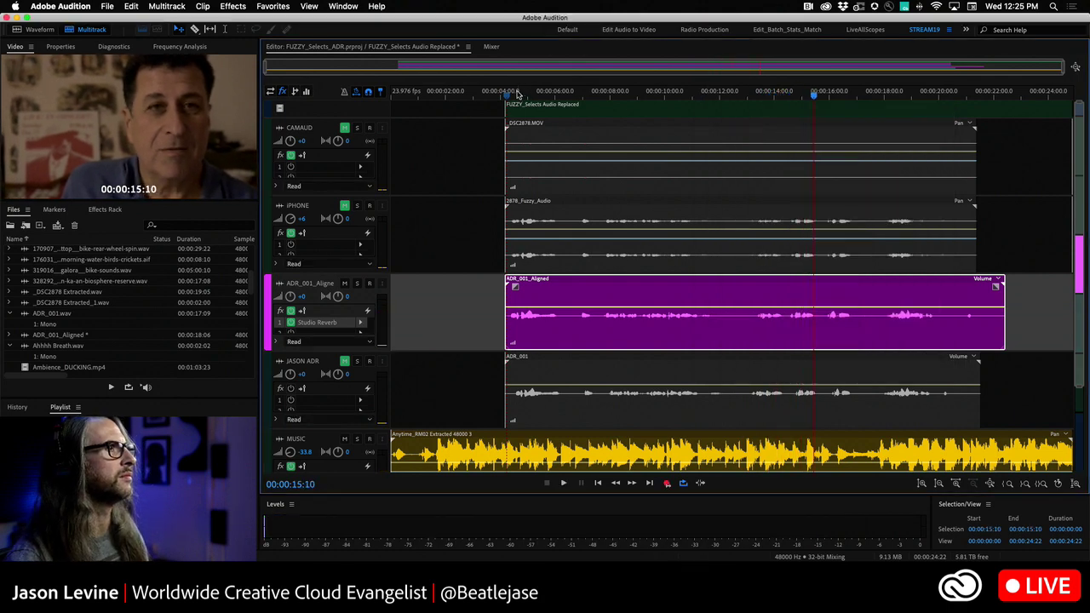
pyautogui.click(509, 96)
pyautogui.press('space')
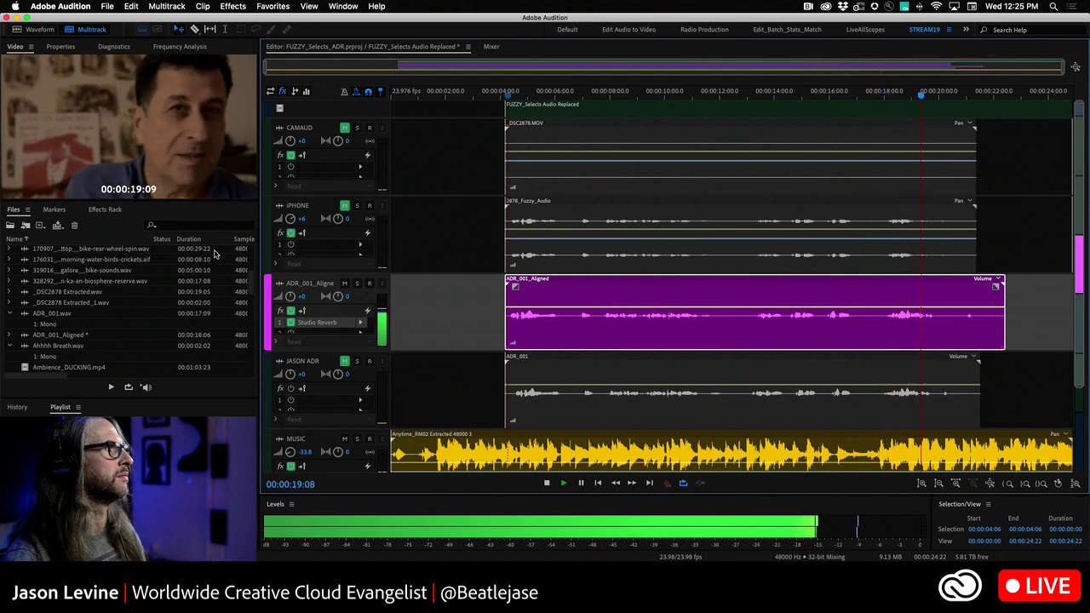
# Step: Stop playback and move the JASON ADR track directly below the iPHONE track
pyautogui.press('space')
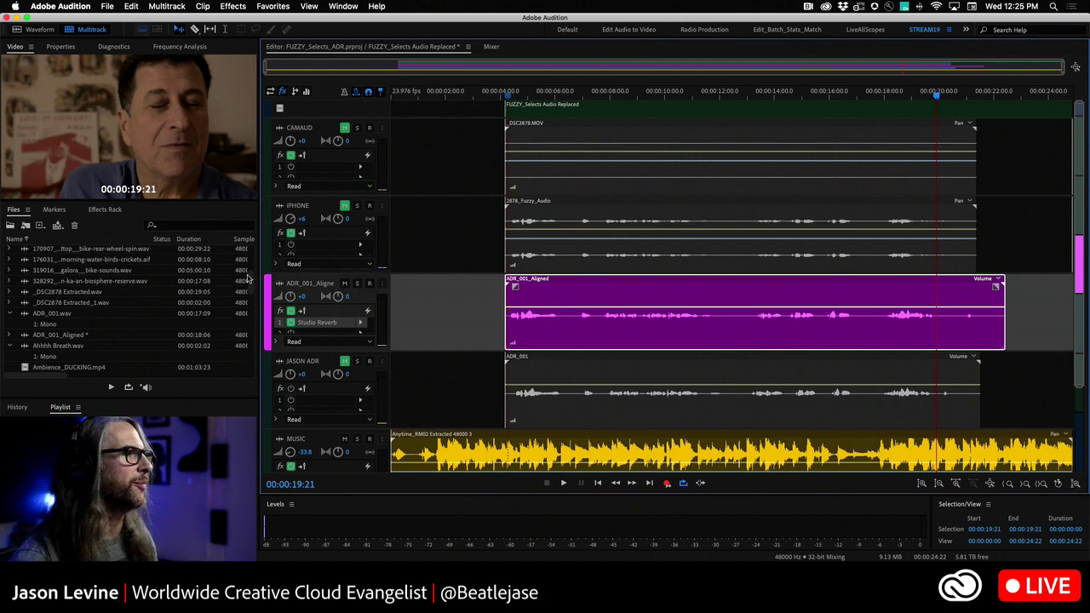
pyautogui.click(277, 366)
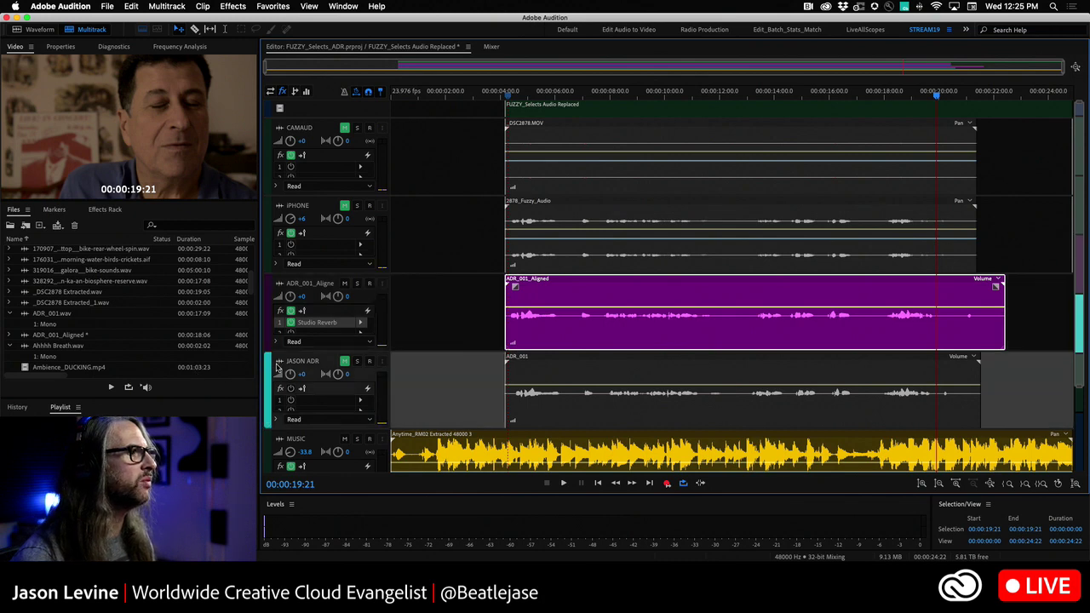
pyautogui.moveTo(277, 366); pyautogui.dragTo(272, 298)
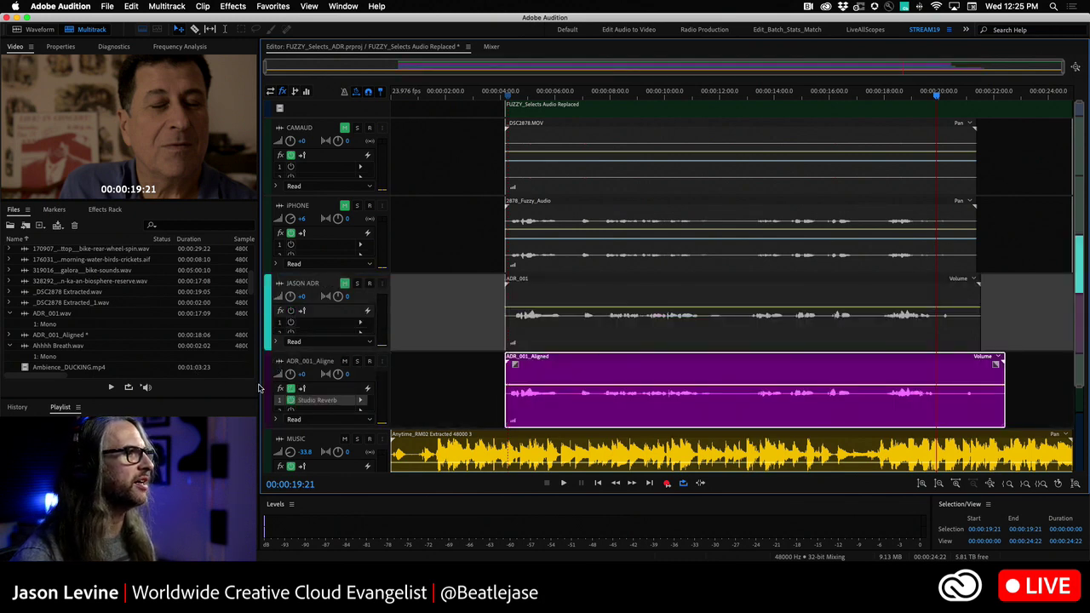
# Step: Mute the ADR_001_Aligned track and unmute the JASON ADR and iPHONE tracks
pyautogui.click(344, 361)
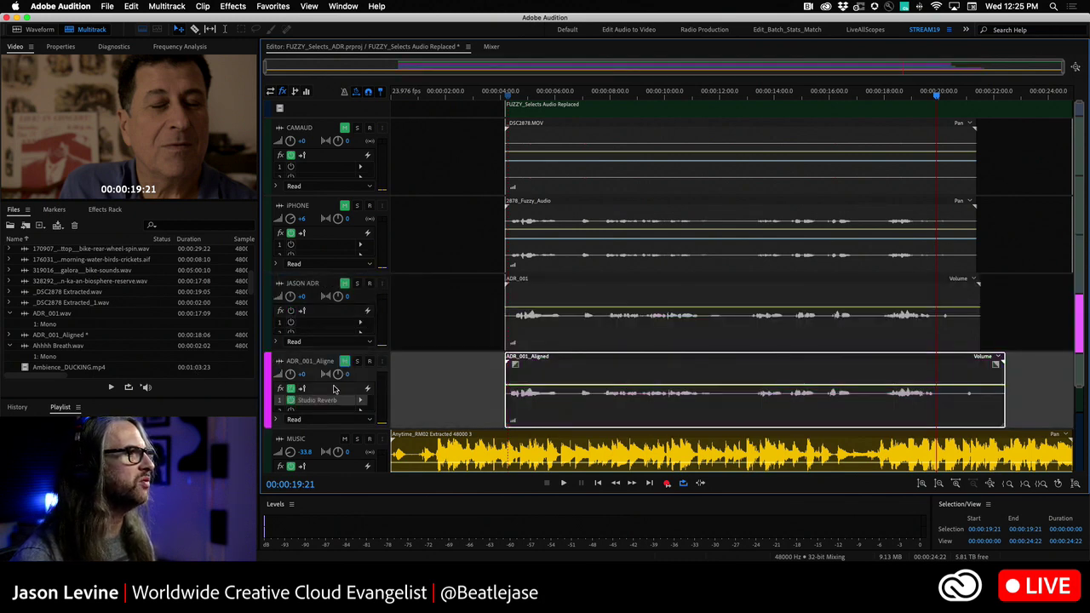
pyautogui.click(345, 285)
pyautogui.click(344, 208)
# Step: Align the ADR_001 clip to 2878_Fuzzy_Audio on a new track with Automatic Speech Alignment set to Balanced alignment and stretching
pyautogui.moveTo(456, 220); pyautogui.dragTo(633, 340)
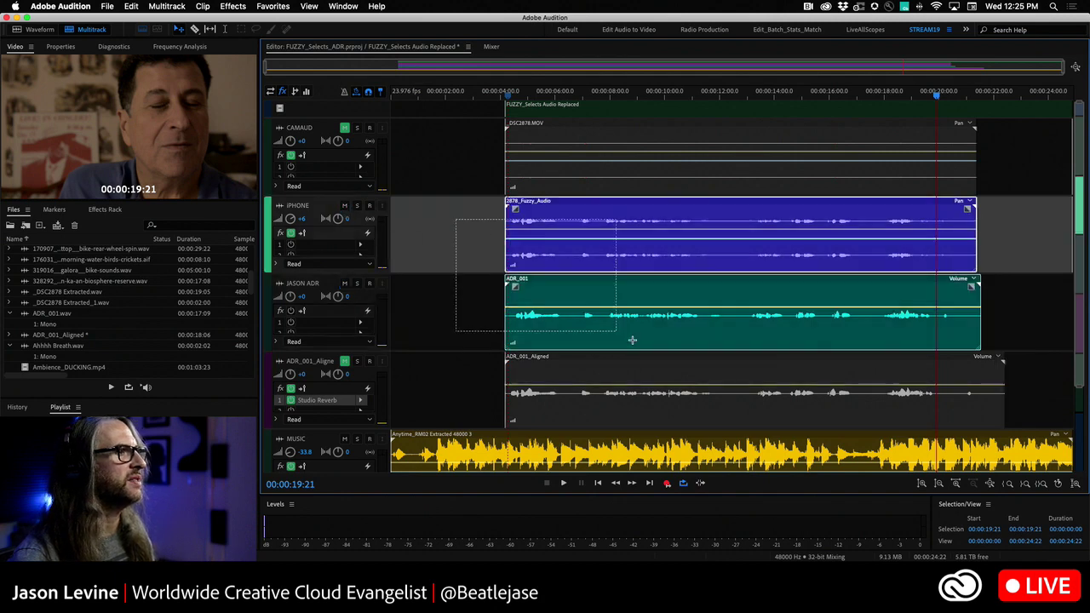
pyautogui.click(201, 6)
pyautogui.click(269, 103)
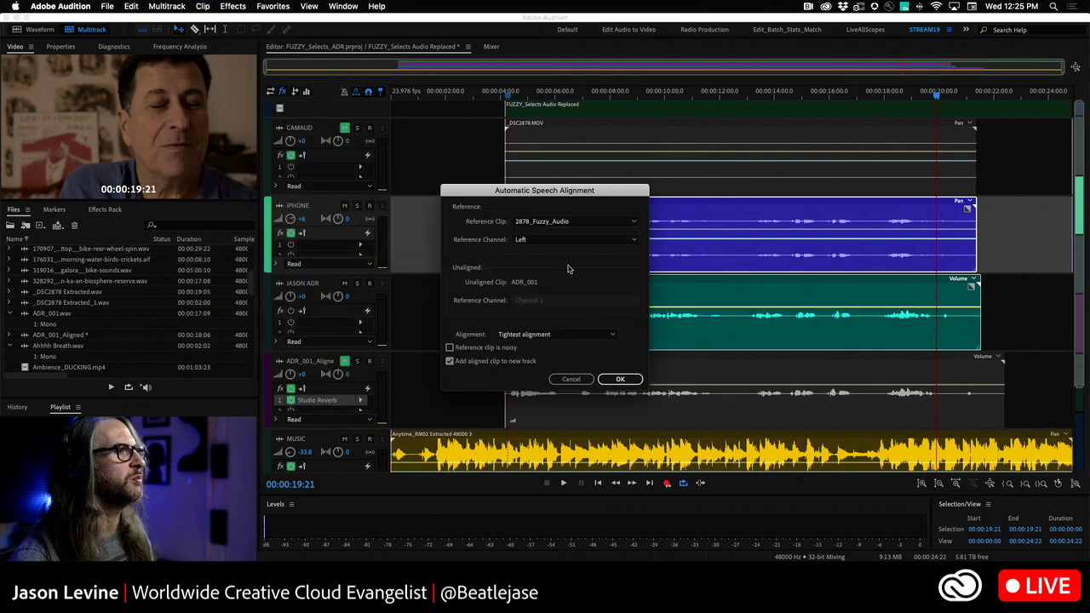
pyautogui.click(568, 334)
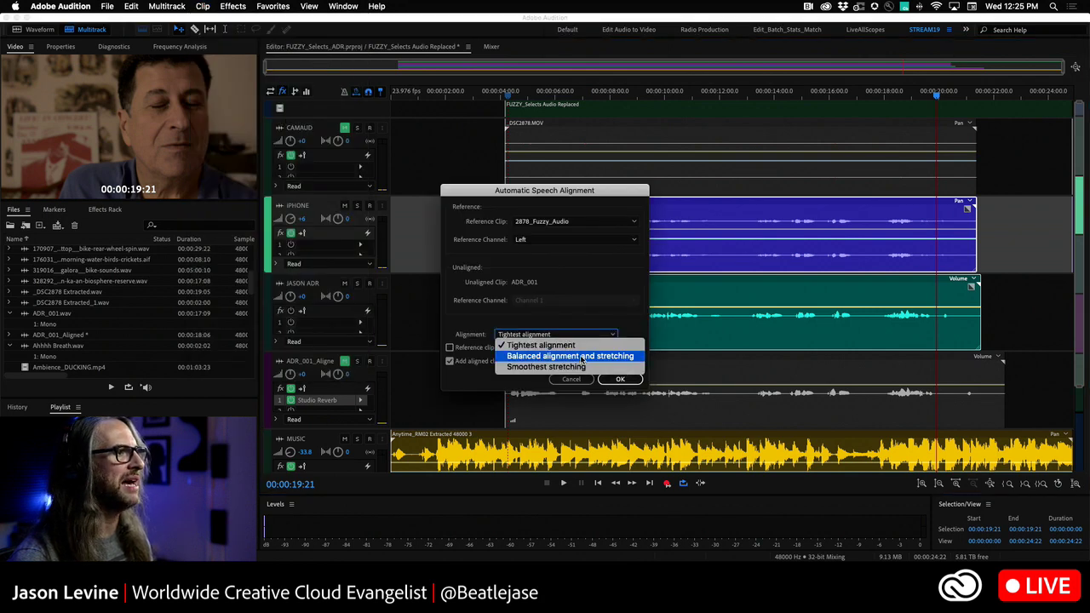
pyautogui.click(581, 357)
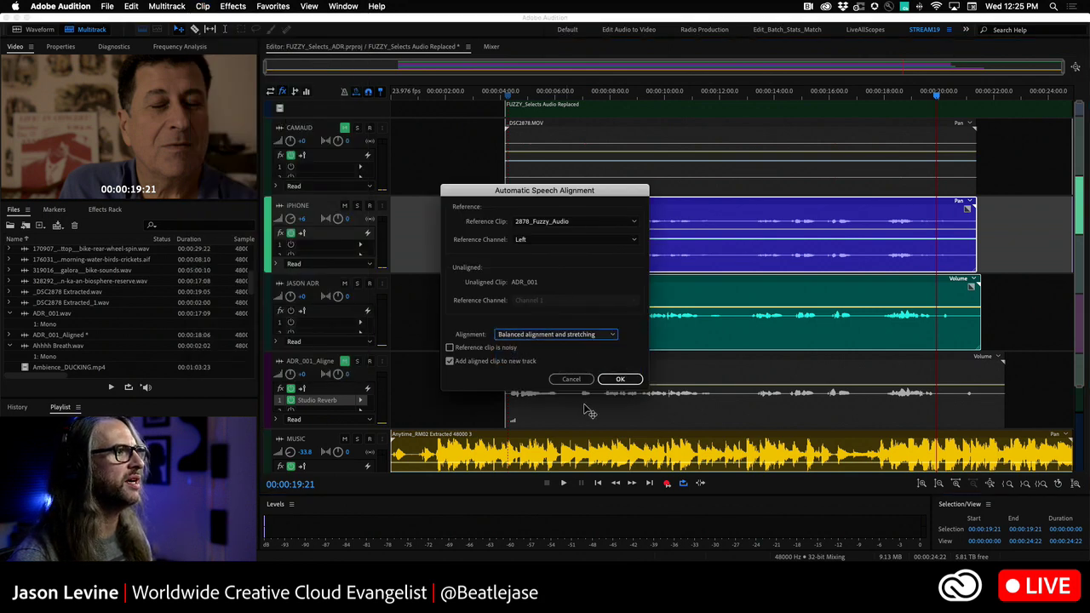
pyautogui.click(617, 380)
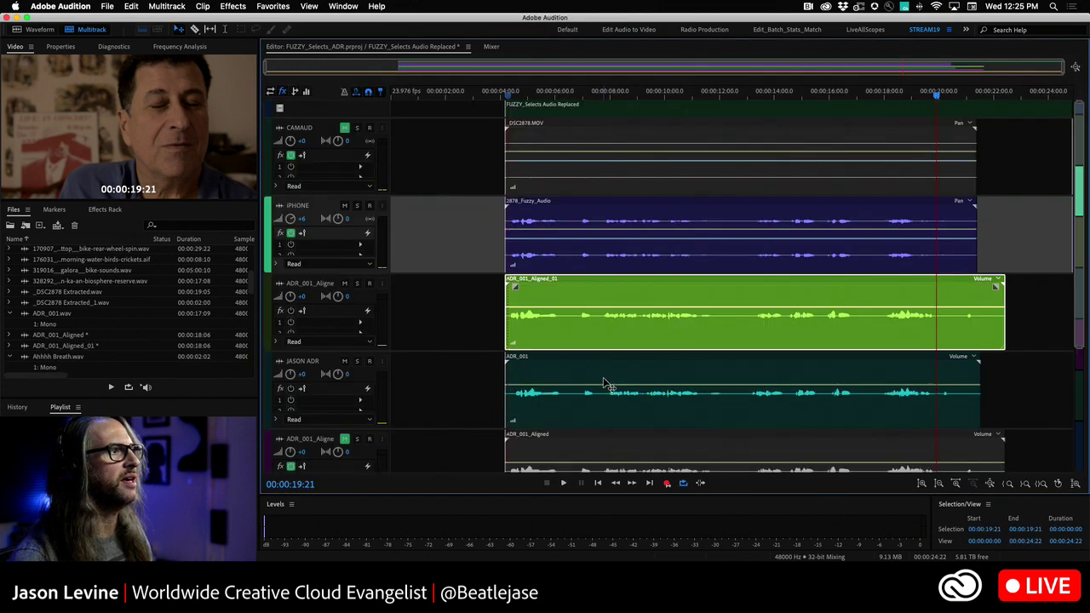
# Step: Add a Studio Reverb with the Room Ambience 2 preset and a 1806.2 ms decay to the ADR_001_Aligned_01 track's first effect slot
pyautogui.click(360, 322)
pyautogui.moveTo(440, 428)
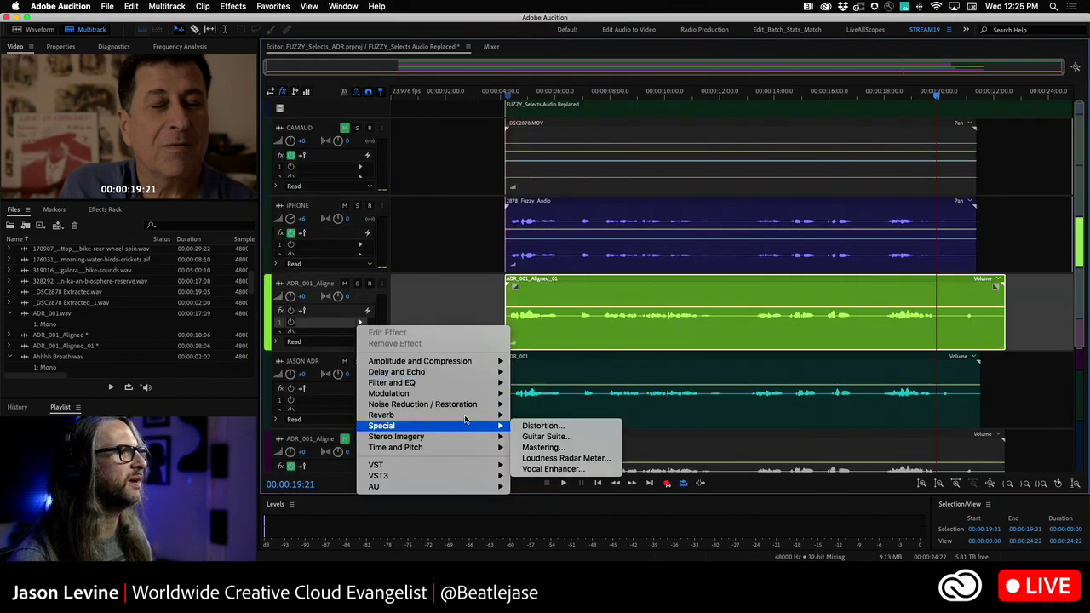
pyautogui.moveTo(467, 415)
pyautogui.click(551, 447)
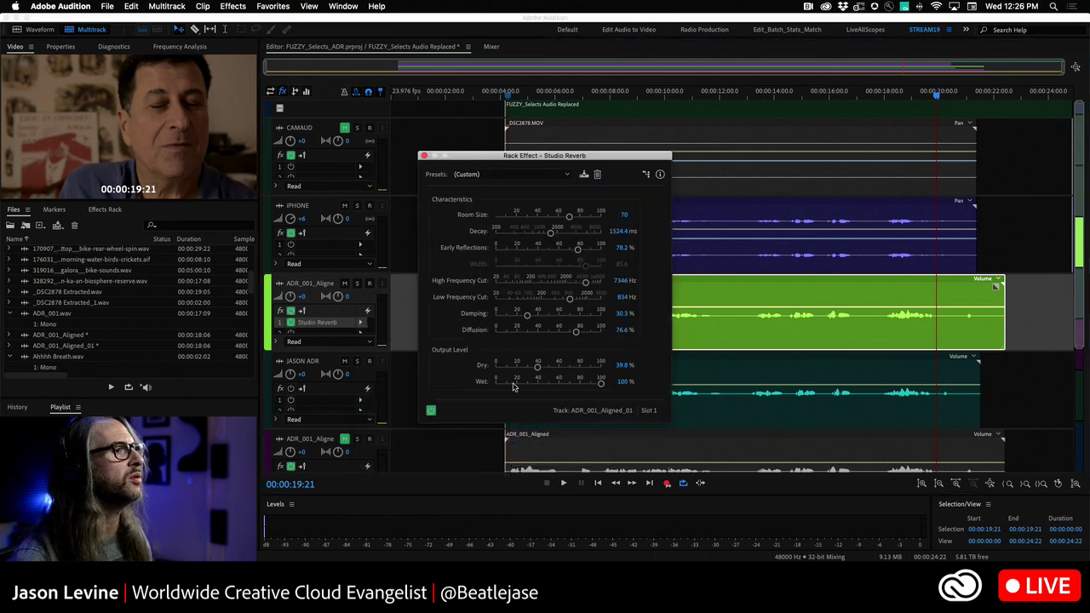
pyautogui.click(562, 174)
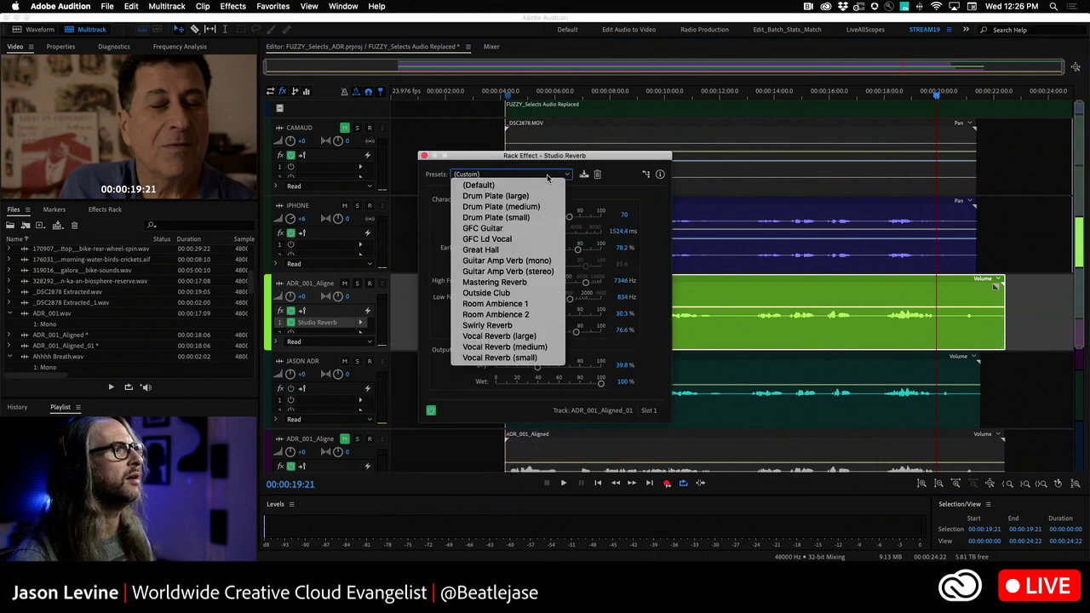
pyautogui.click(528, 315)
pyautogui.moveTo(552, 234); pyautogui.dragTo(555, 233)
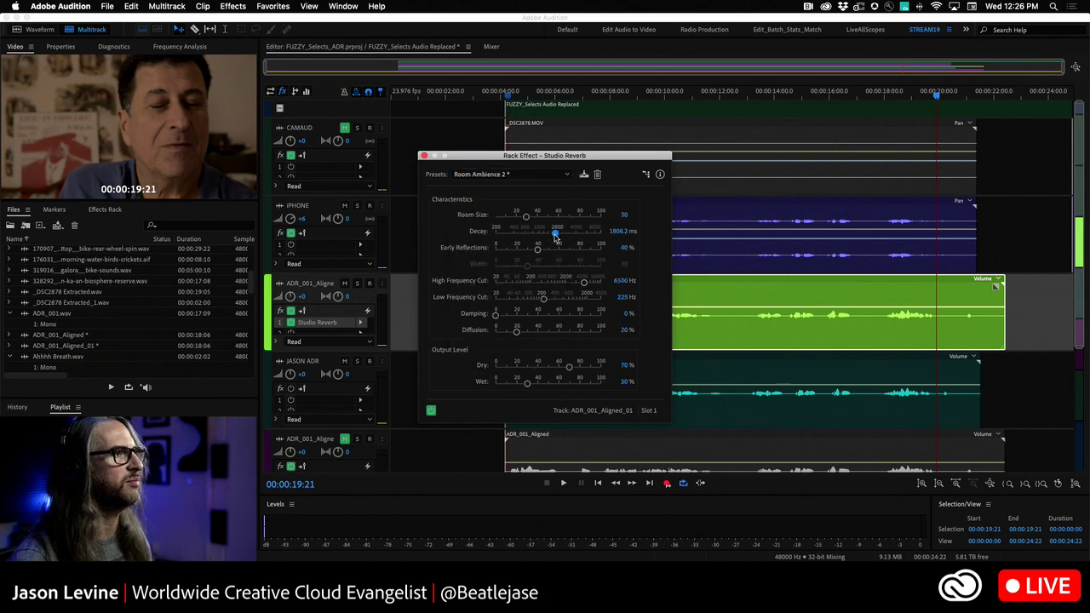
pyautogui.click(425, 157)
# Step: Mute the iPHONE and JASON ADR tracks and briefly play from 00:00:04:04
pyautogui.click(506, 94)
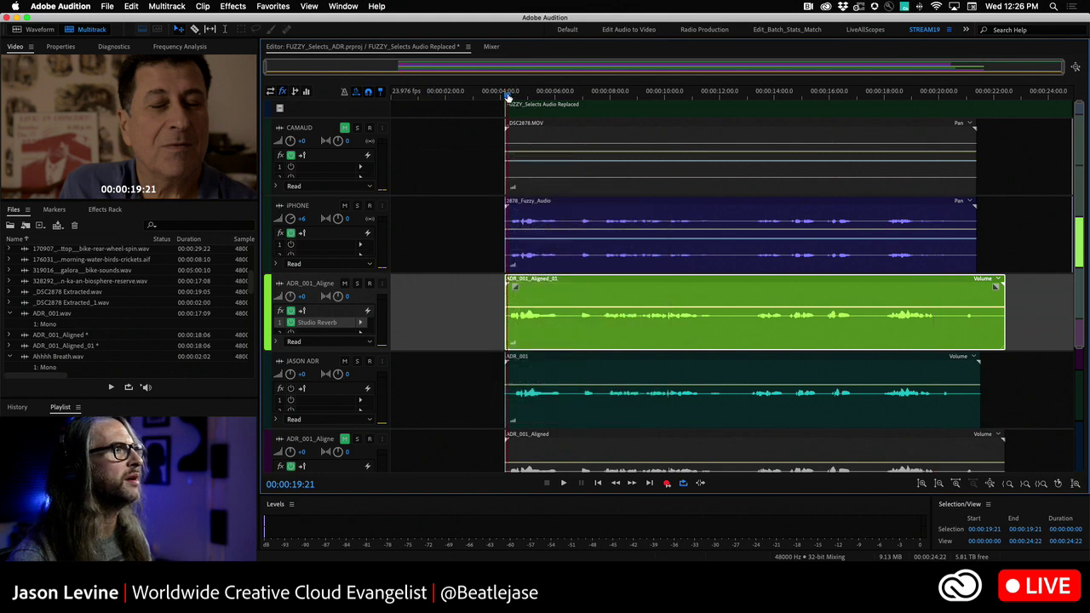
pyautogui.click(340, 210)
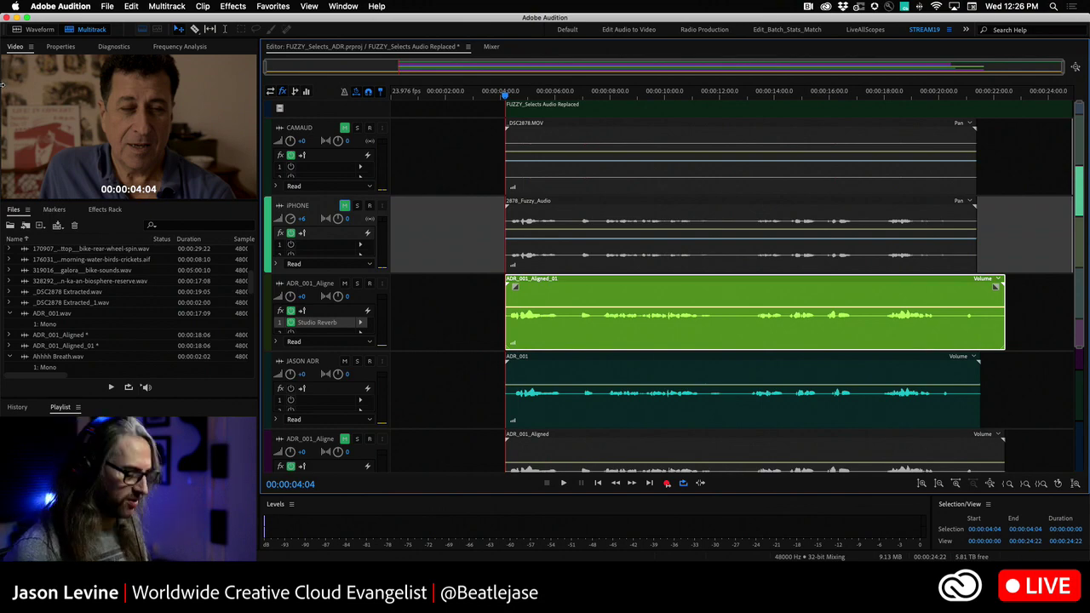
pyautogui.press('space')
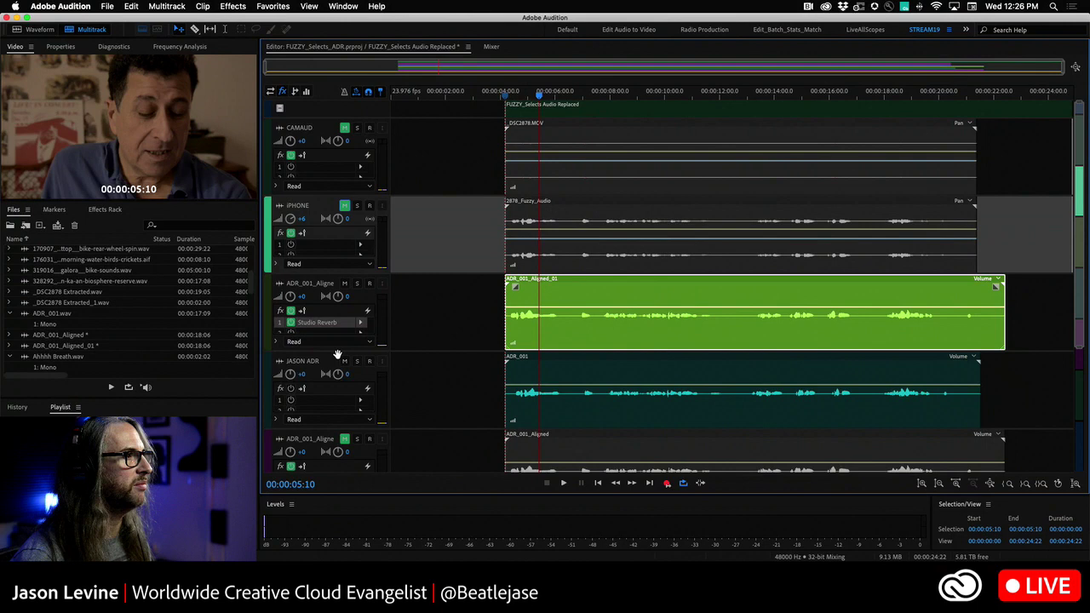
pyautogui.click(344, 362)
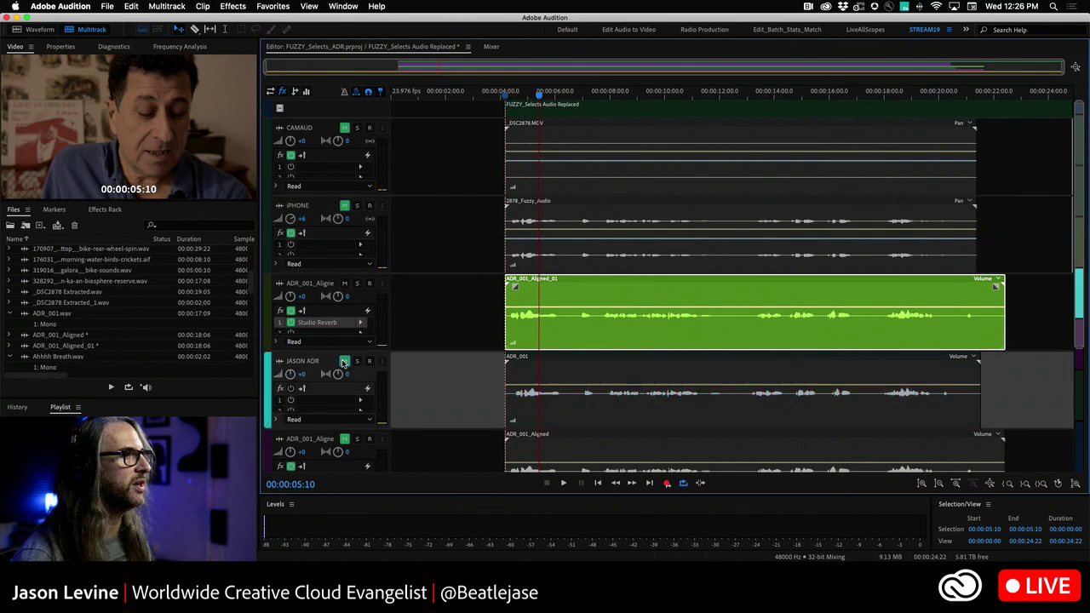
# Step: Replay the session from just before the interview clips to hear the balanced ADR alignment with reverb, then stop playback
pyautogui.click(530, 95)
pyautogui.moveTo(529, 99); pyautogui.dragTo(500, 99)
pyautogui.press('space')
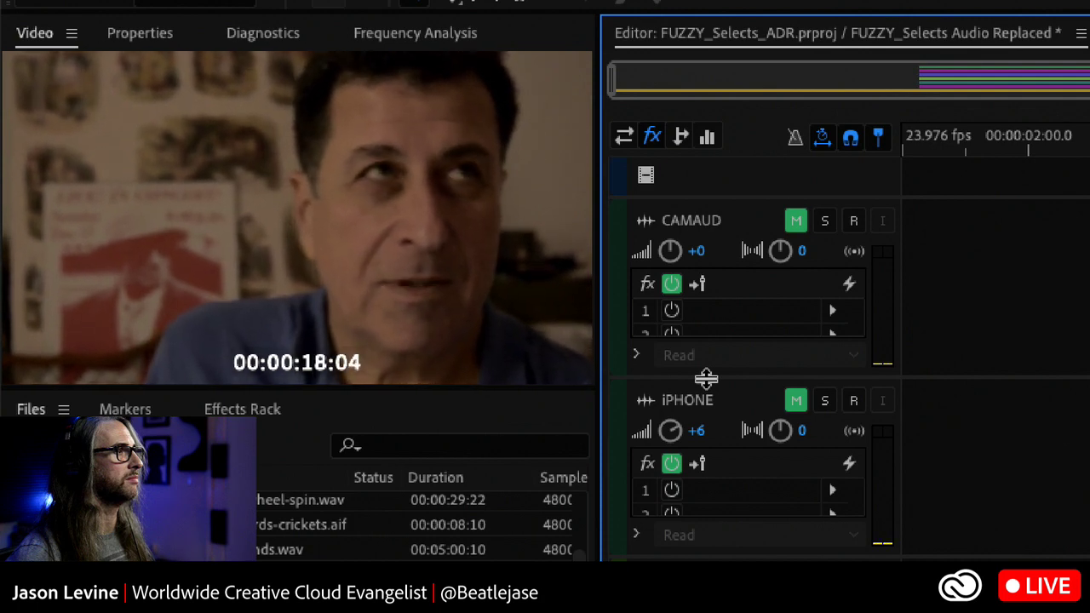
pyautogui.press('space')
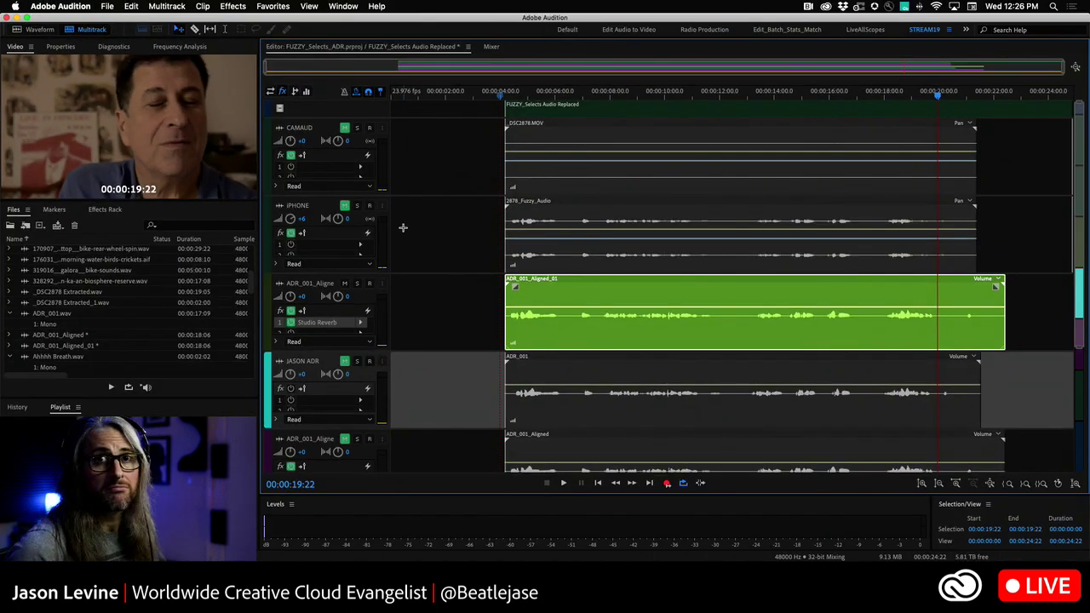
# Step: Return the playhead to 00:00:04:08 and review the available clip commands
pyautogui.moveTo(937, 96); pyautogui.dragTo(511, 96)
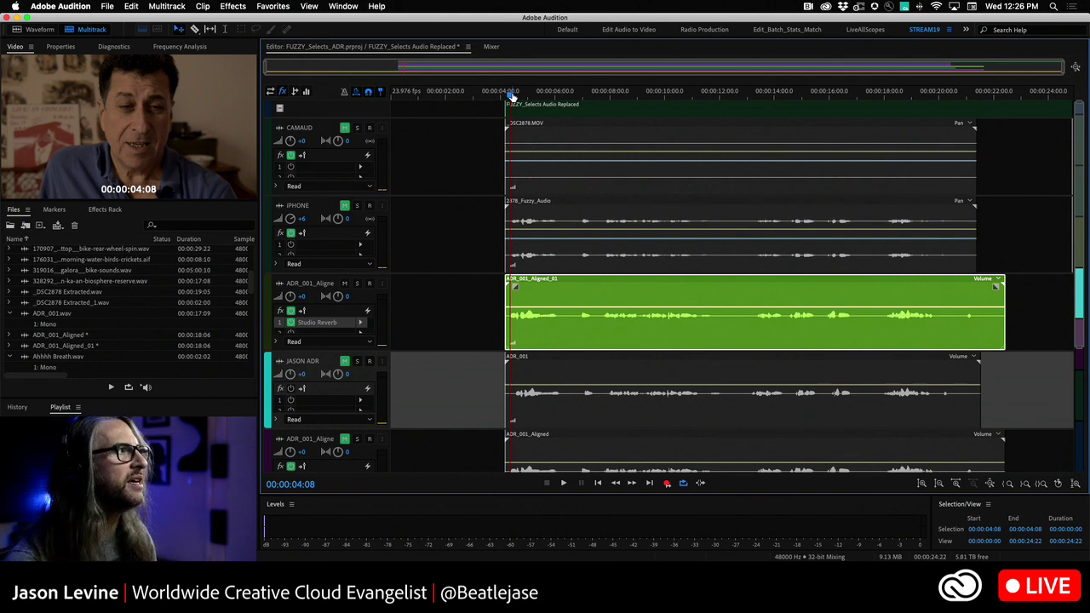
pyautogui.click(203, 6)
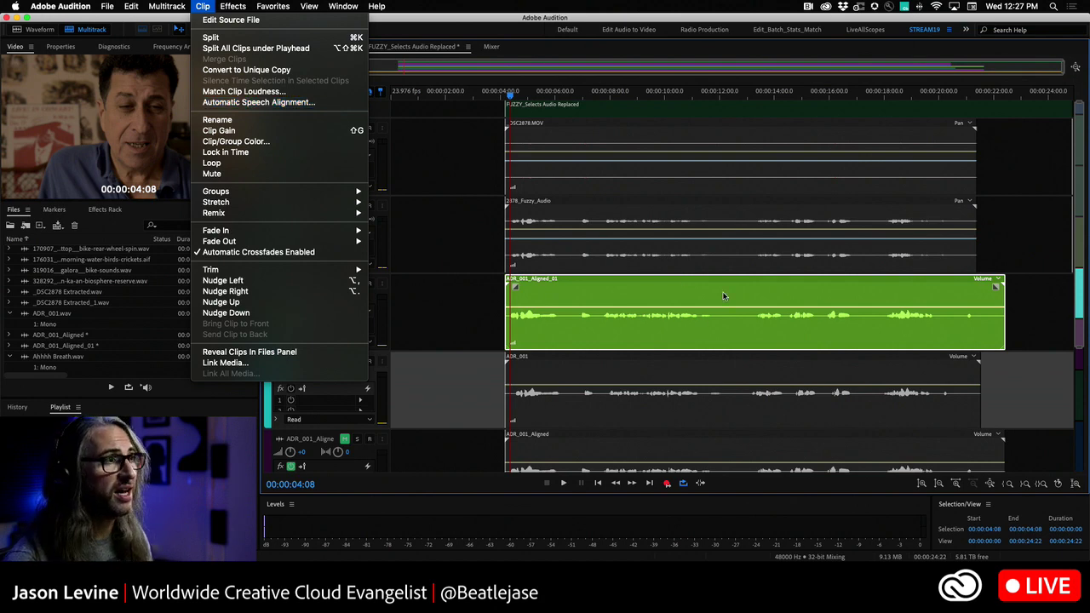
pyautogui.click(746, 307)
# Step: Split the ADR_001_Aligned_01 and 2878_Fuzzy_Audio clips at 00:00:13:04 and about 00:00:17:00
pyautogui.moveTo(733, 96); pyautogui.dragTo(752, 111)
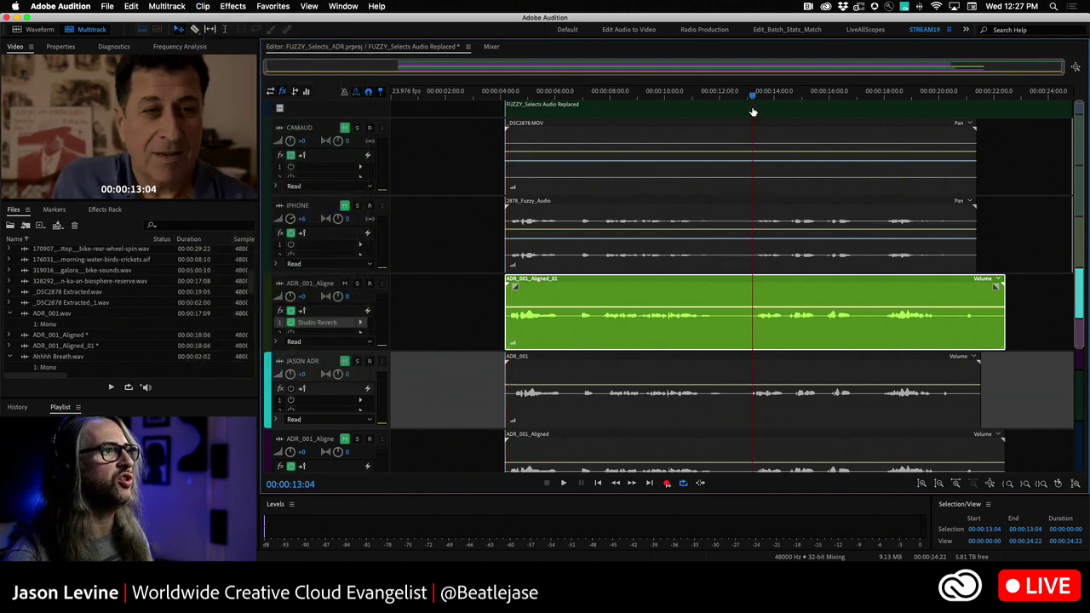
pyautogui.press('r')
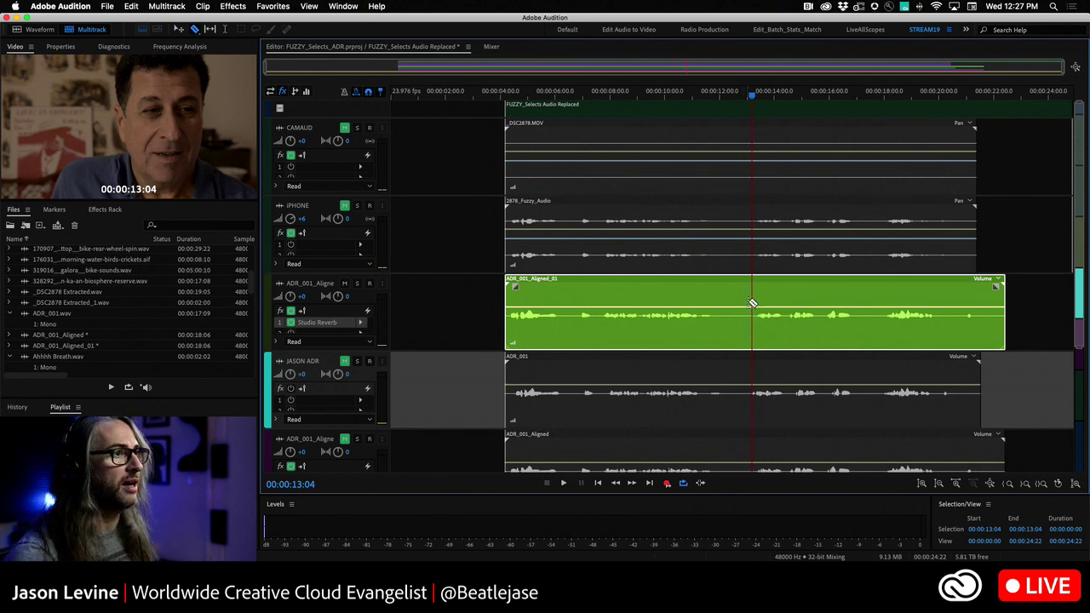
pyautogui.click(753, 302)
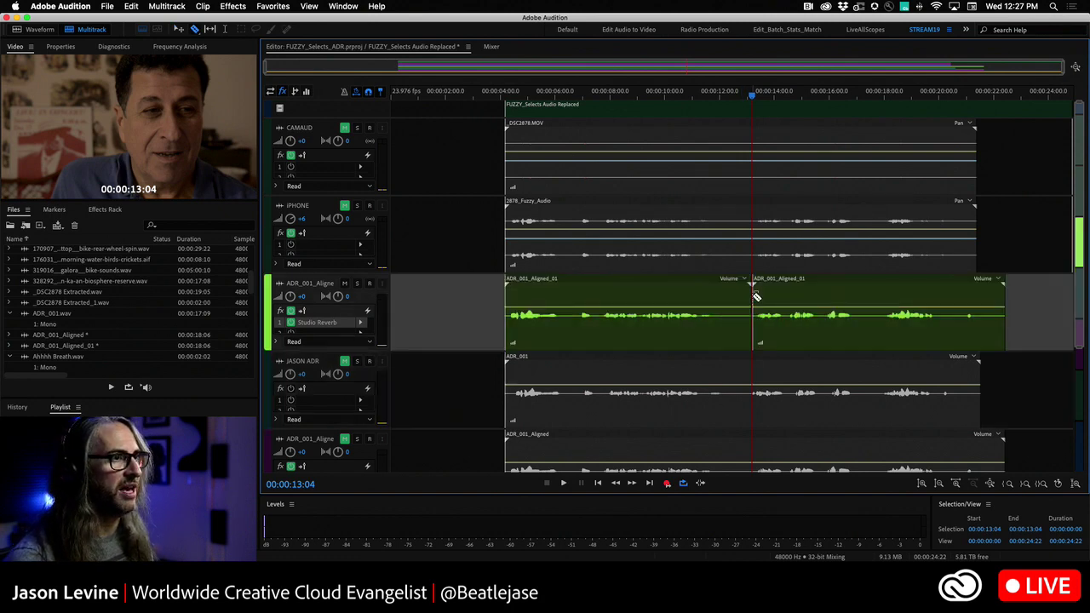
pyautogui.click(857, 303)
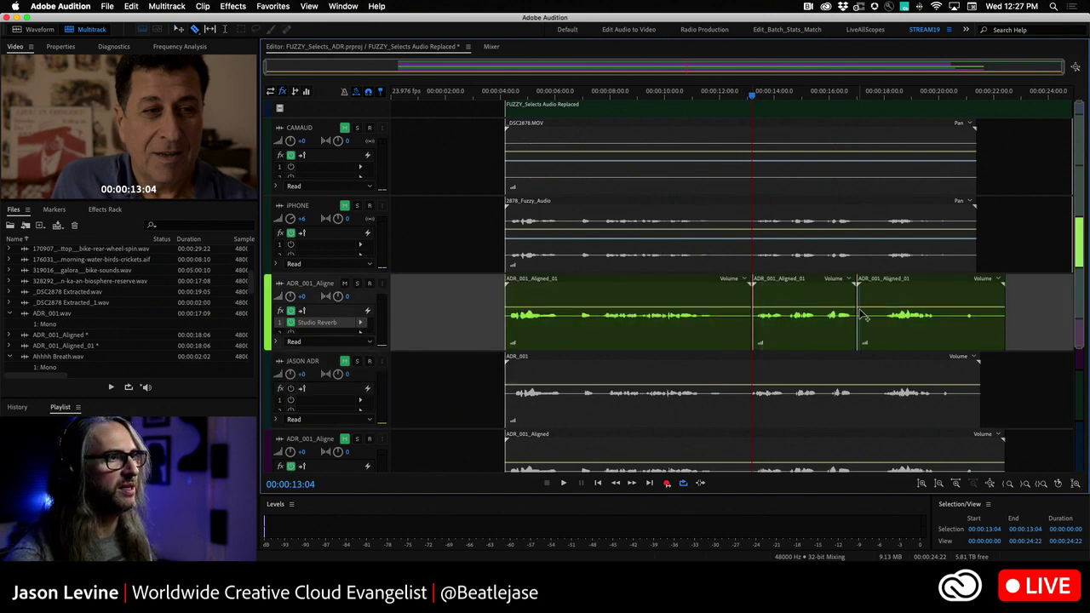
pyautogui.click(858, 247)
pyautogui.click(755, 246)
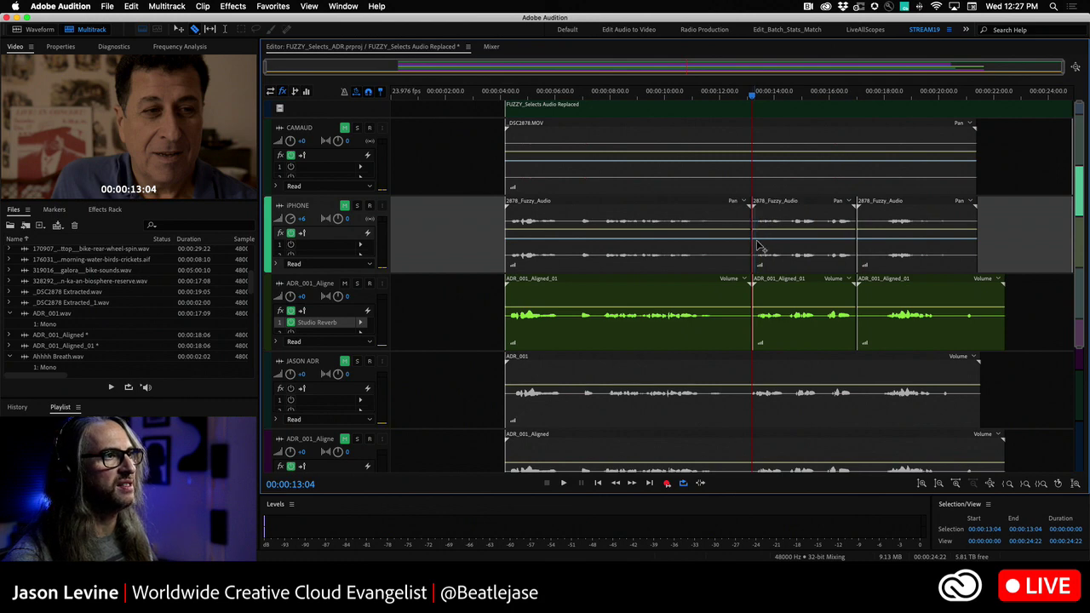
# Step: Unmute the iPHONE track and select the middle segments of the 2878_Fuzzy_Audio and ADR_001_Aligned_01 clips together
pyautogui.click(179, 29)
pyautogui.click(806, 237)
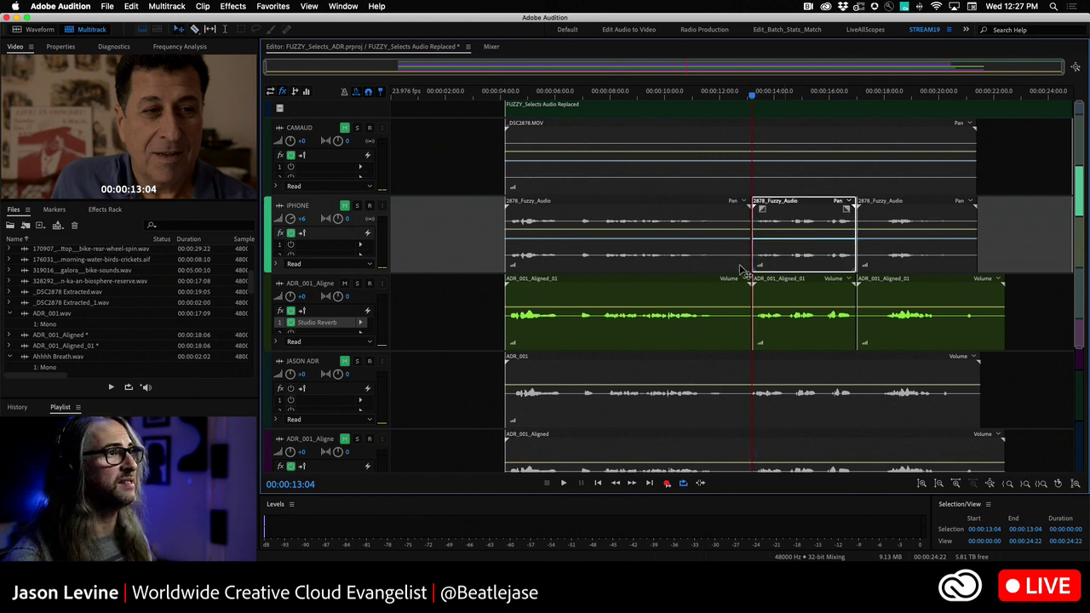
pyautogui.click(345, 206)
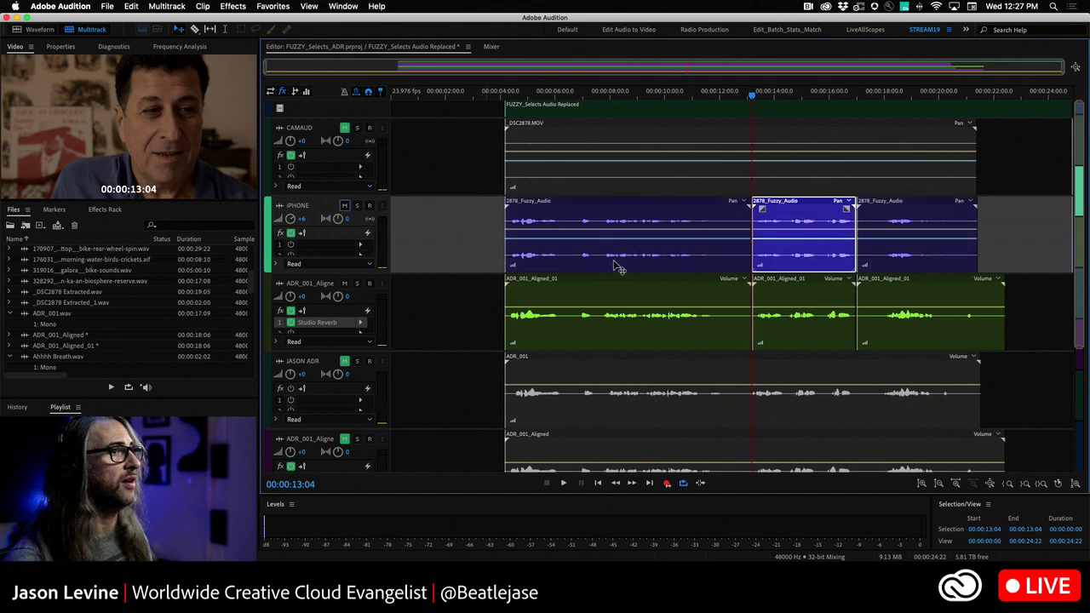
pyautogui.keyDown('super'); pyautogui.click(810, 302); pyautogui.keyUp('super')
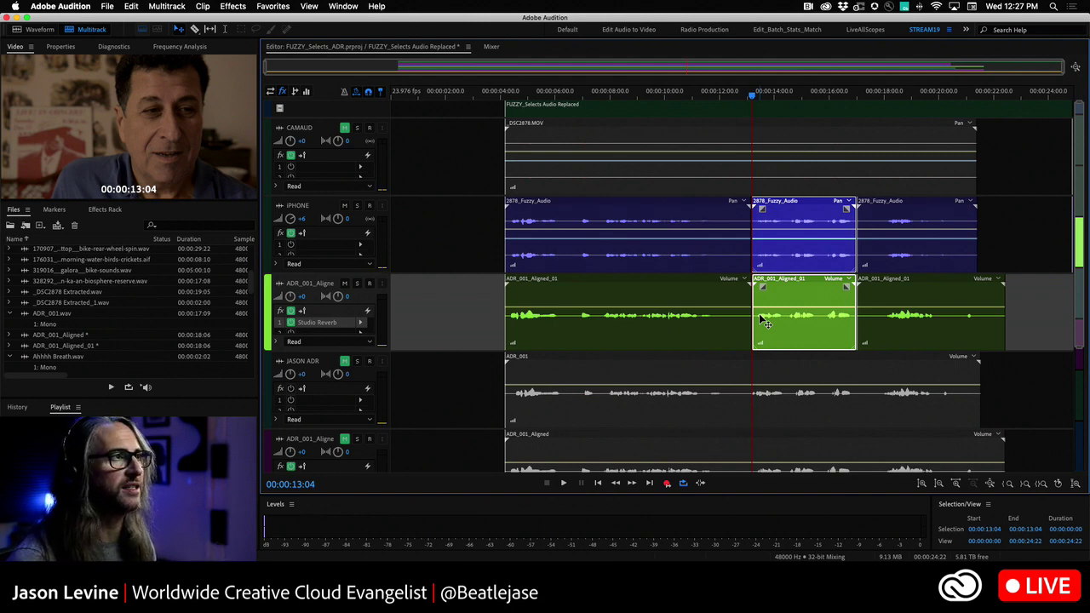
# Step: Switch to the AUD_NAB2019_AmbDucking_JL.sesx session and show the Essential Sound settings in a narrow column beside the editor
pyautogui.click(467, 48)
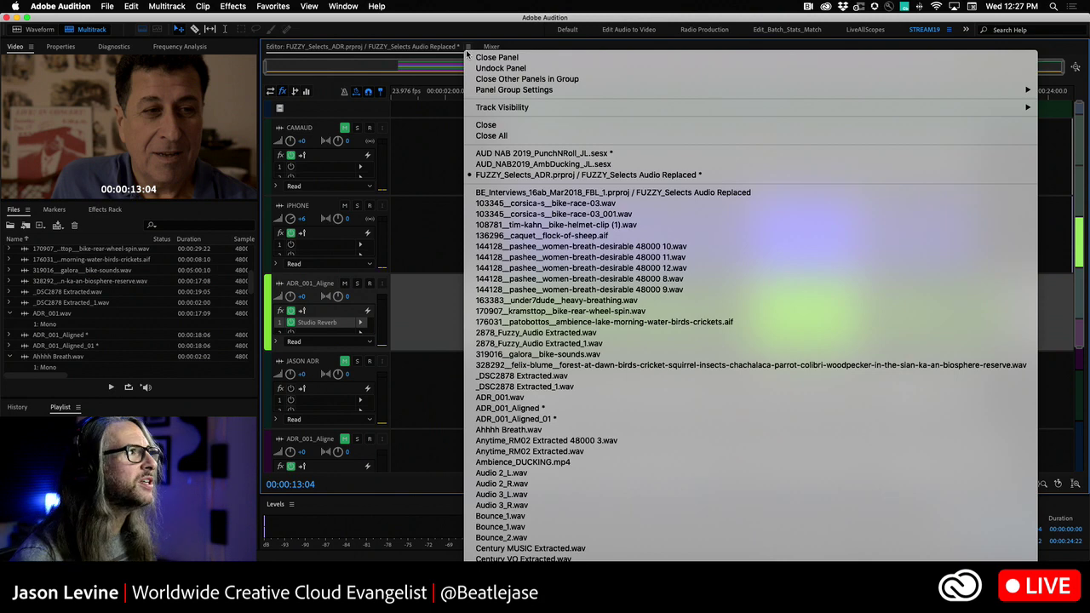
pyautogui.click(618, 164)
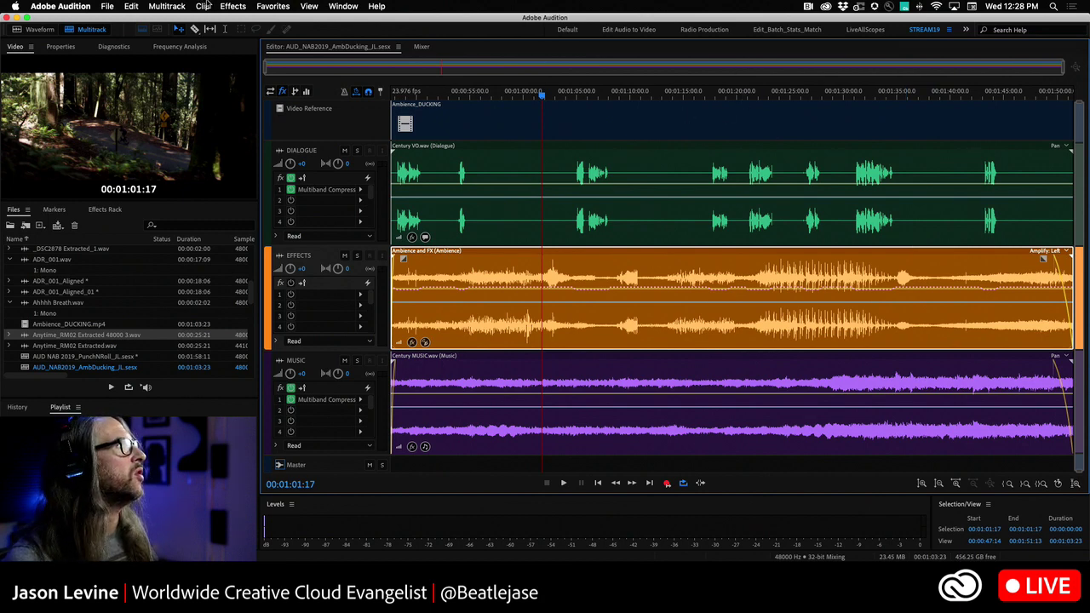
pyautogui.click(341, 6)
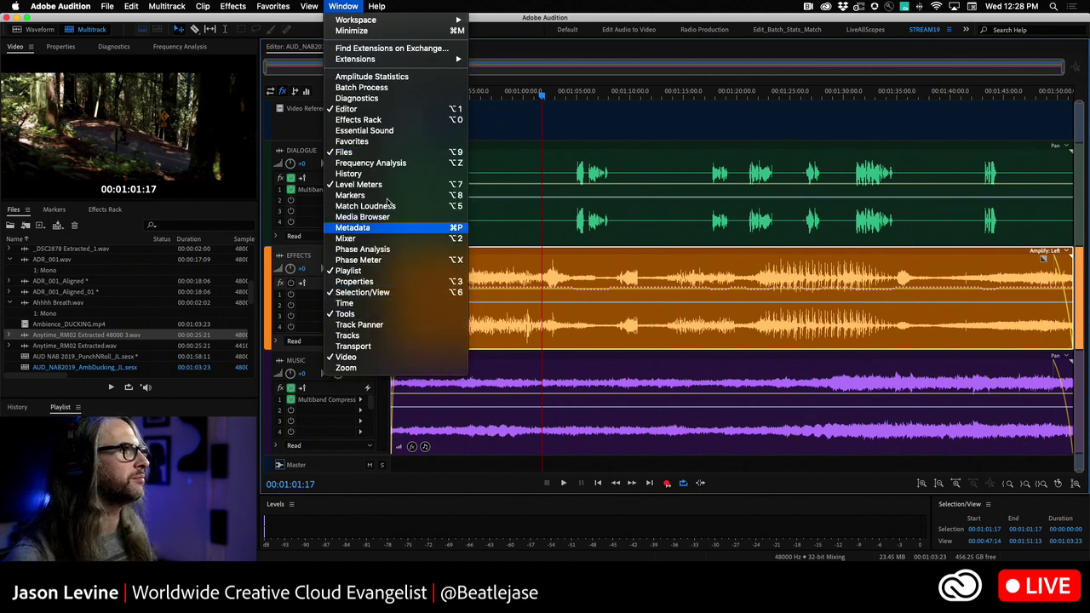
pyautogui.click(365, 130)
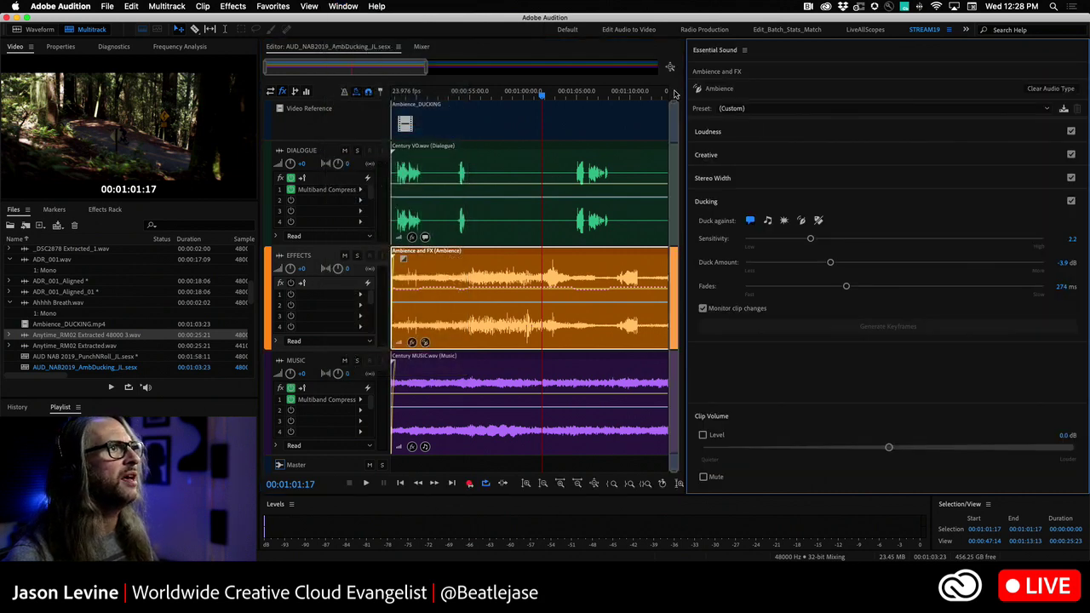
pyautogui.moveTo(686, 113); pyautogui.dragTo(923, 114)
pyautogui.moveTo(740, 73); pyautogui.dragTo(1017, 78)
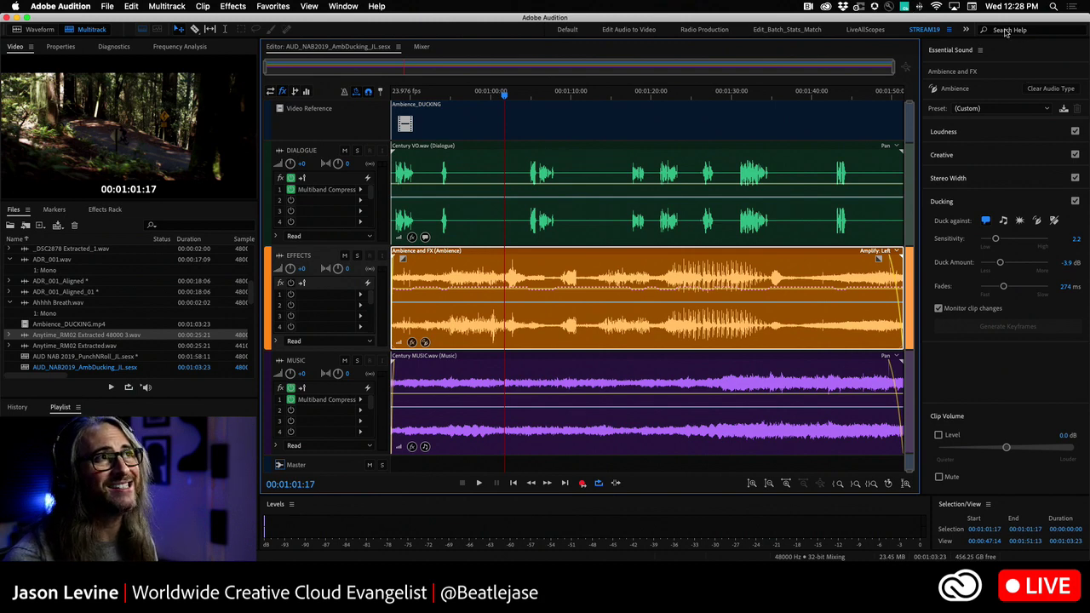
pyautogui.click(1021, 49)
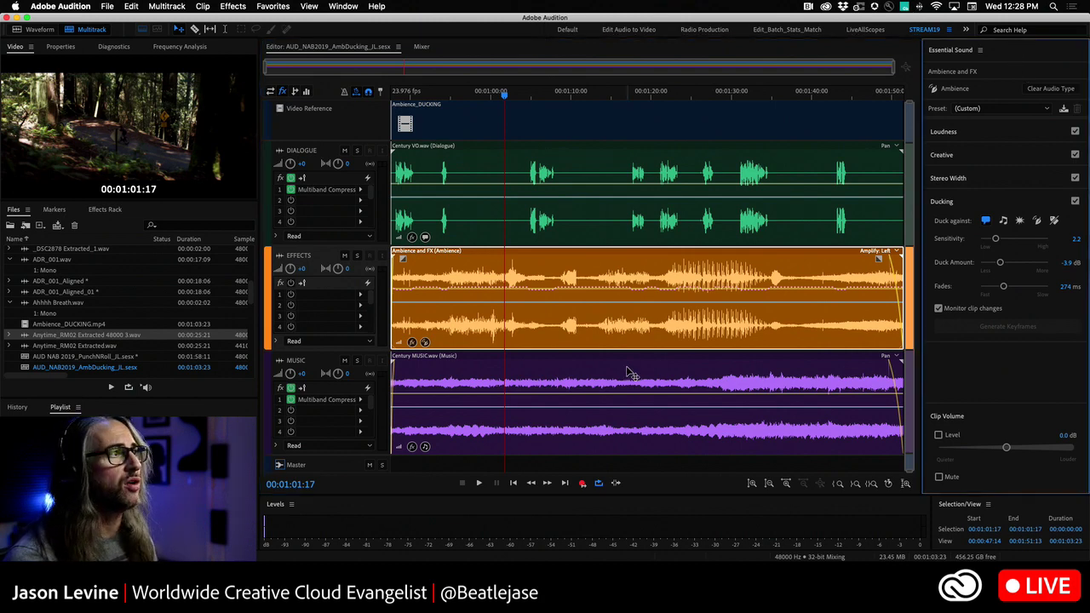
# Step: Compare the Essential Sound settings of the Century VO, Century MUSIC and Ambience and FX clips
pyautogui.click(582, 167)
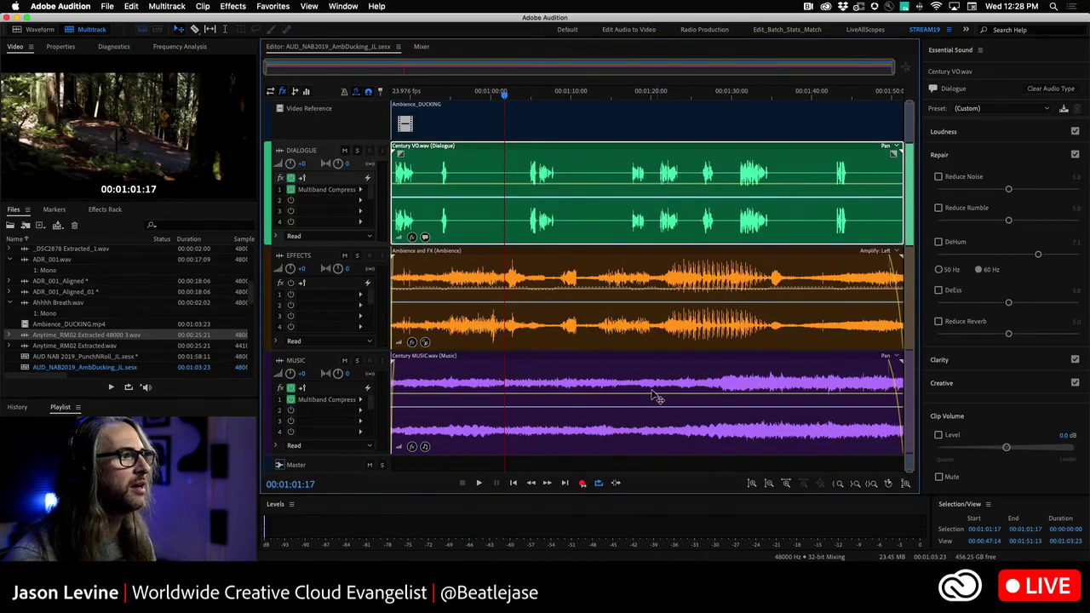
pyautogui.click(656, 397)
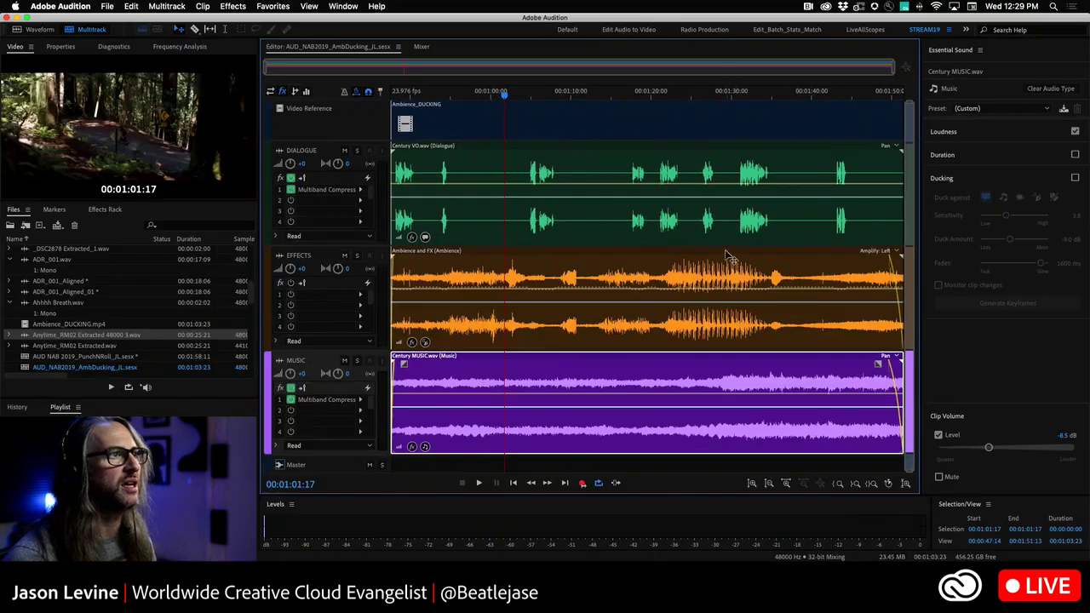
pyautogui.click(810, 248)
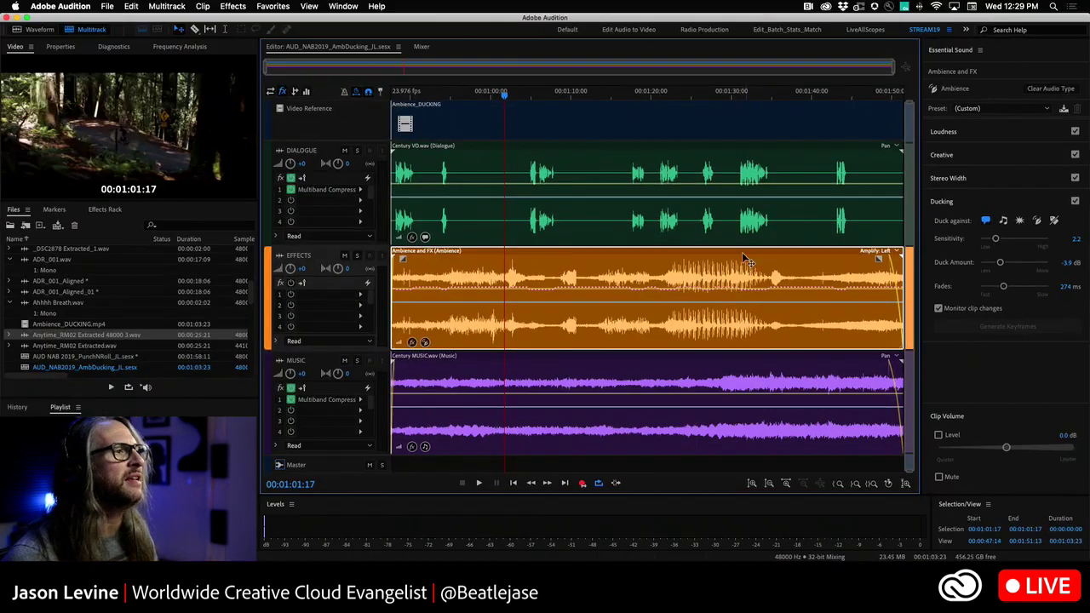
pyautogui.click(718, 358)
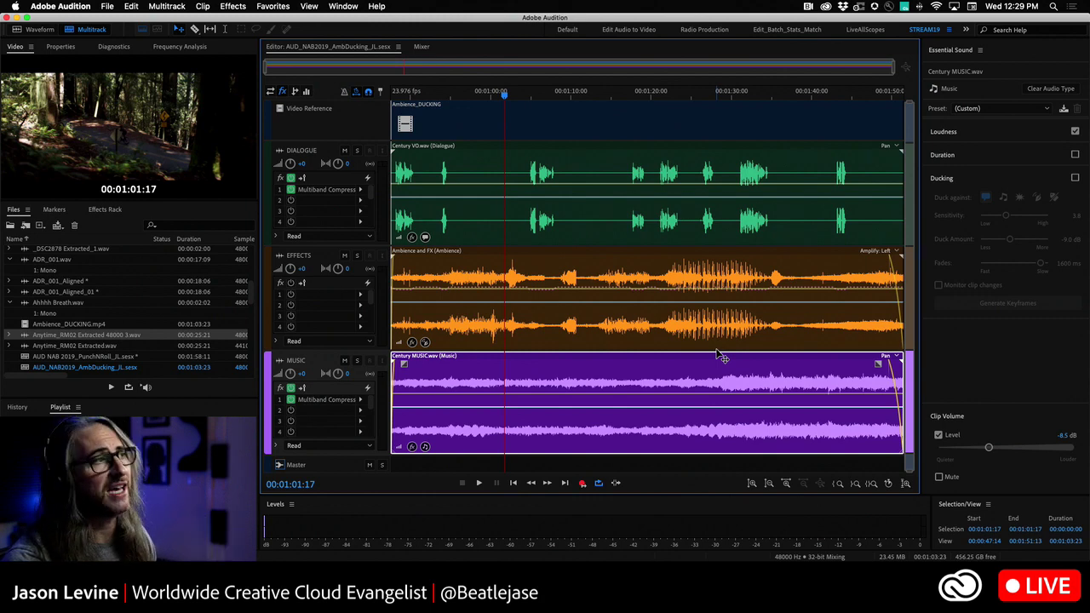
pyautogui.click(667, 279)
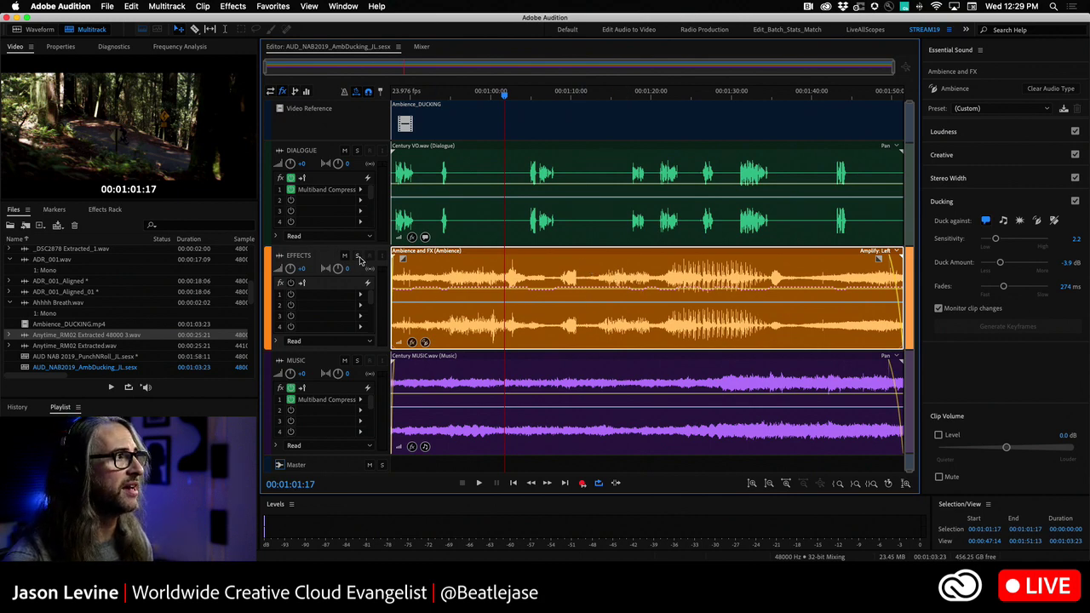
# Step: Solo the EFFECTS track and listen to a few seconds of the ambience from 00:01:01:17
pyautogui.click(359, 257)
pyautogui.press('space')
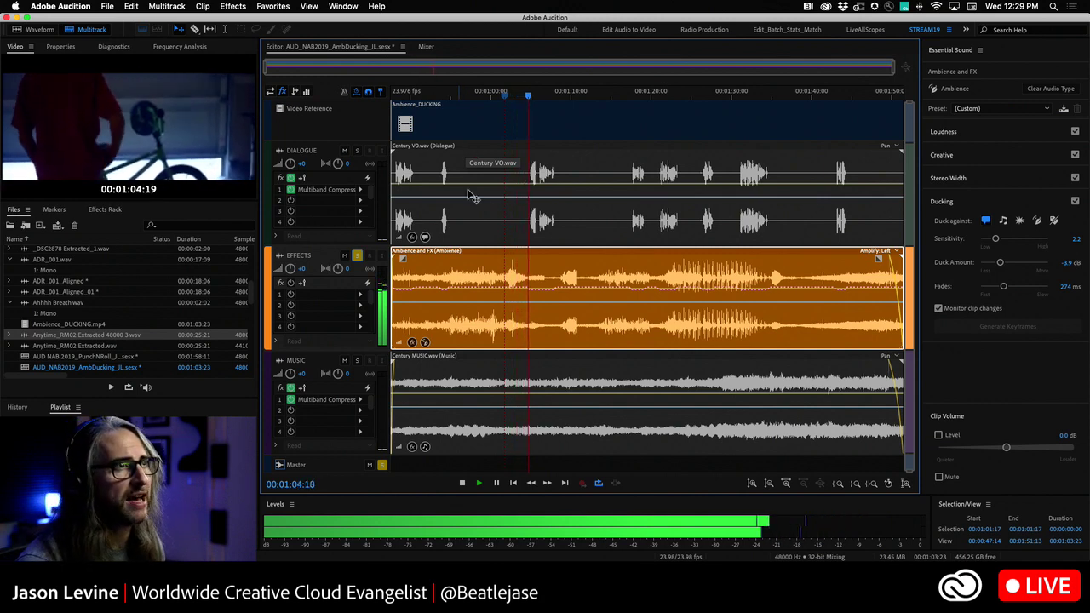
pyautogui.press('space')
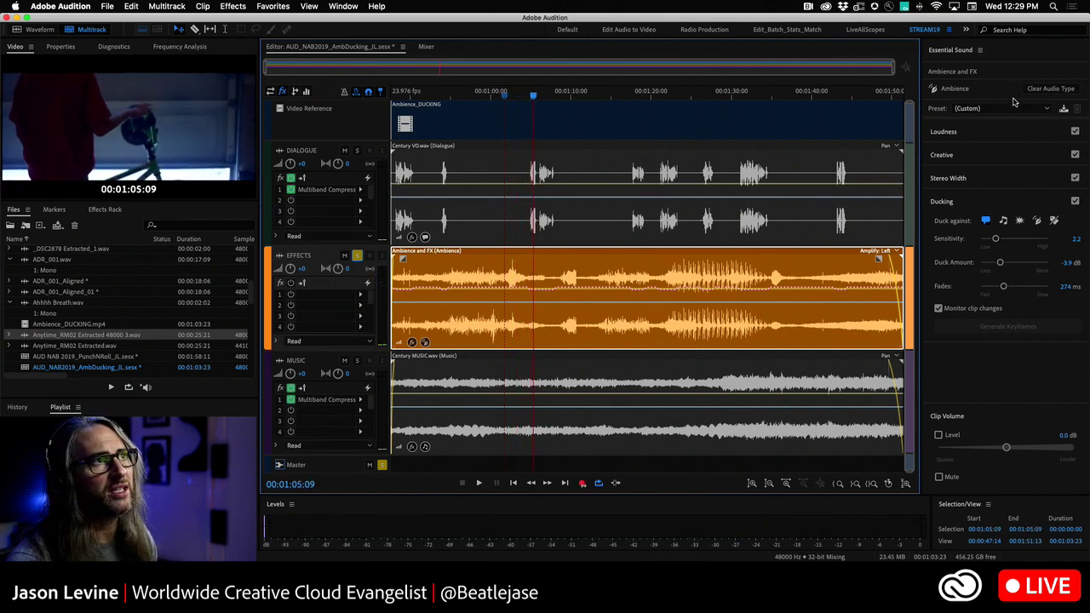
# Step: Review the Loudness, Creative, Stereo Width and Ducking settings of the Ambience and FX clip
pyautogui.click(1026, 137)
pyautogui.click(1026, 136)
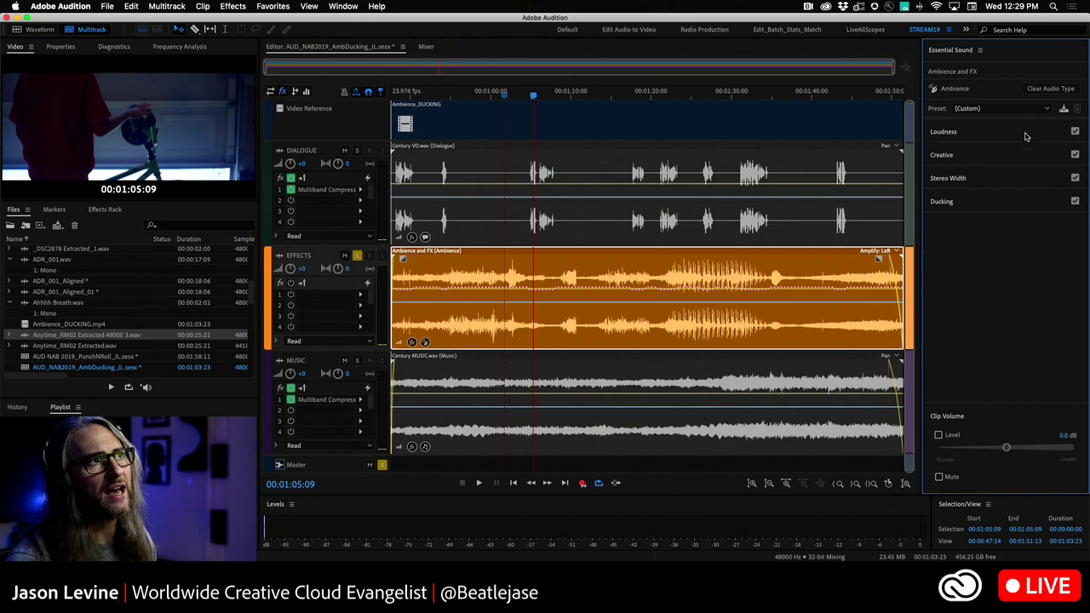
pyautogui.click(1015, 154)
pyautogui.click(1015, 154)
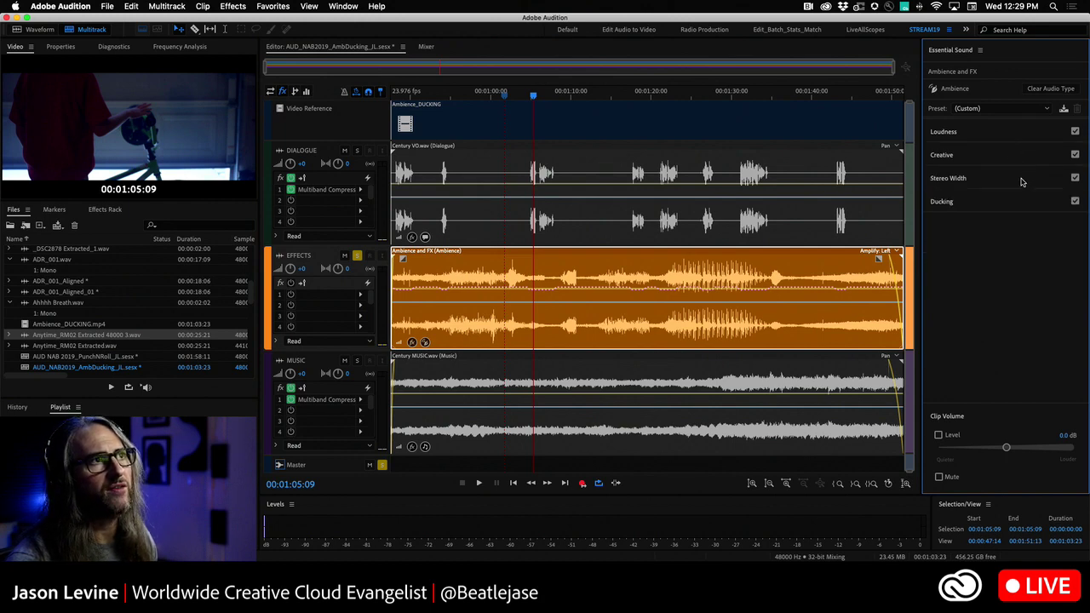
pyautogui.click(1022, 179)
pyautogui.click(1022, 179)
pyautogui.click(1024, 202)
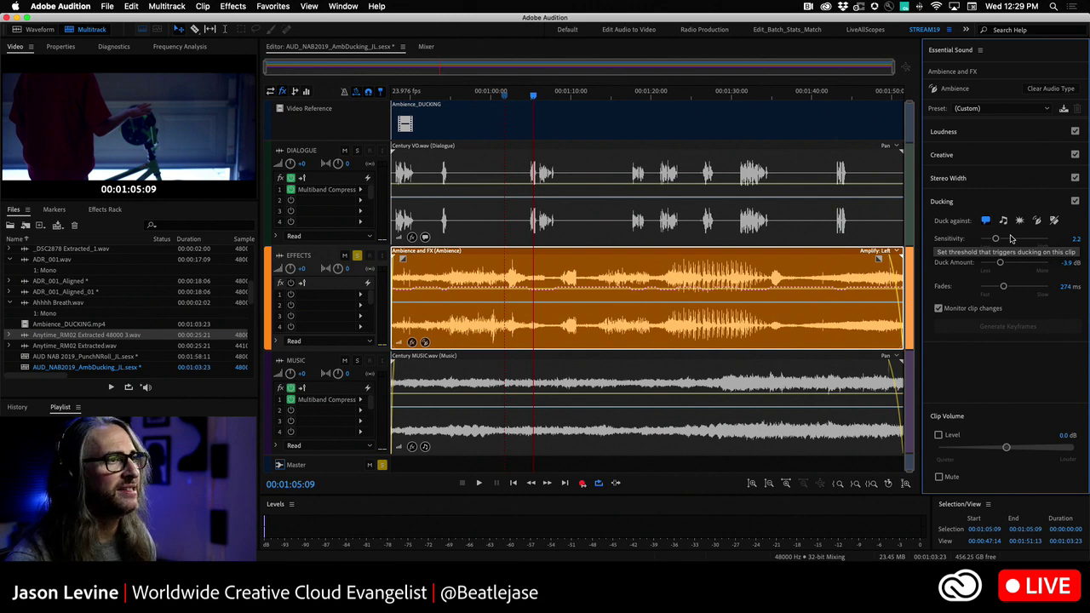
# Step: Unsolo the EFFECTS track and try Duck Amounts of -22.8 dB and -4.4 dB on the ambience clip with the playhead at 00:01:08:05
pyautogui.click(357, 256)
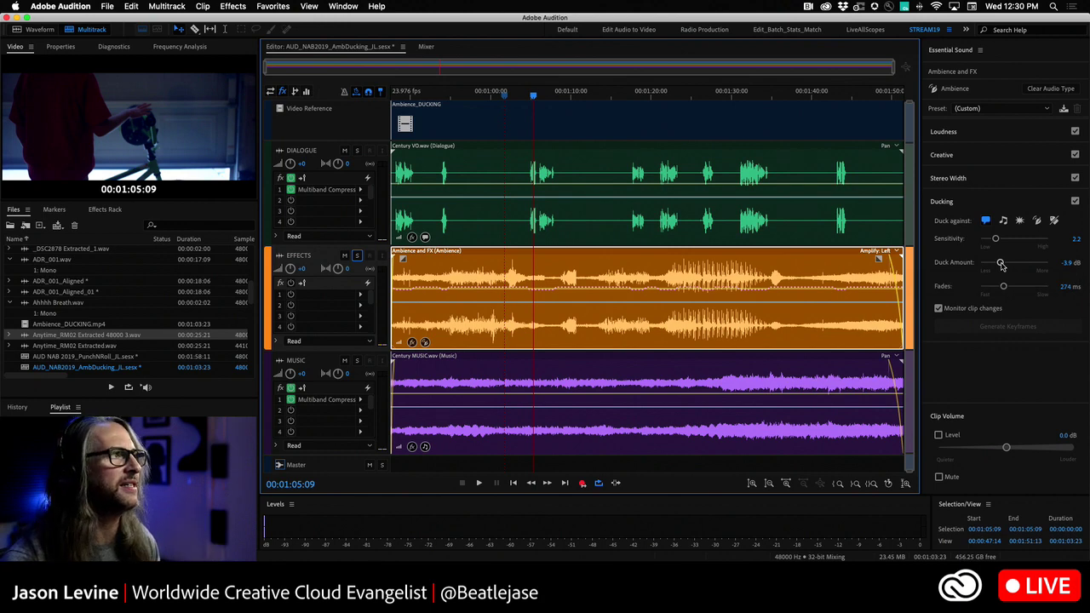
pyautogui.moveTo(535, 101); pyautogui.dragTo(557, 107)
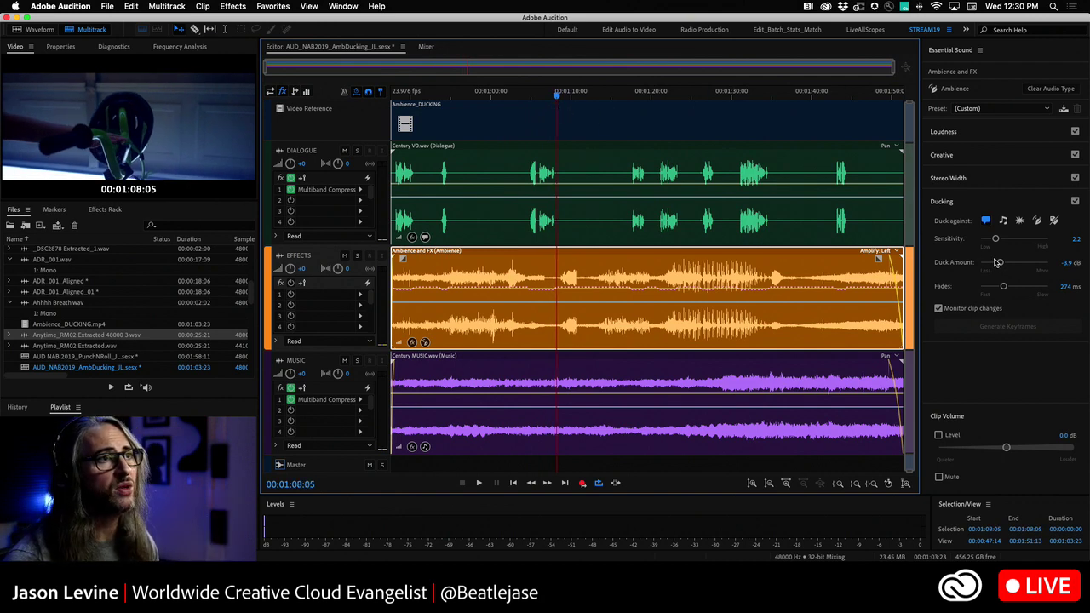
pyautogui.moveTo(1001, 264); pyautogui.dragTo(1028, 267)
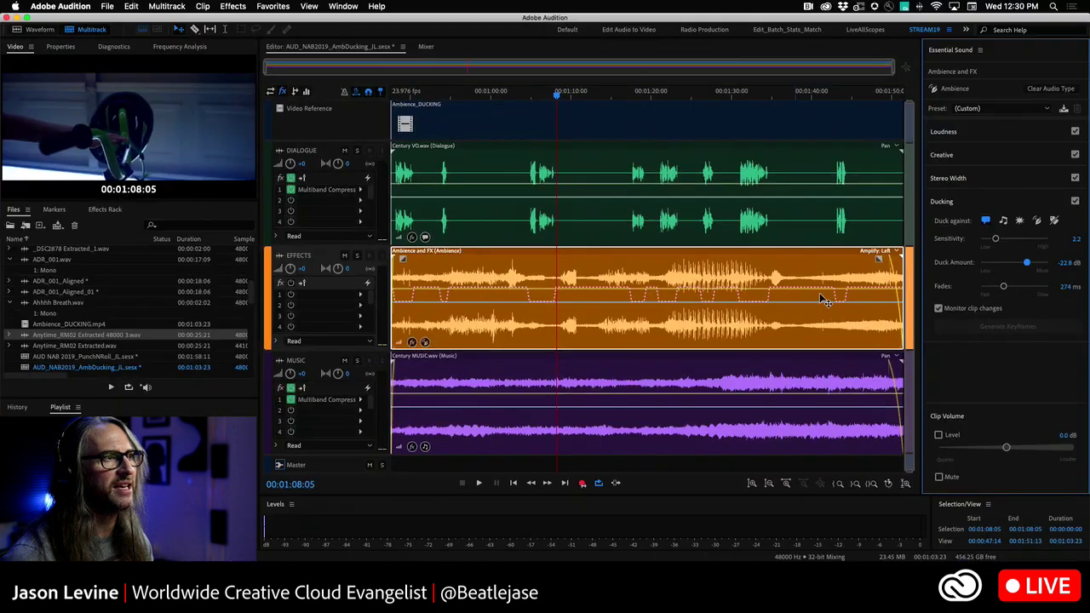
pyautogui.moveTo(1028, 268); pyautogui.dragTo(1001, 267)
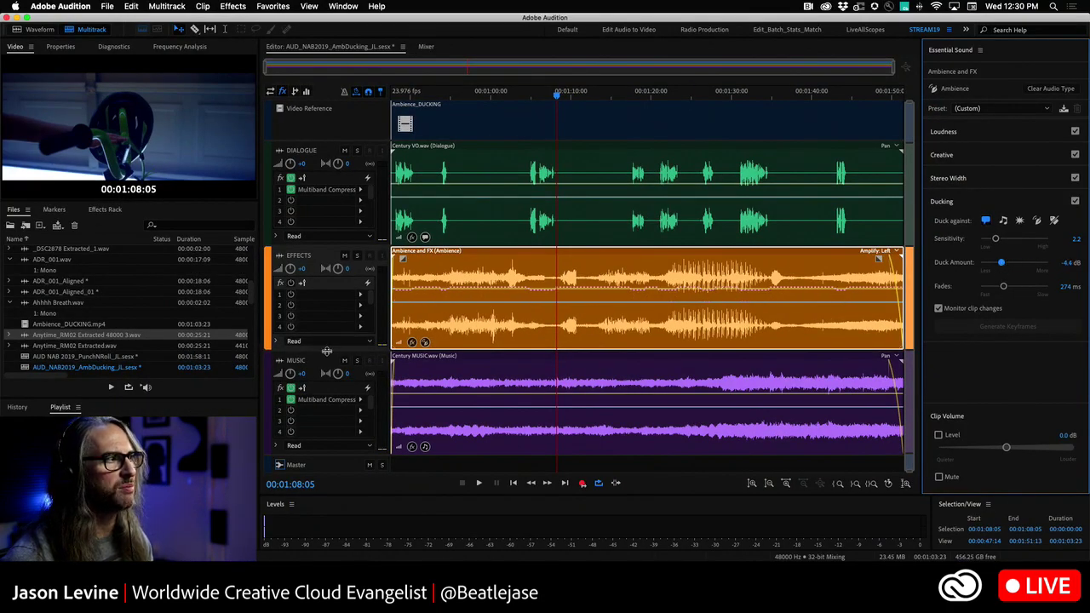
# Step: Make the EFFECTS track taller and set the ambience clip's Duck Amount to -8.1 dB
pyautogui.moveTo(328, 349); pyautogui.dragTo(342, 400)
pyautogui.moveTo(1009, 268); pyautogui.dragTo(1032, 267)
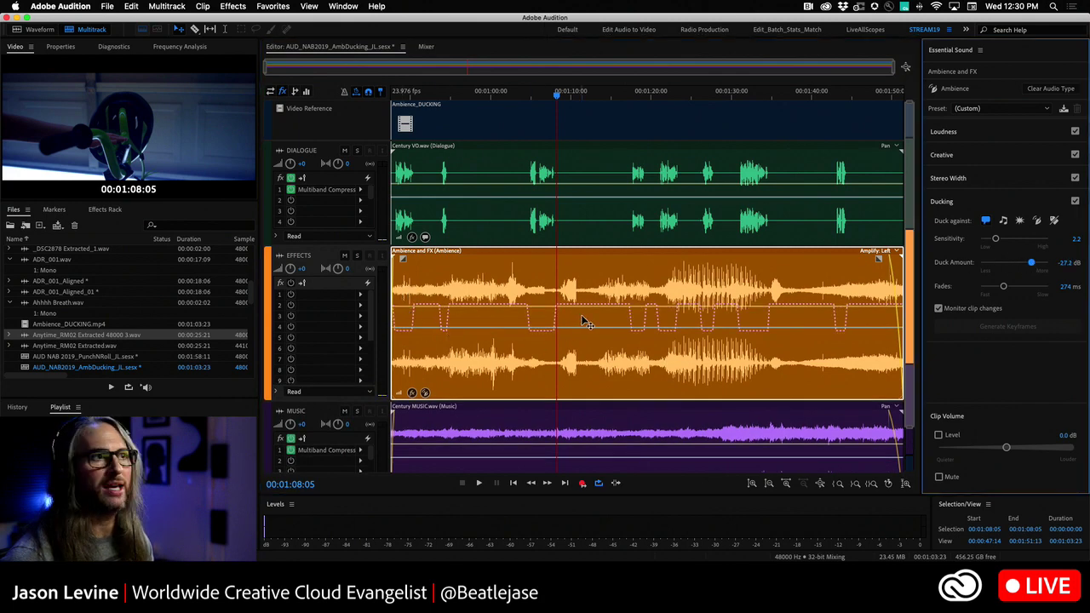
pyautogui.moveTo(1031, 265); pyautogui.dragTo(1010, 266)
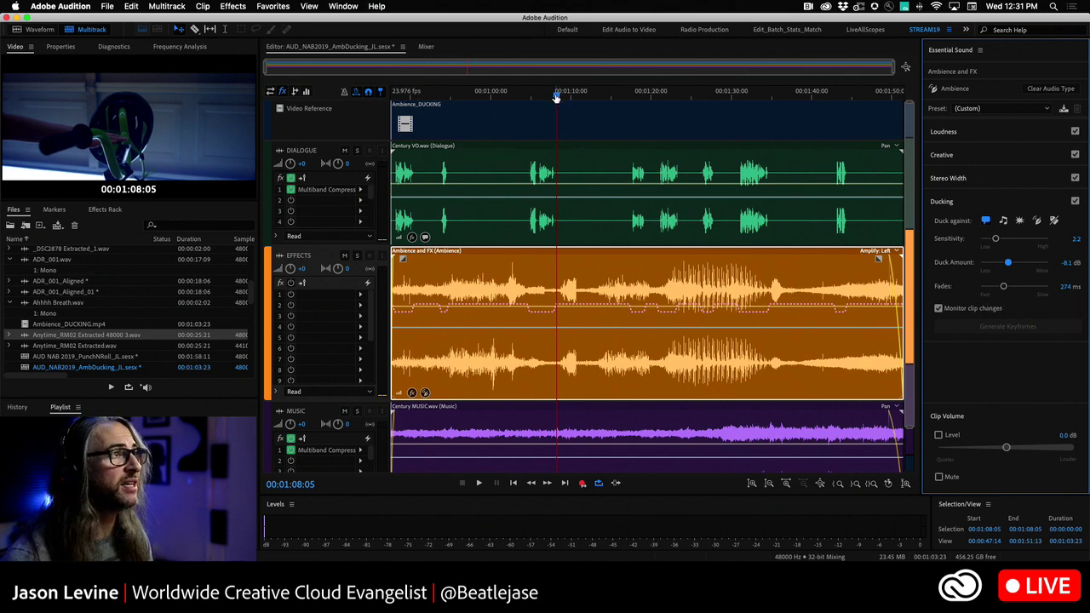
# Step: Play the ducked mix from about 00:01:16:00 through the remaining voice-over phrases to 00:01:38:06
pyautogui.moveTo(556, 97); pyautogui.dragTo(619, 96)
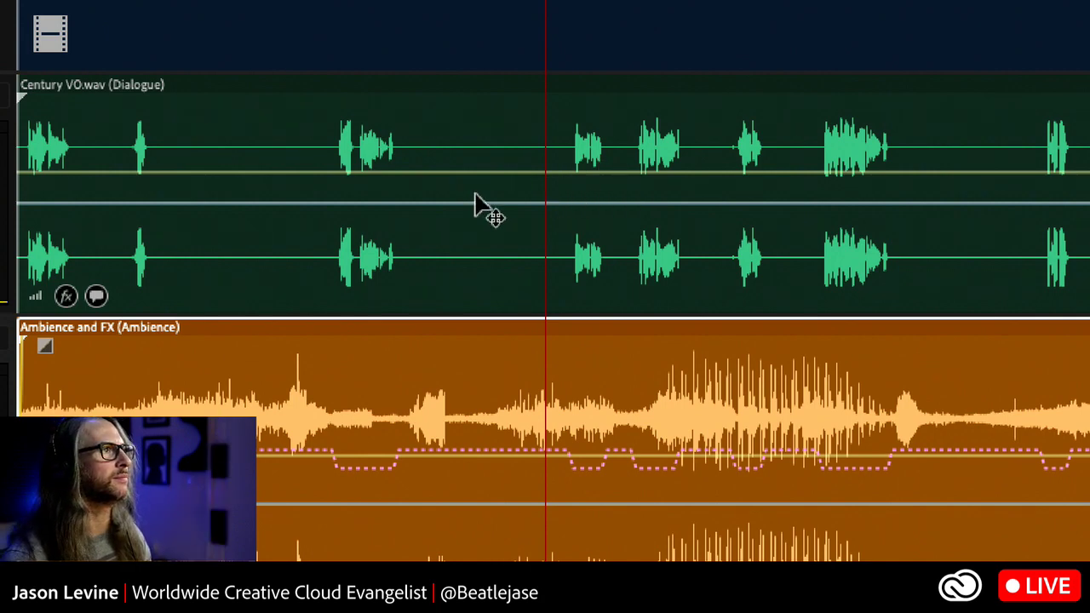
pyautogui.press('space')
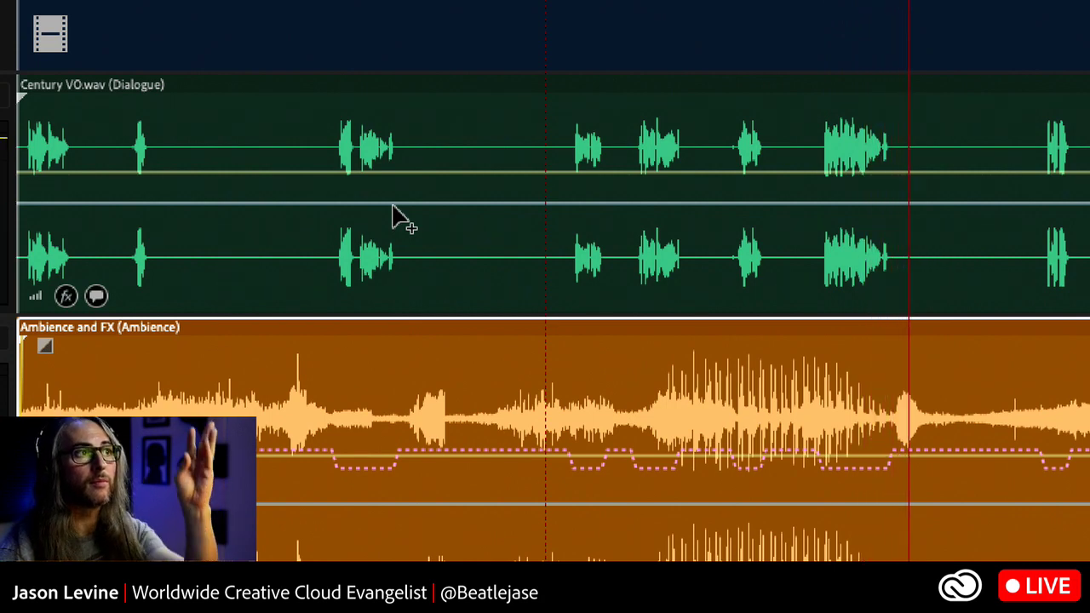
pyautogui.press('super+space')
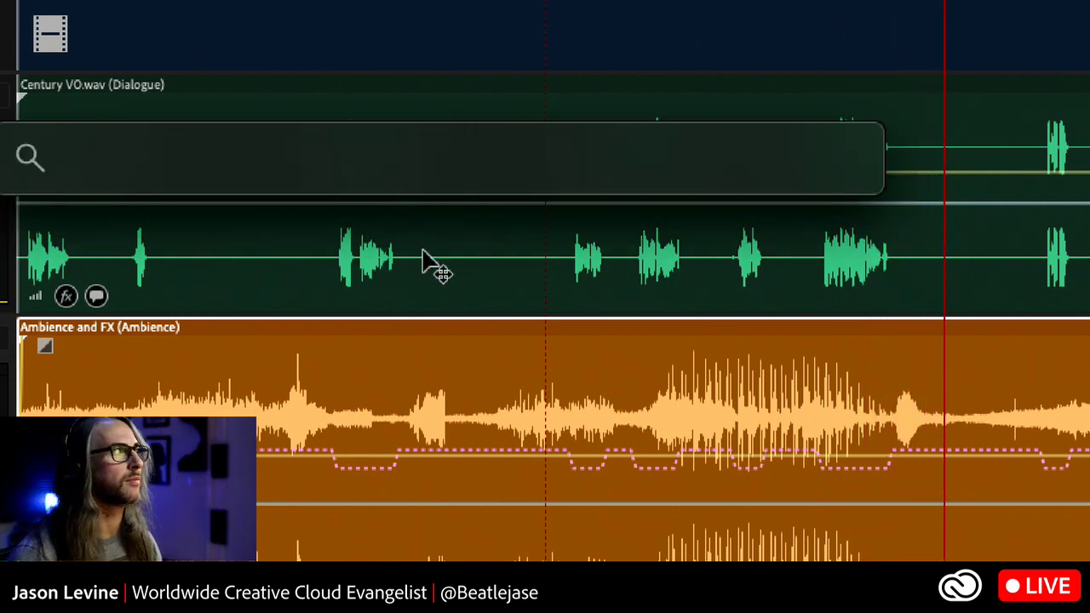
pyautogui.press('Escape')
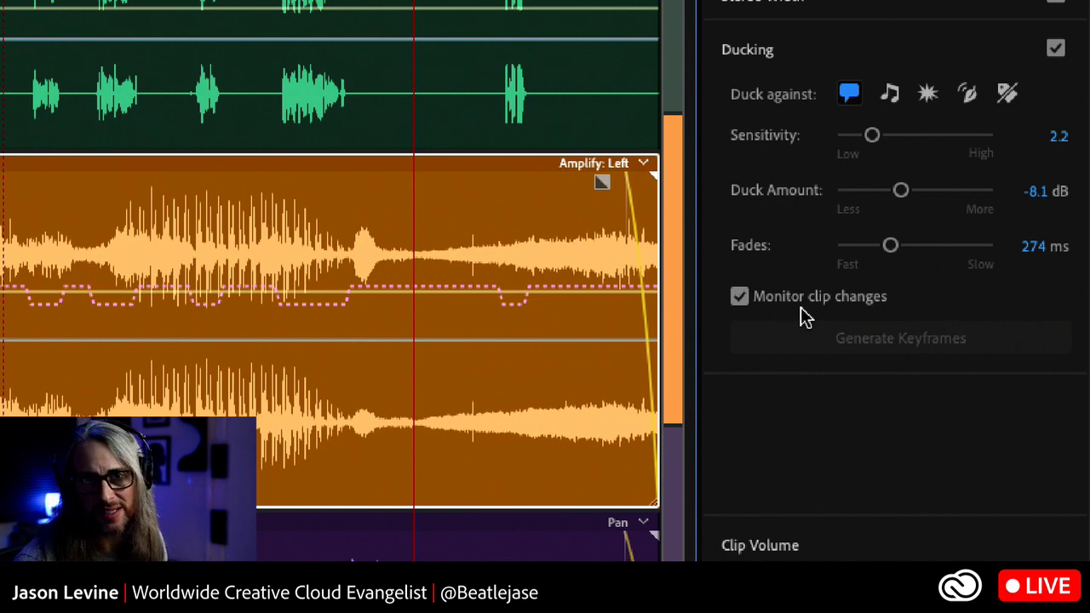
# Step: Turn off monitoring of clip changes and add two keyframes inside the ambience envelope's dip under the longest voice-over phrase
pyautogui.click(739, 298)
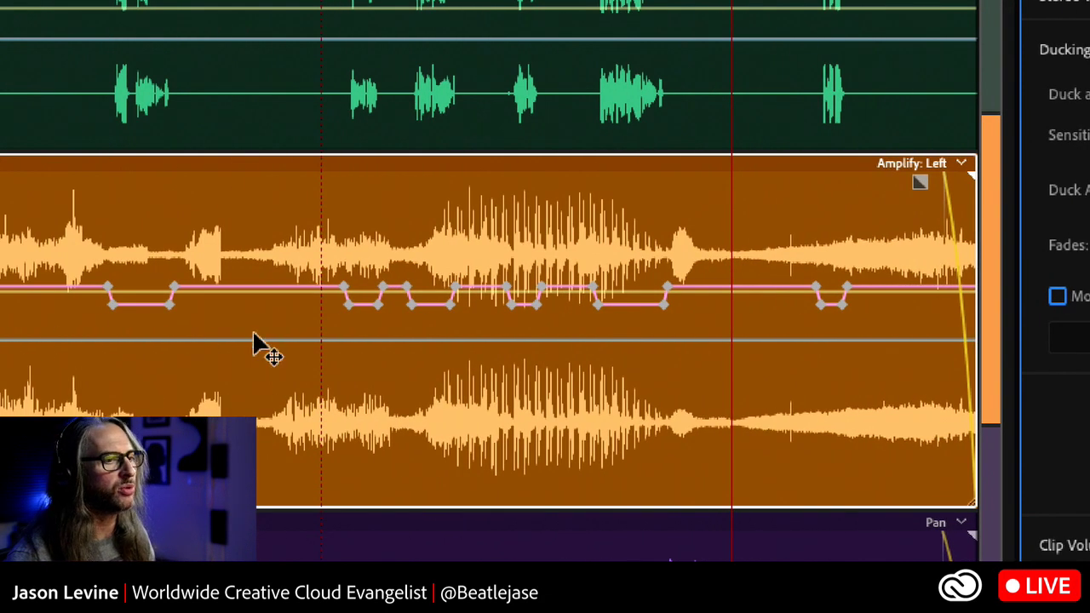
pyautogui.moveTo(346, 313)
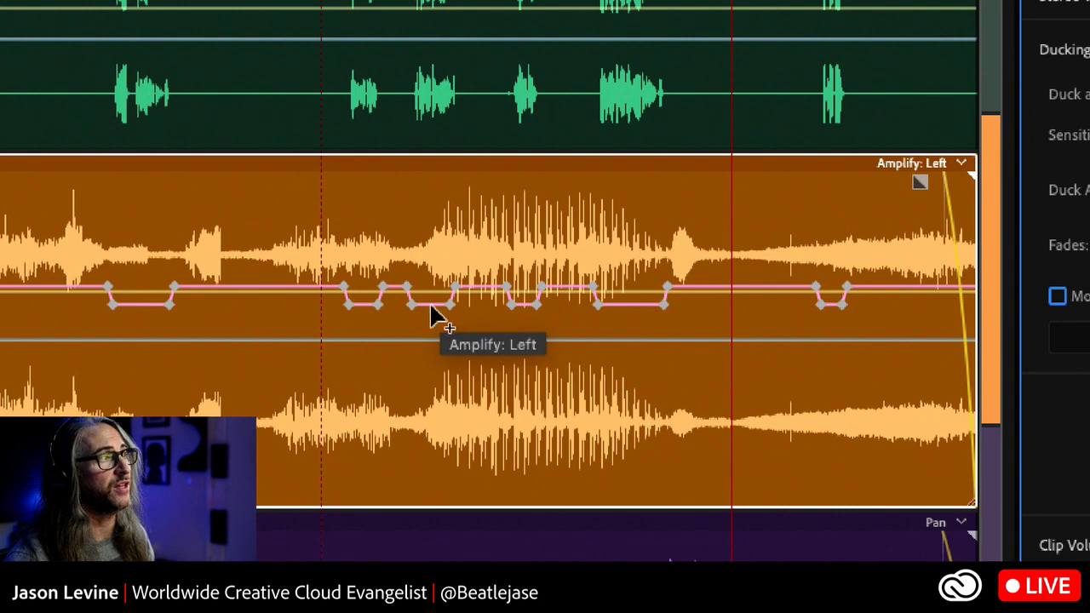
pyautogui.click(613, 305)
pyautogui.click(639, 305)
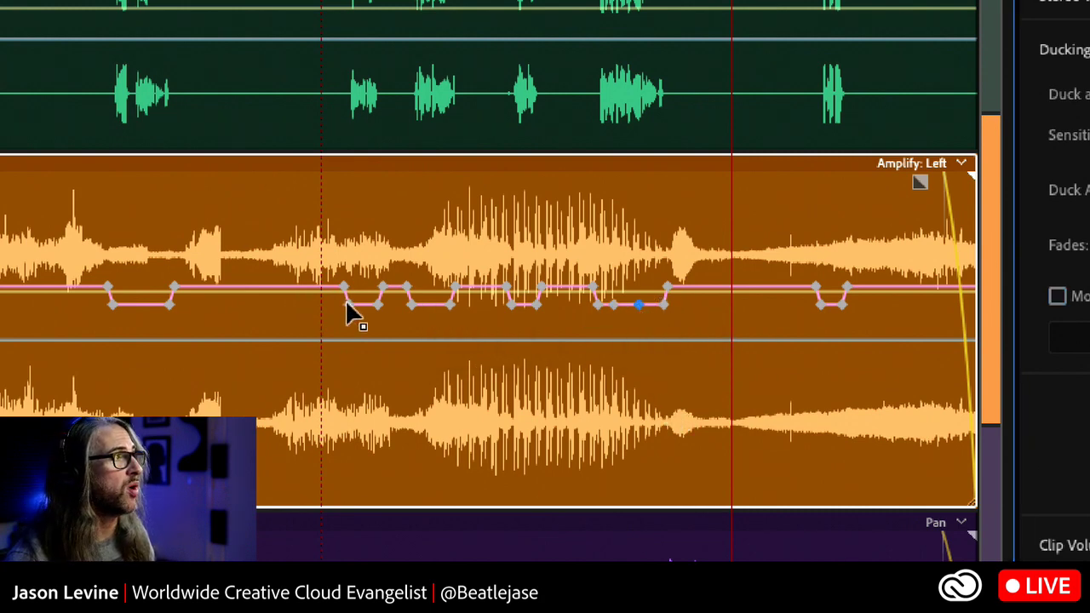
# Step: Reshape the ambience envelope by raising the dip near 00:01:18 above the baseline and slanting the following dip downward
pyautogui.moveTo(348, 308); pyautogui.dragTo(376, 269)
pyautogui.click(413, 305)
pyautogui.moveTo(412, 310)
pyautogui.mouseDown()
pyautogui.moveTo(451, 314)
pyautogui.moveTo(454, 337)
pyautogui.moveTo(414, 316)
pyautogui.moveTo(431, 316)
pyautogui.moveTo(395, 324)
pyautogui.moveTo(420, 307)
pyautogui.mouseUp()
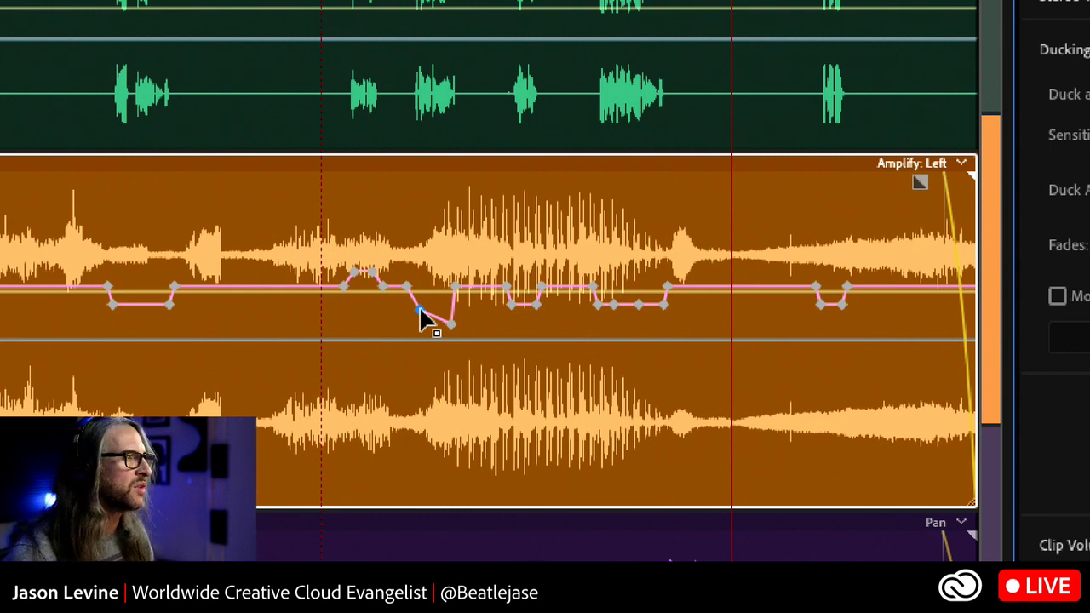
# Step: Apply Spline Curves to the ambience clip's ducking envelope and turn monitoring of clip changes back on
pyautogui.rightClick(423, 315)
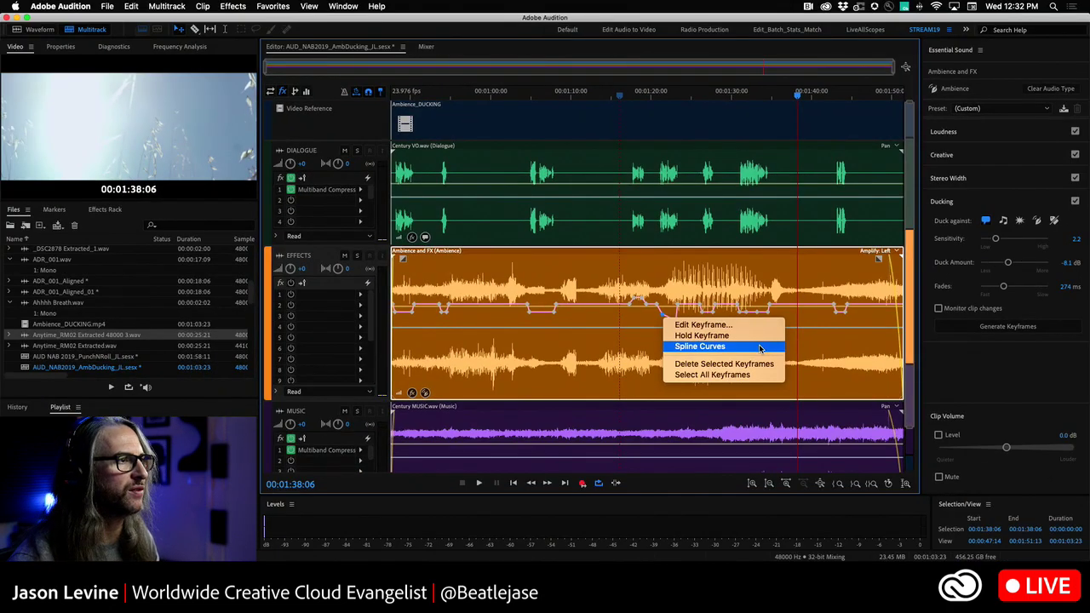
pyautogui.click(760, 347)
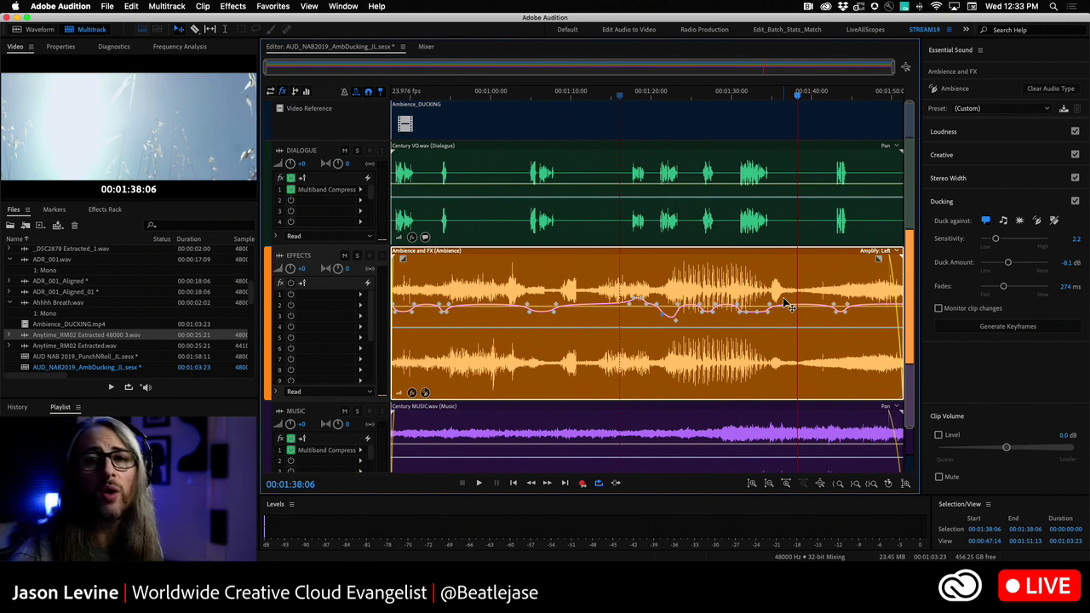
pyautogui.click(938, 310)
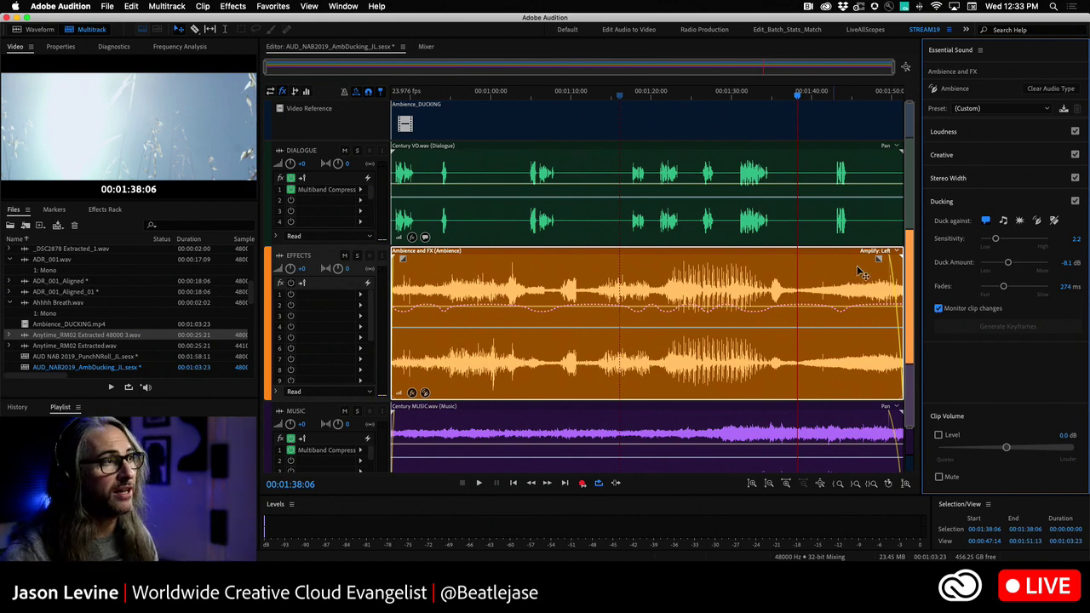
pyautogui.rightClick(649, 310)
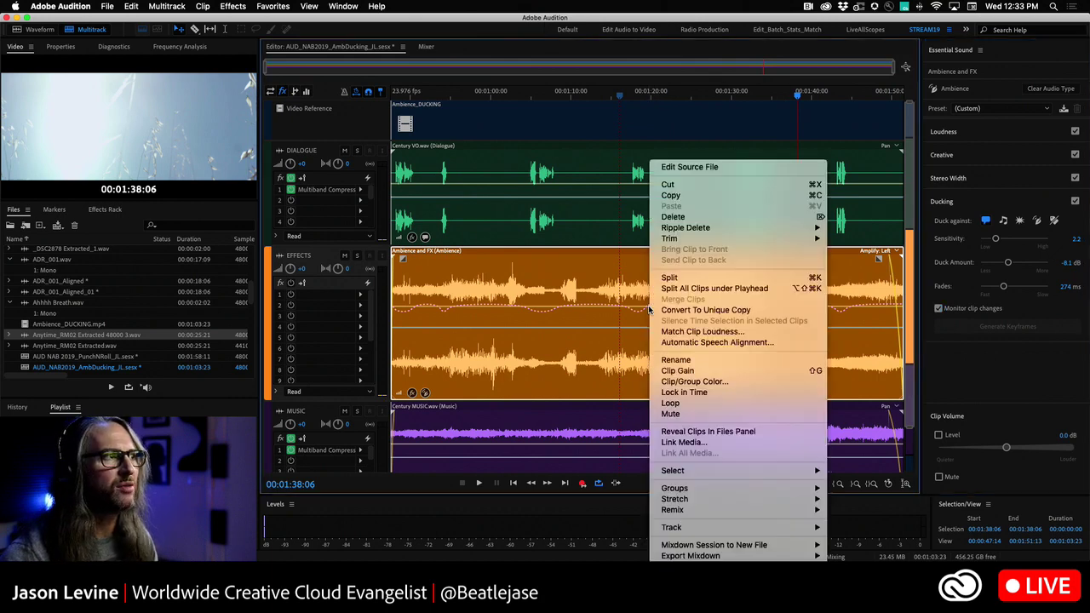
pyautogui.click(617, 334)
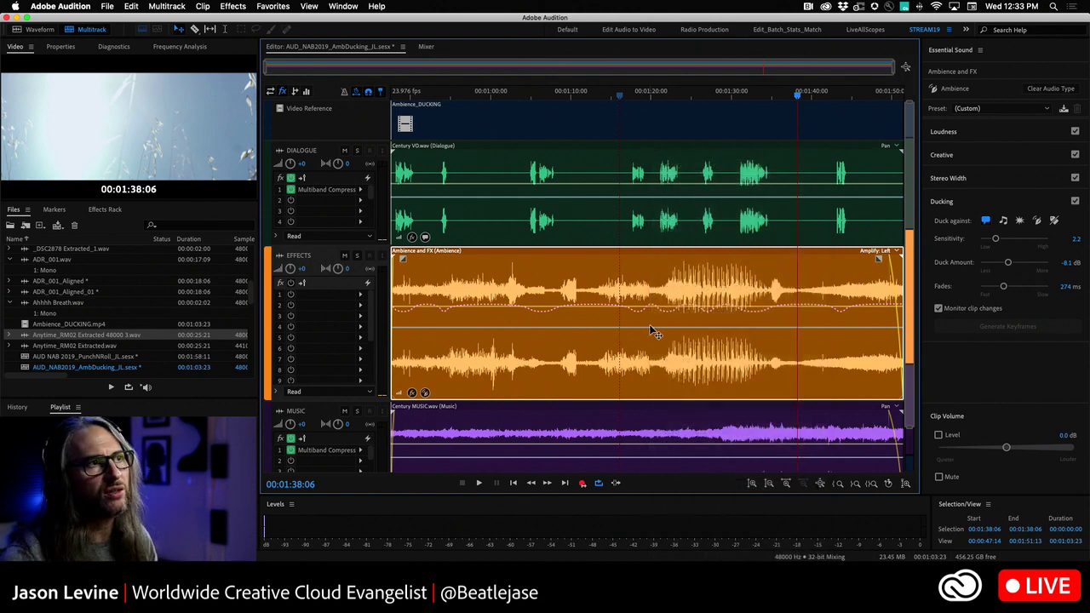